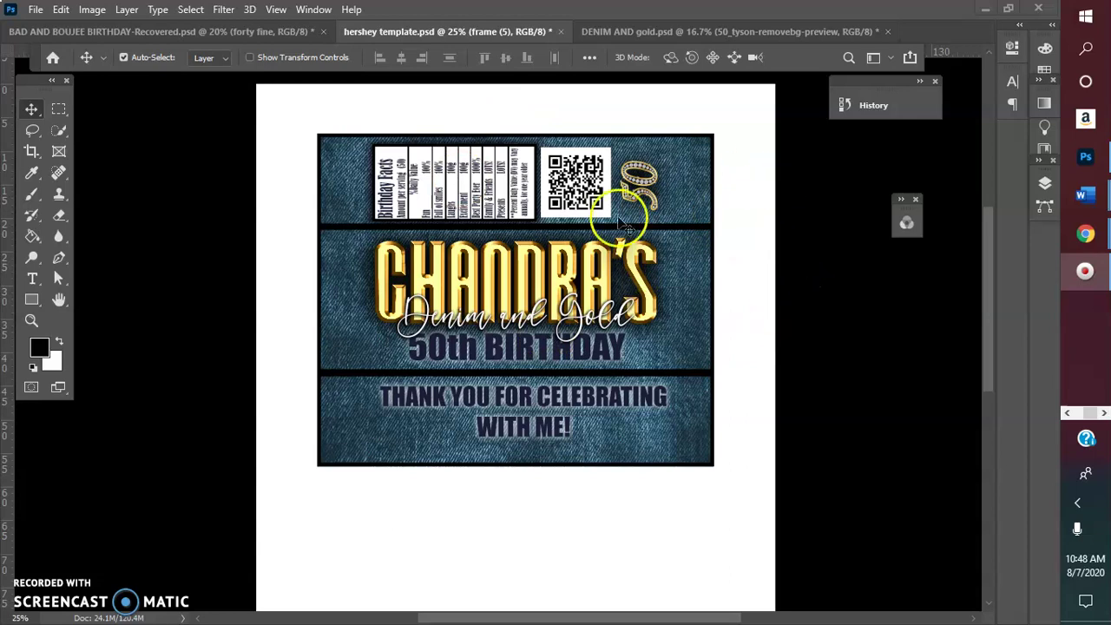
scroll(625, 178, "down", 3)
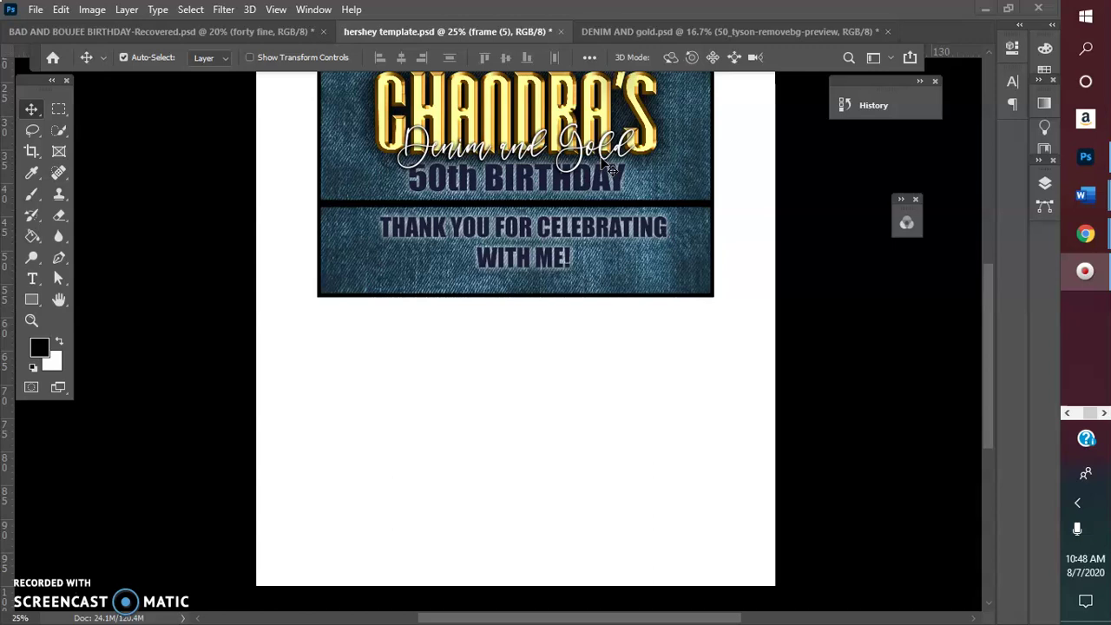
scroll(557, 188, "up", 3)
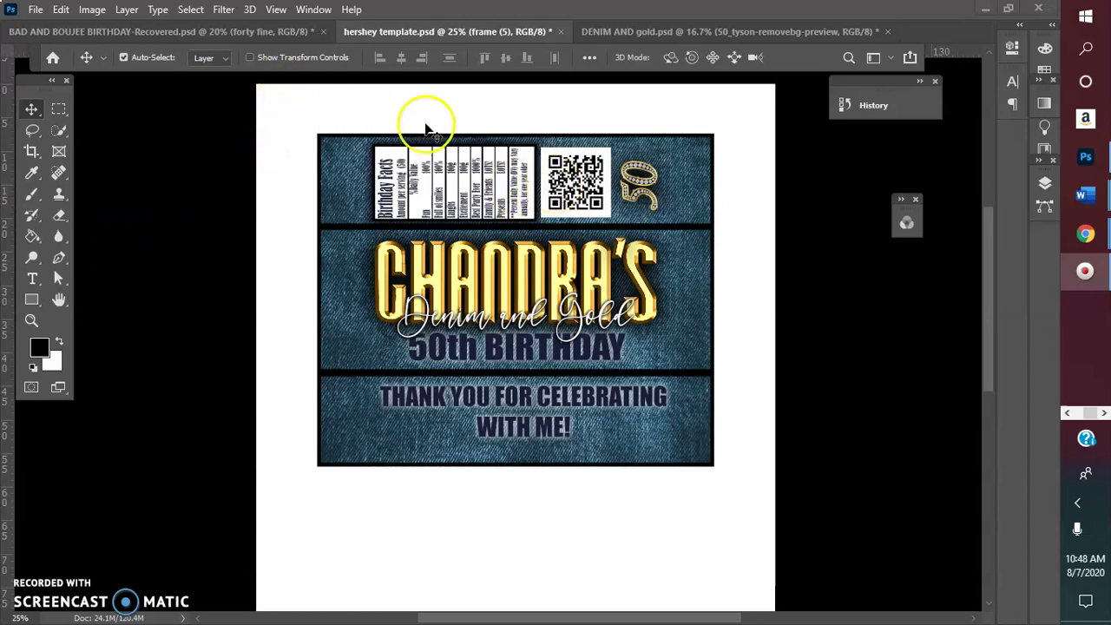
left_click(315, 131)
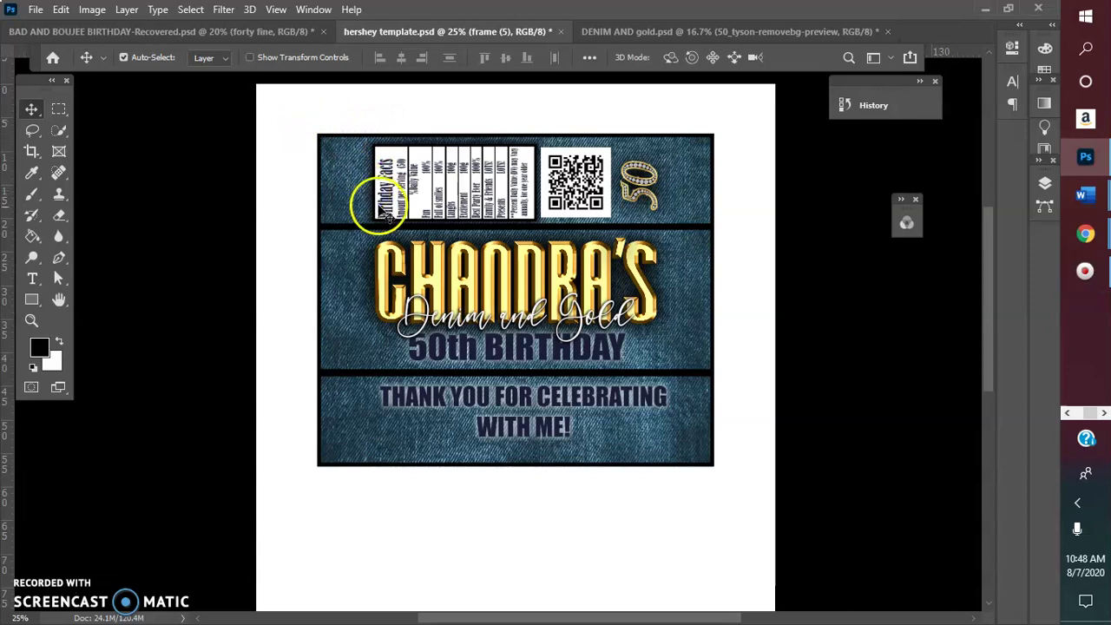
Draw a black rectangle about 8.12 in wide and 2.24 in high below the denim wrapper, then set its width to 8 in.
left_click(1045, 185)
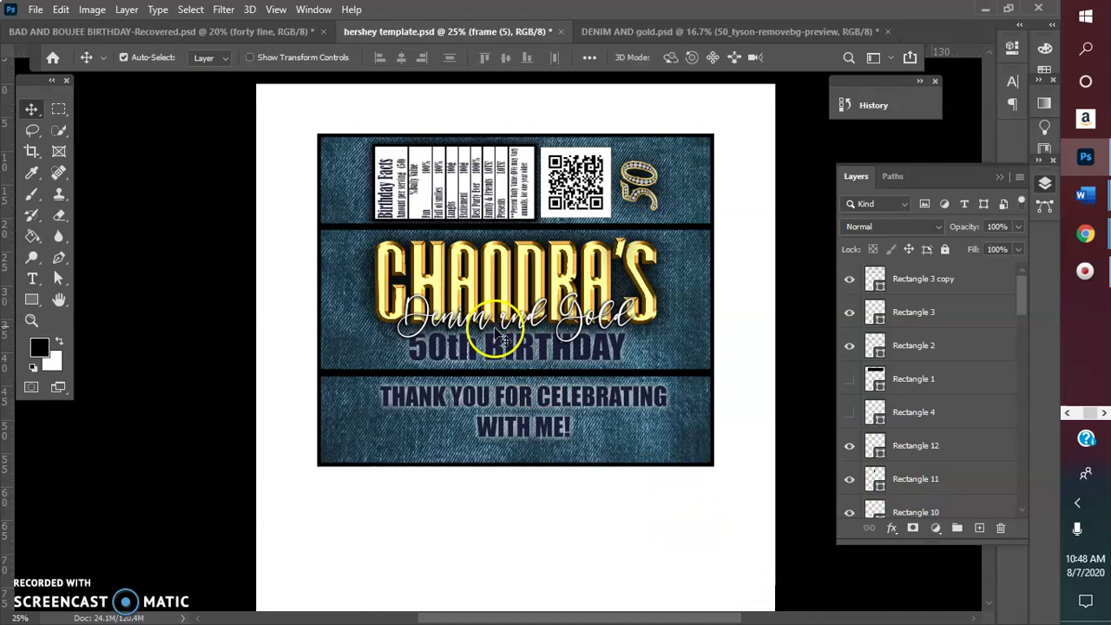
left_click(32, 300)
scroll(364, 434, "down", 3)
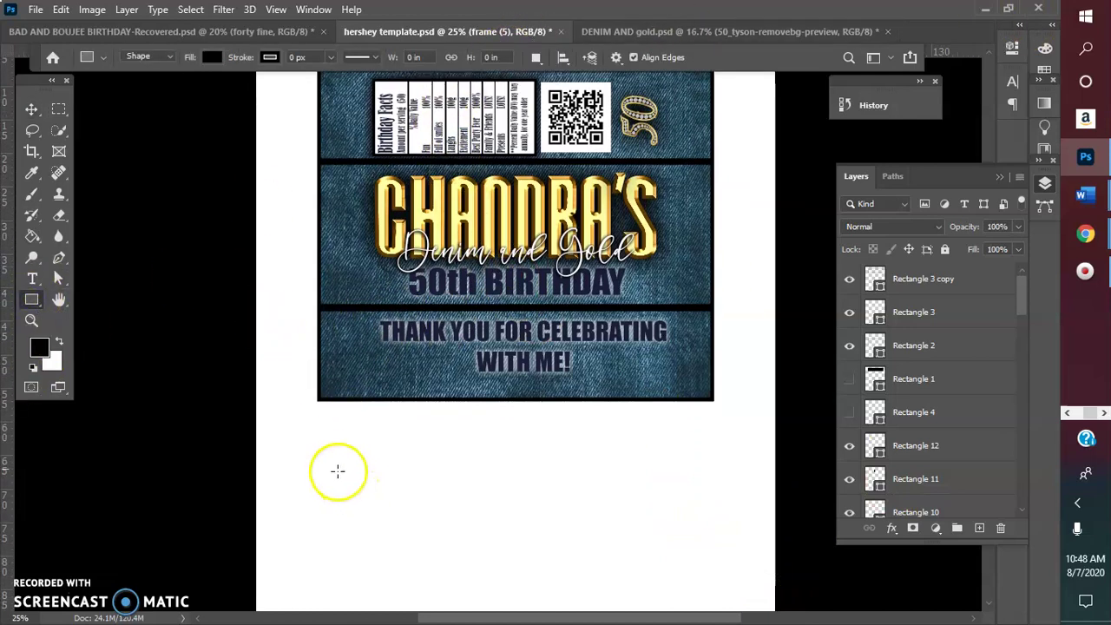
scroll(341, 474, "down", 1)
left_click_drag(278, 428, 774, 565)
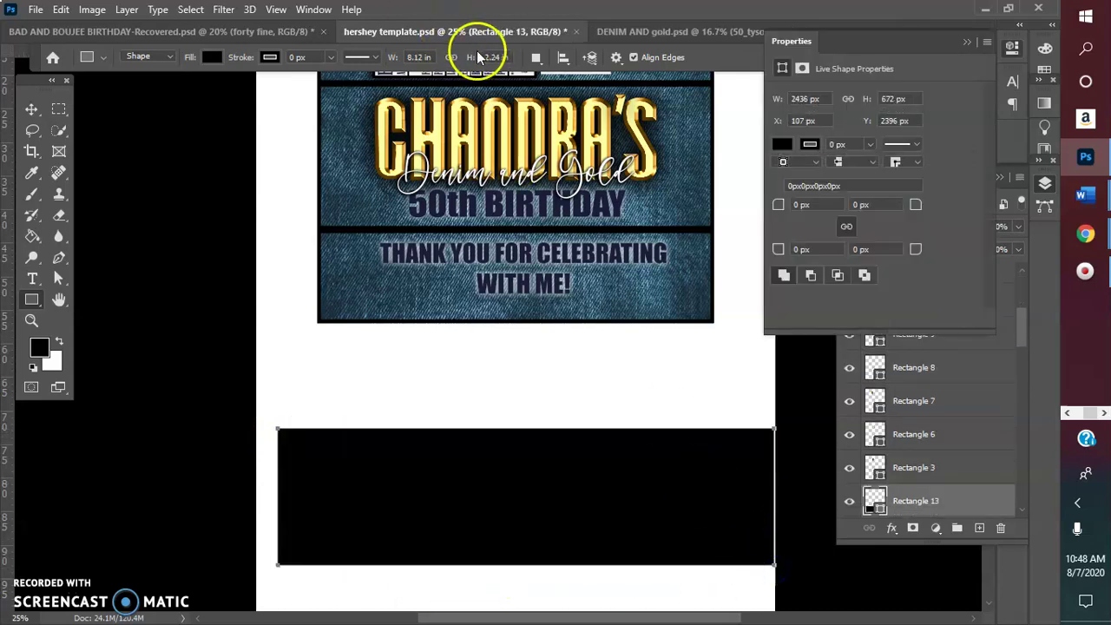
left_click(421, 57)
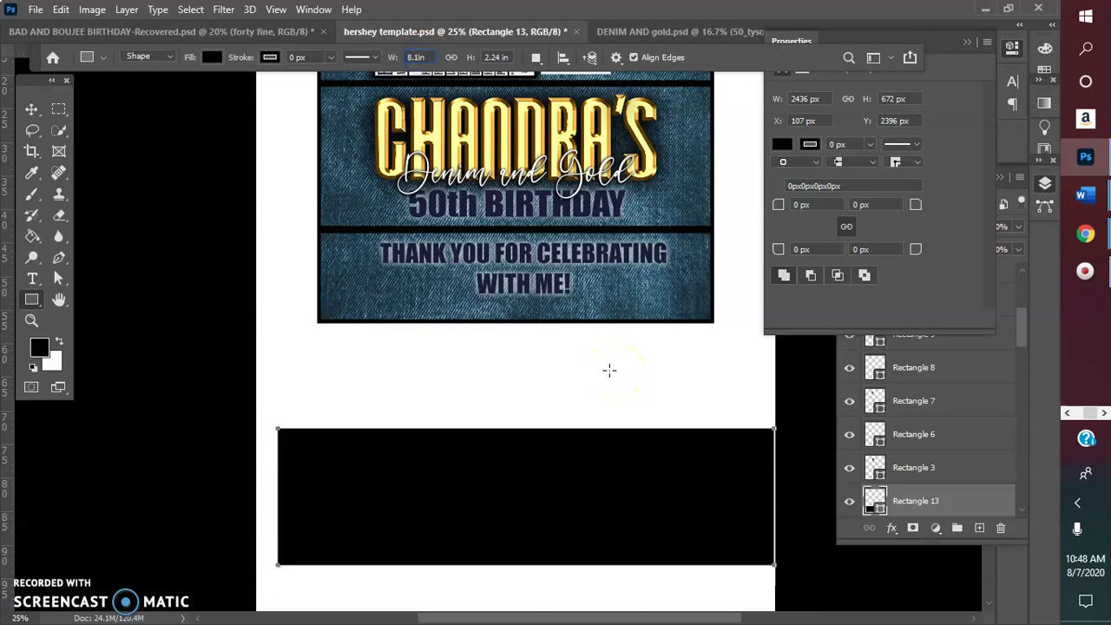
left_click(499, 57)
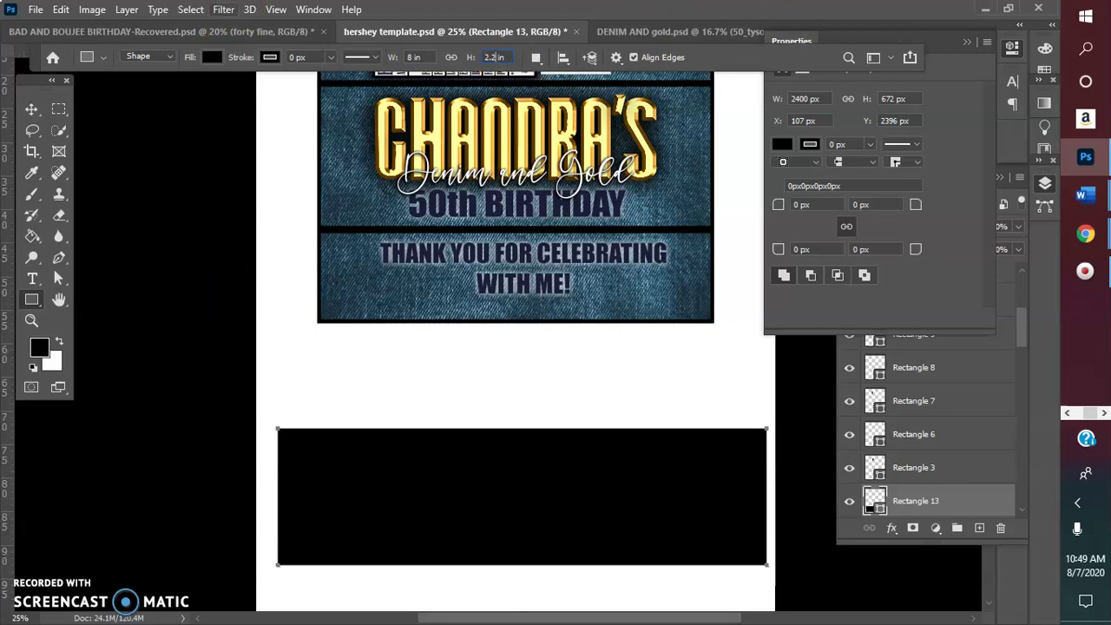
Remove the rectangle's fill and give it a black stroke about 7.41 px thick.
left_click(212, 57)
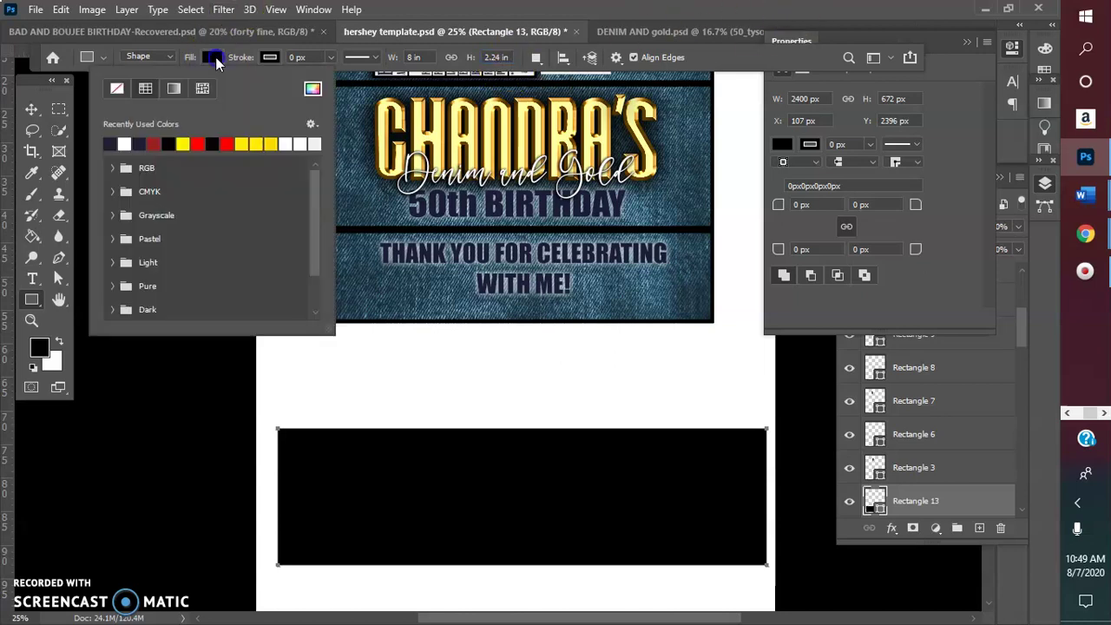
left_click(119, 87)
left_click(269, 57)
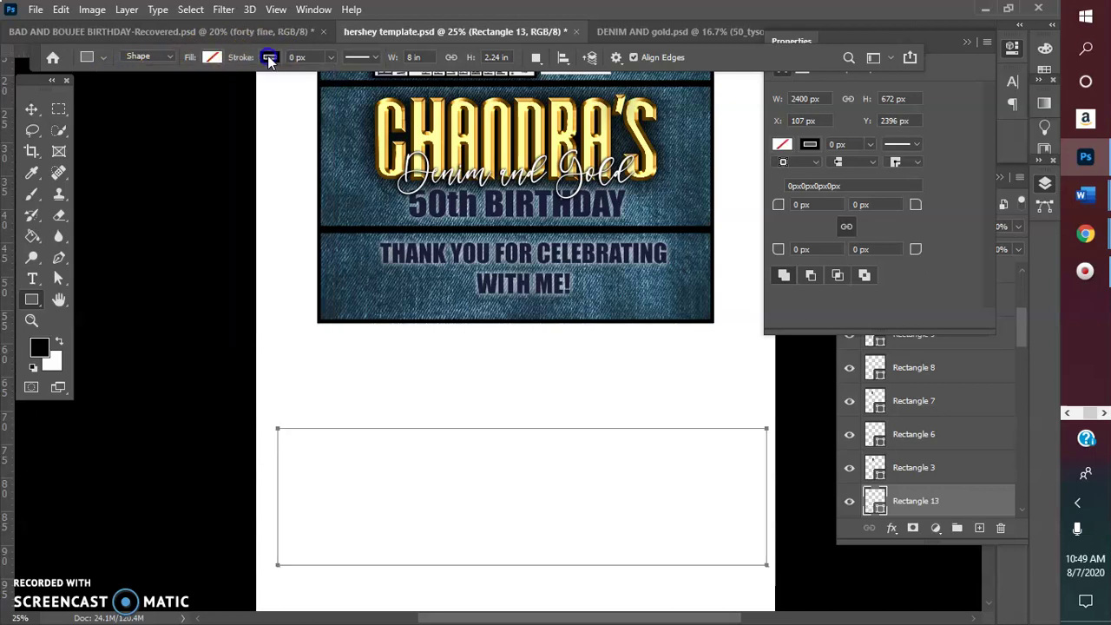
left_click(332, 60)
left_click(332, 59)
left_click_drag(332, 76, 344, 80)
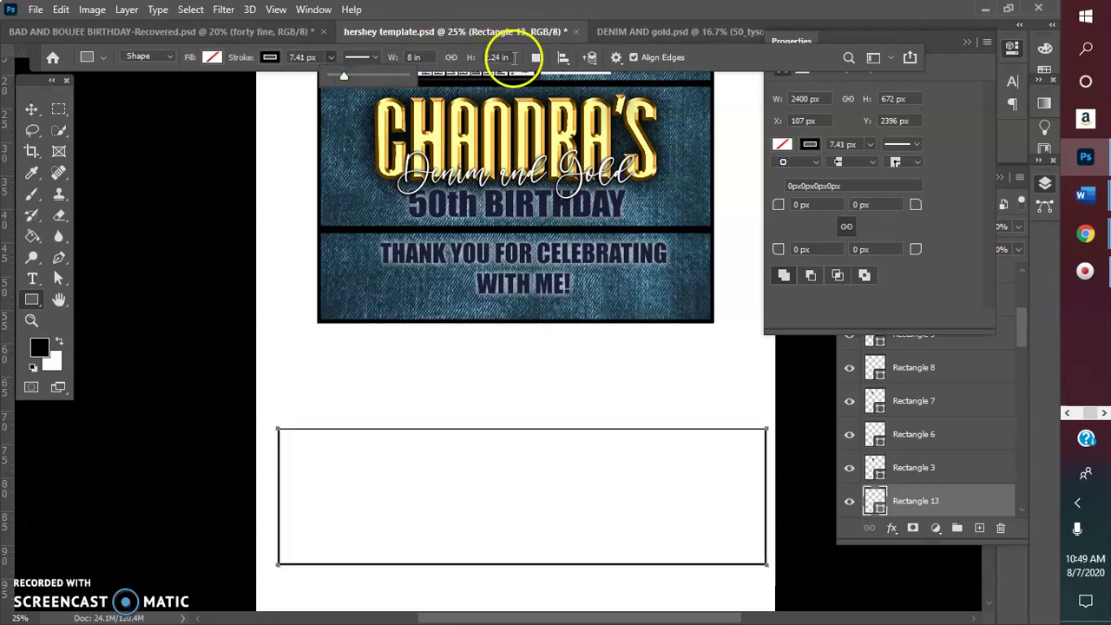
Set the outlined rectangle's width to 8.5 in and move it just beneath the wrapper so it spans the full page width.
left_click(413, 58)
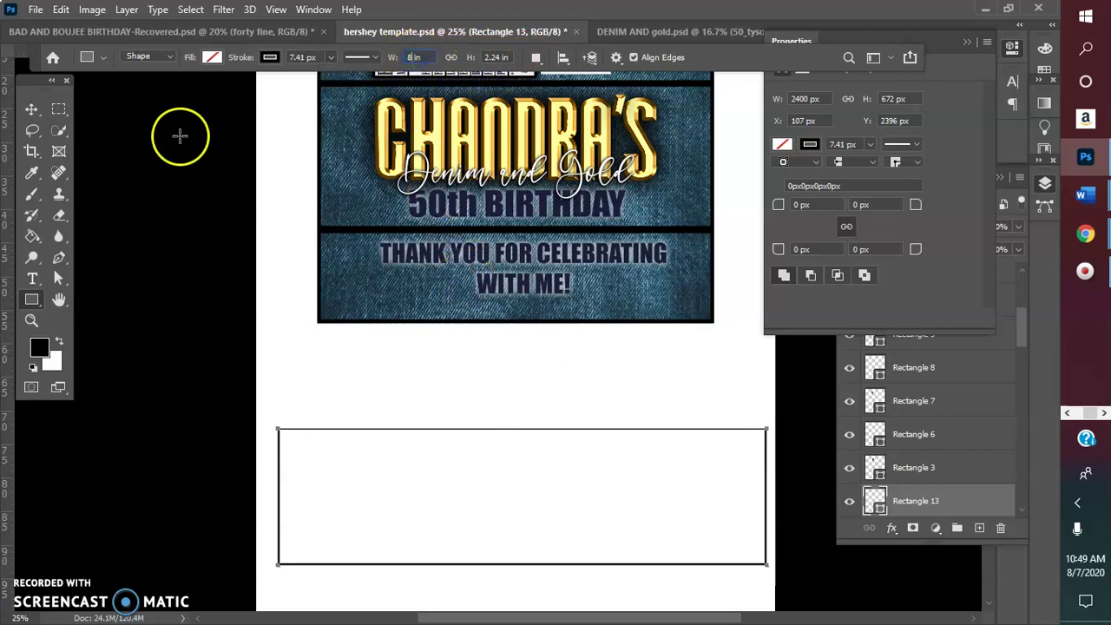
left_click(107, 223)
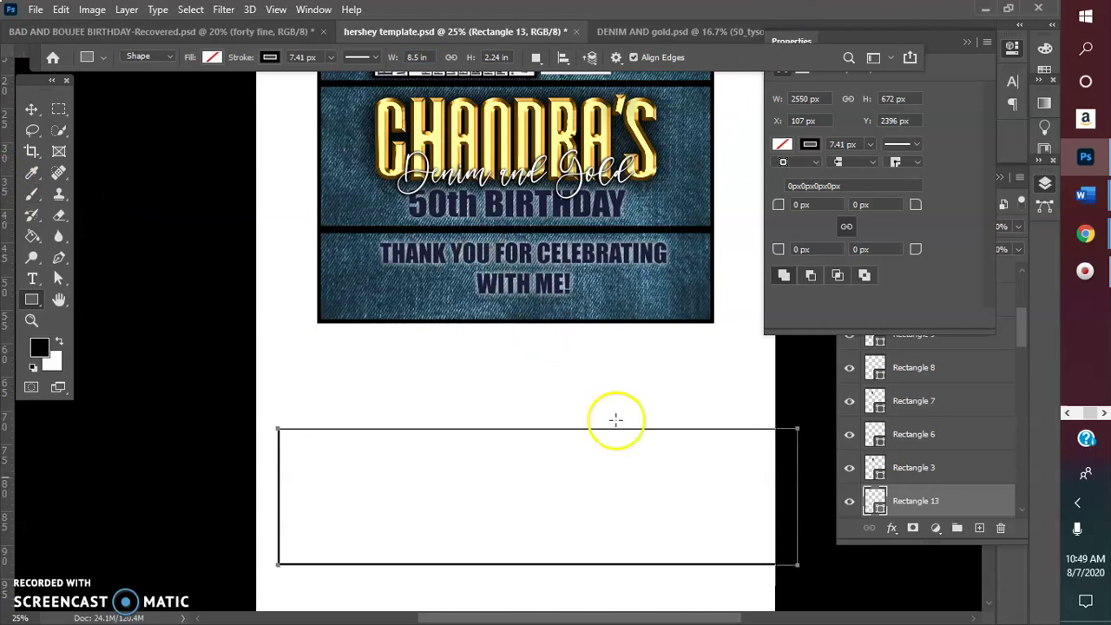
left_click(35, 106)
left_click_drag(401, 432, 380, 351)
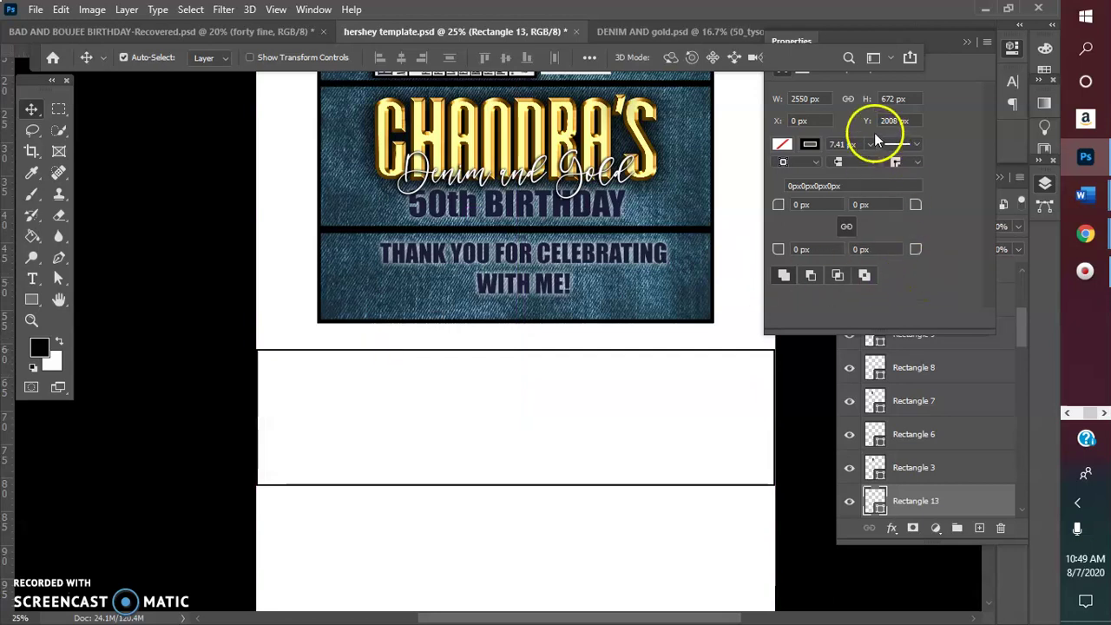
left_click(963, 44)
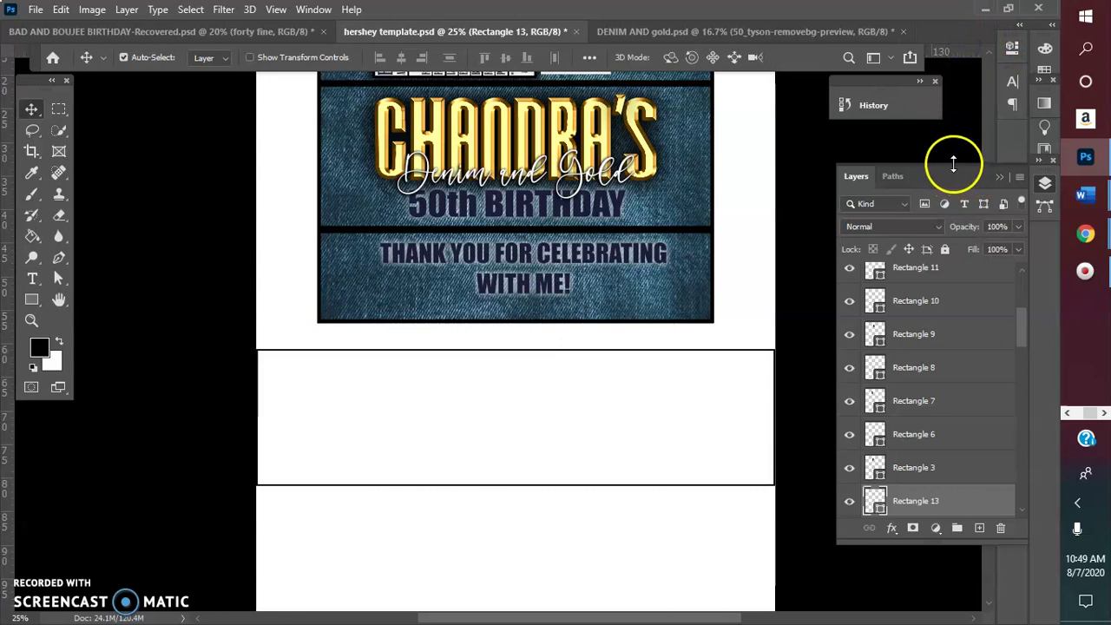
Select the wrapper's Denim Fabric Texture (12) background layer.
scroll(781, 434, "down", 3)
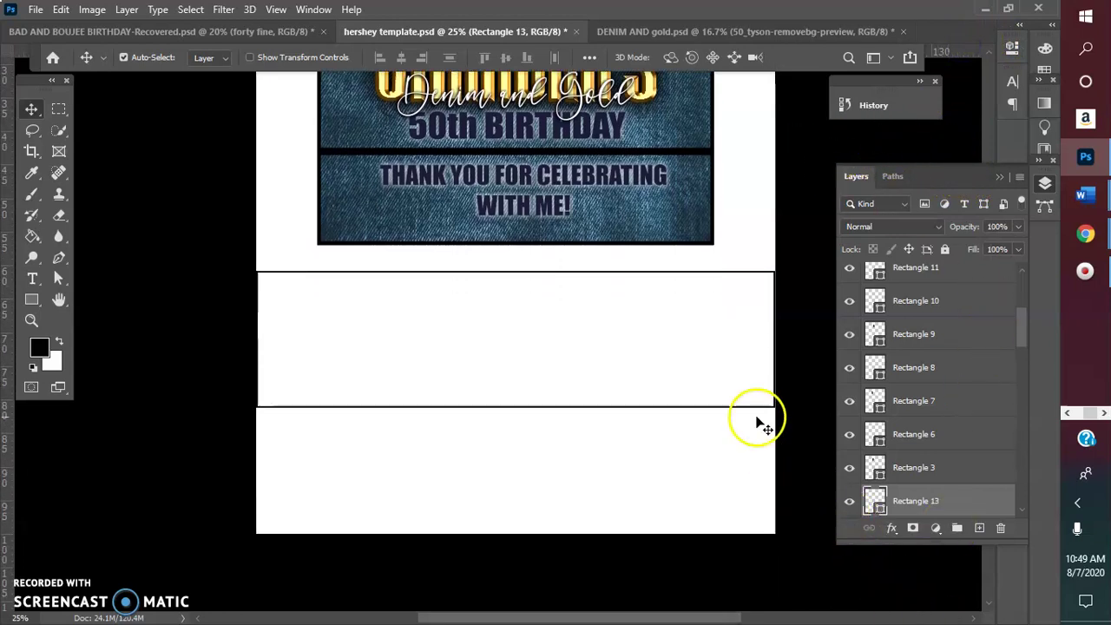
scroll(639, 200, "up", 1)
left_click(640, 224)
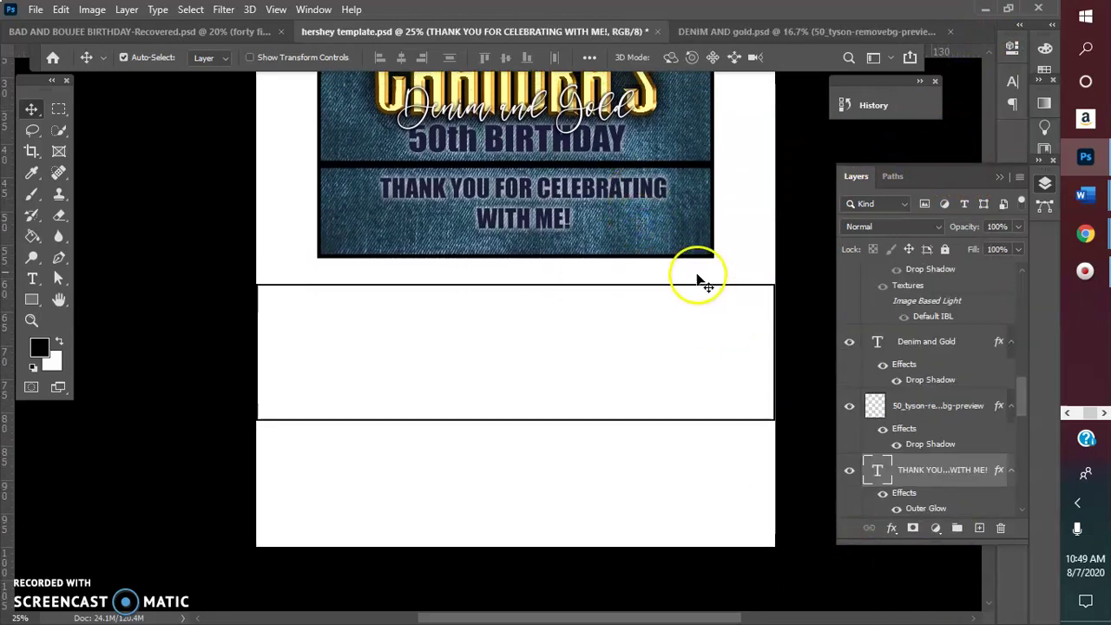
left_click(681, 241)
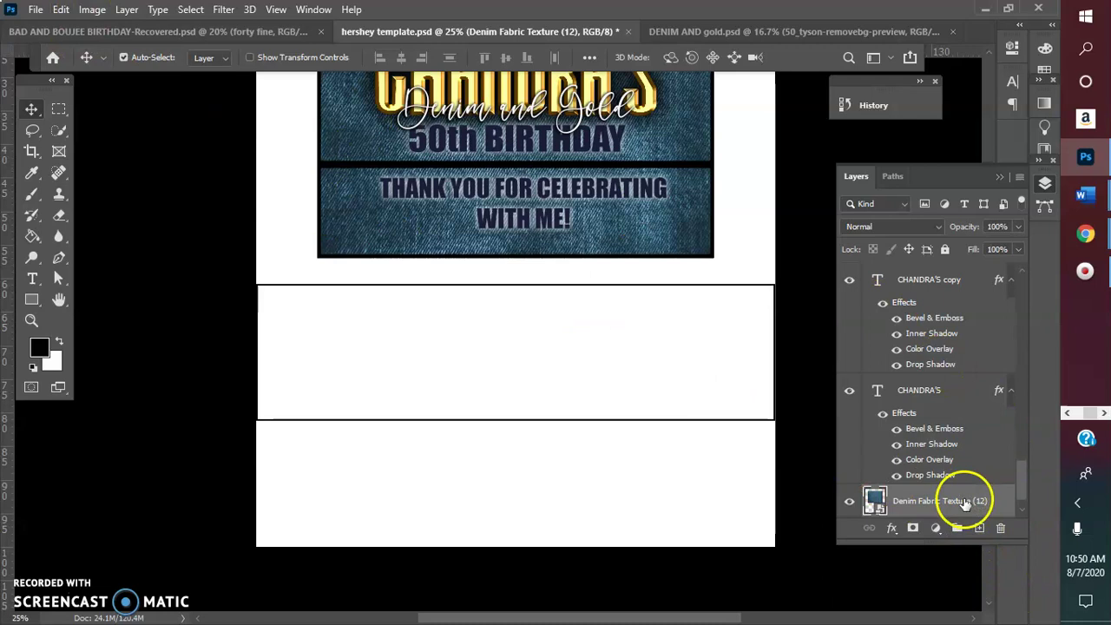
Start placing an embedded image and search the desktop folder "Commerical Licensed free" for "DE".
left_click(36, 9)
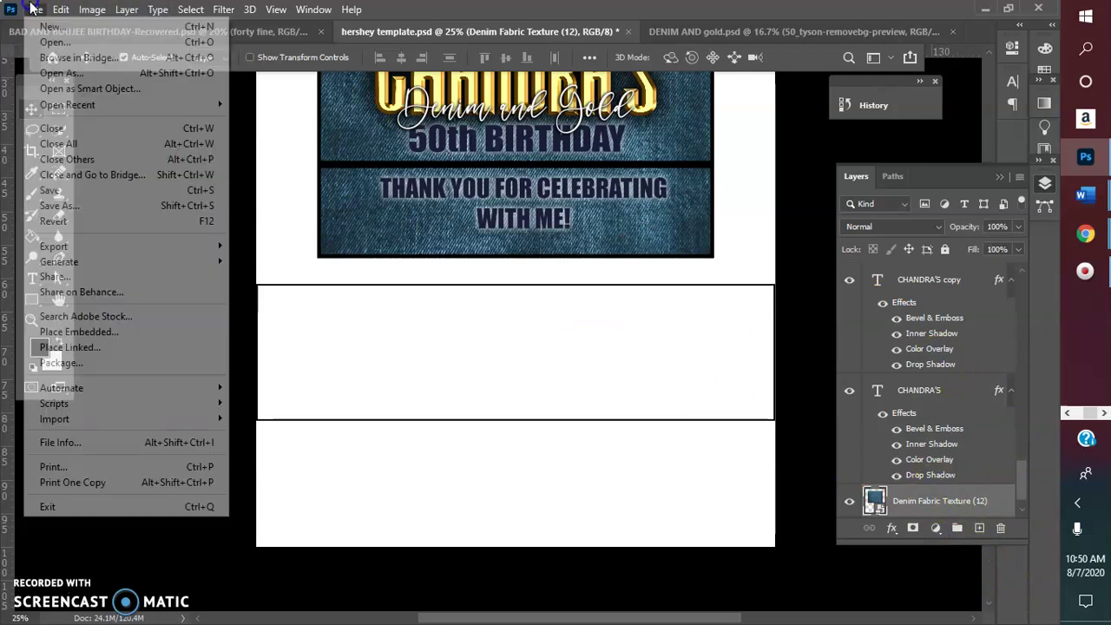
left_click(54, 330)
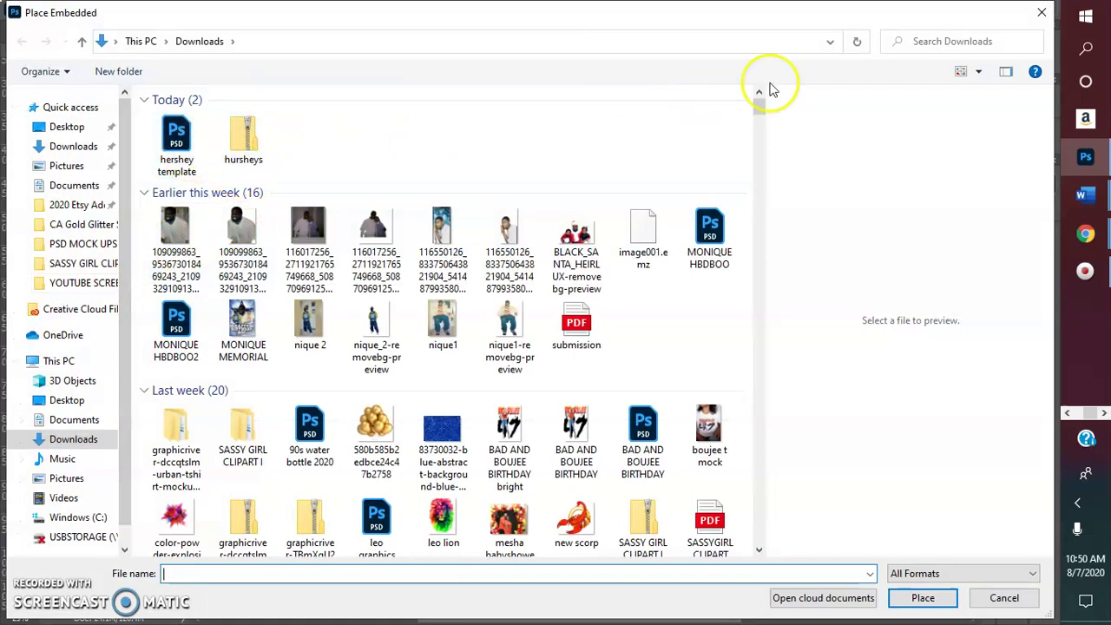
left_click(937, 44)
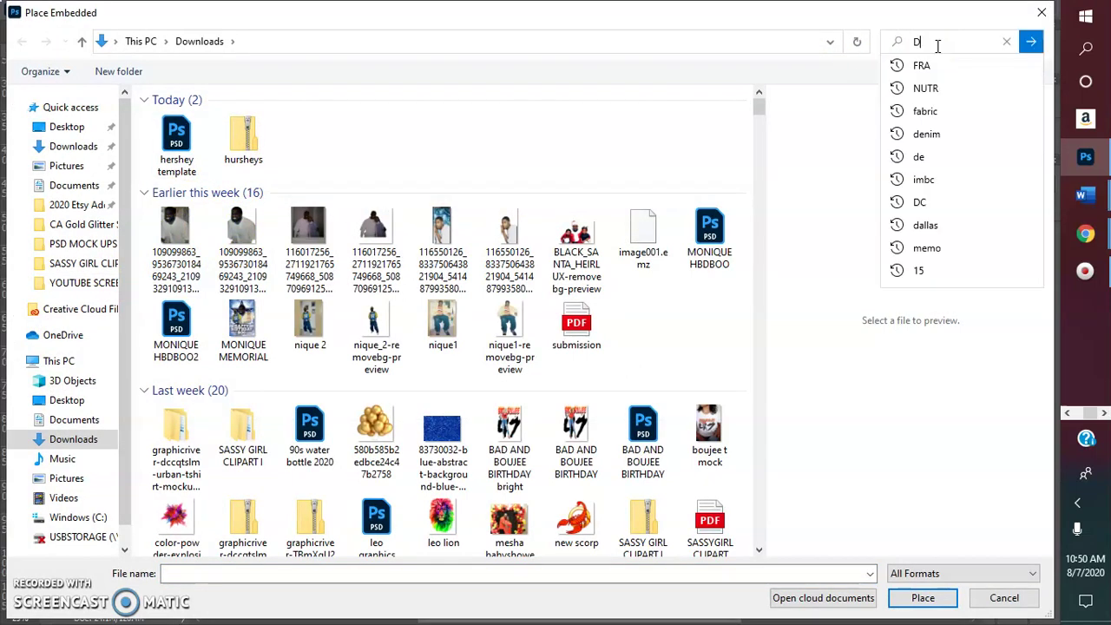
type("DE")
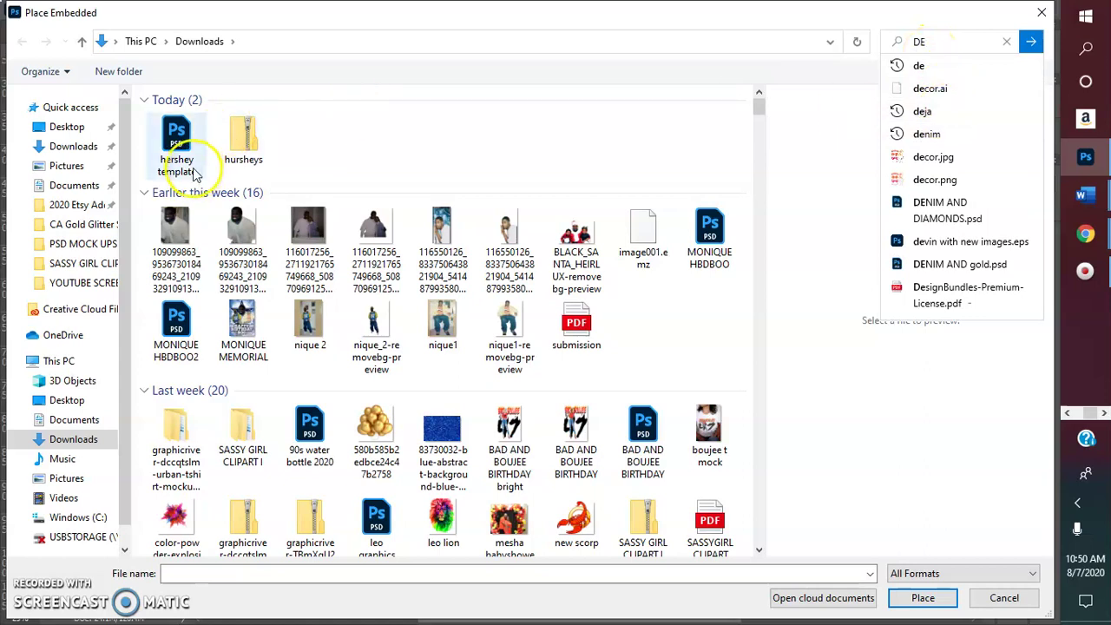
left_click(54, 147)
left_click(65, 127)
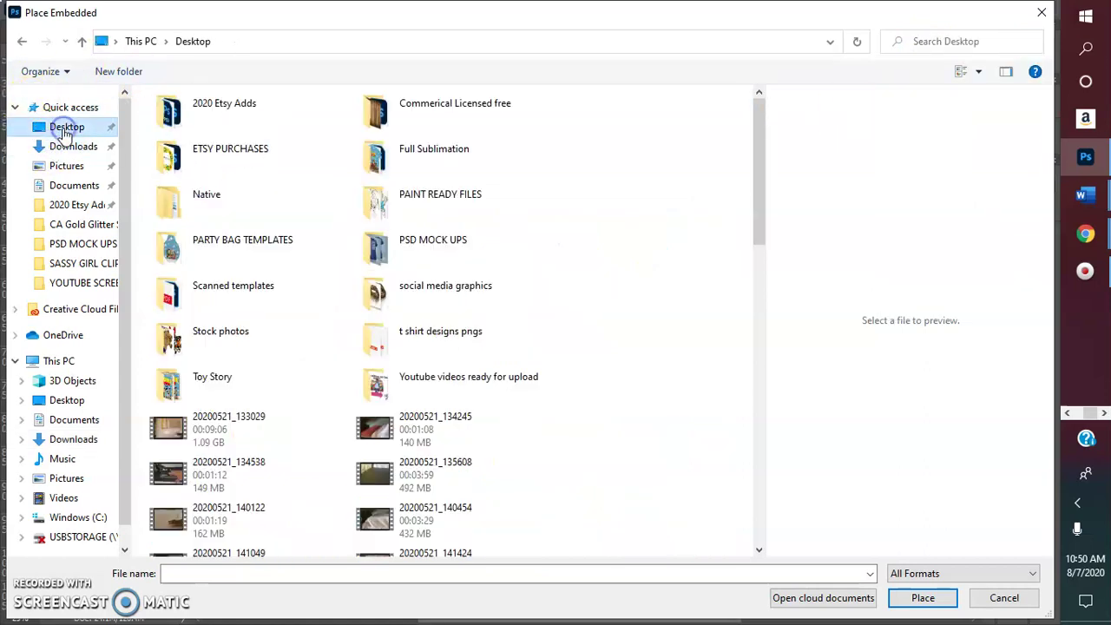
left_click(460, 118)
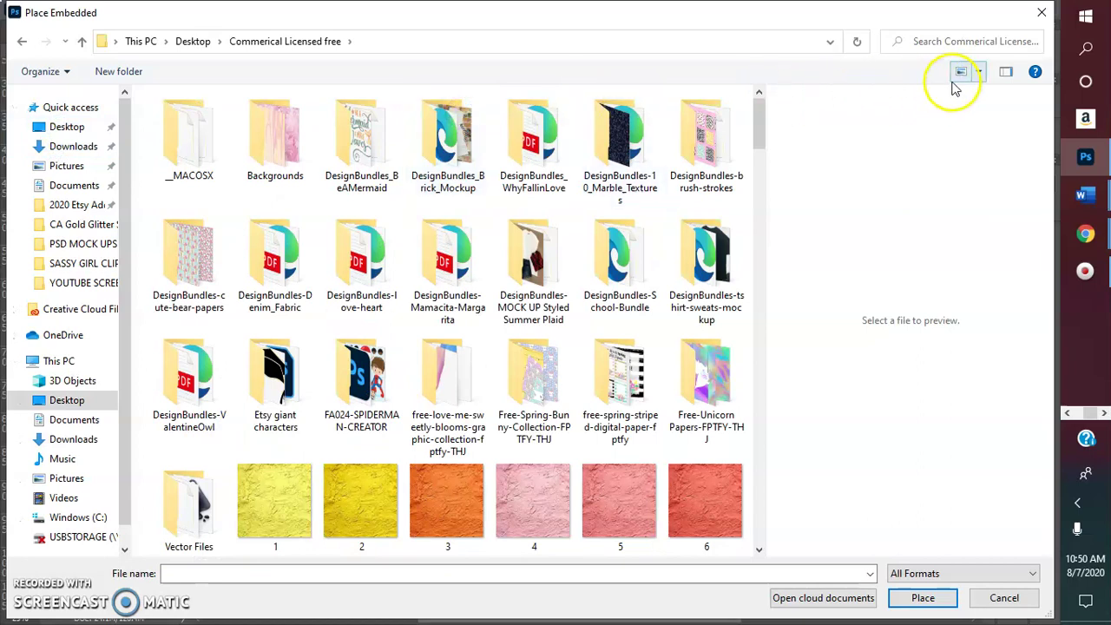
left_click(946, 43)
type("DE")
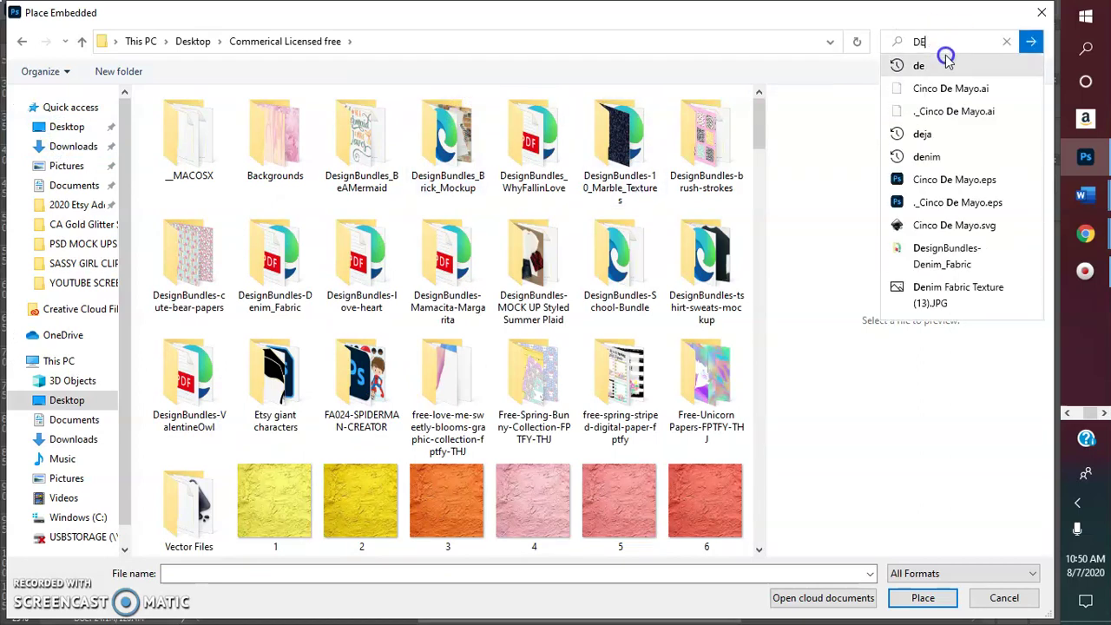
left_click(1031, 45)
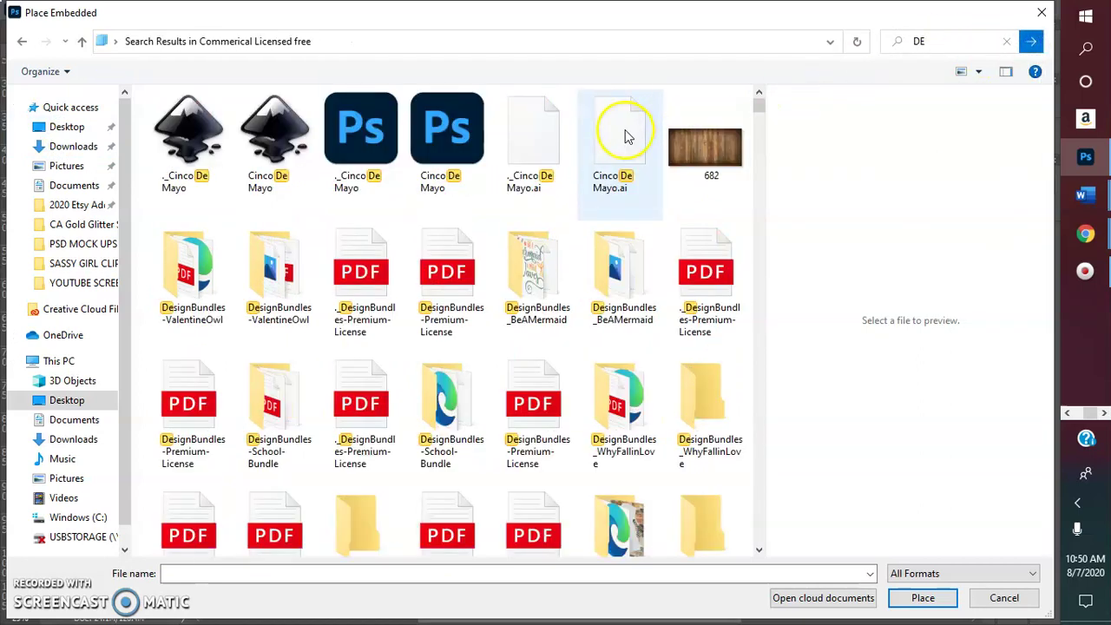
Find Denim Fabric Texture (15) among the search results and place it in the document.
scroll(491, 162, "down", 5)
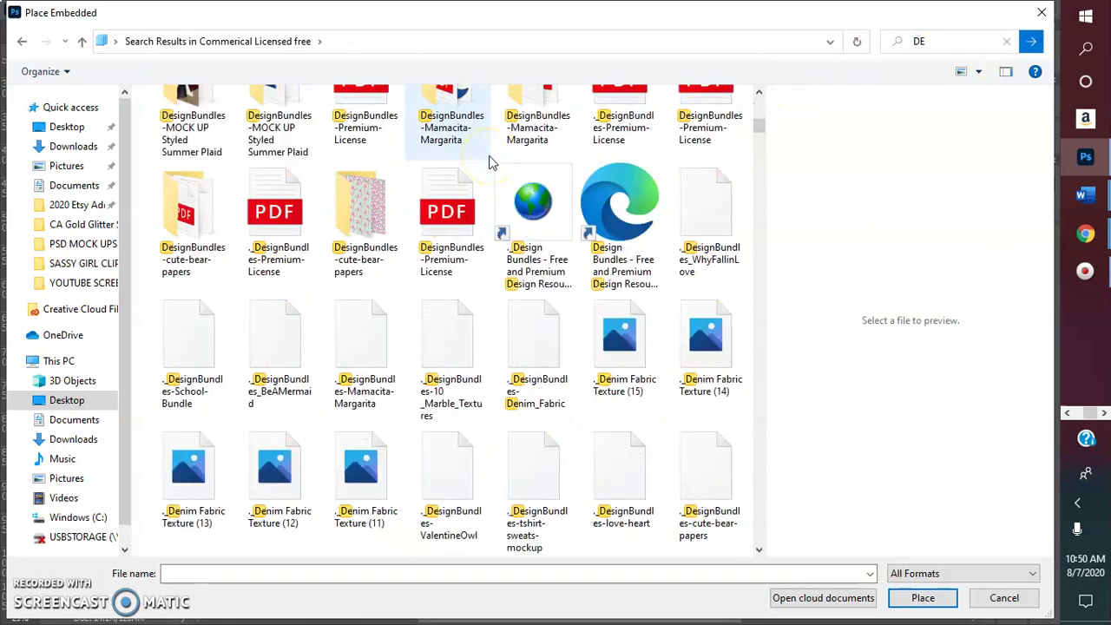
scroll(490, 162, "down", 3)
scroll(491, 162, "down", 3)
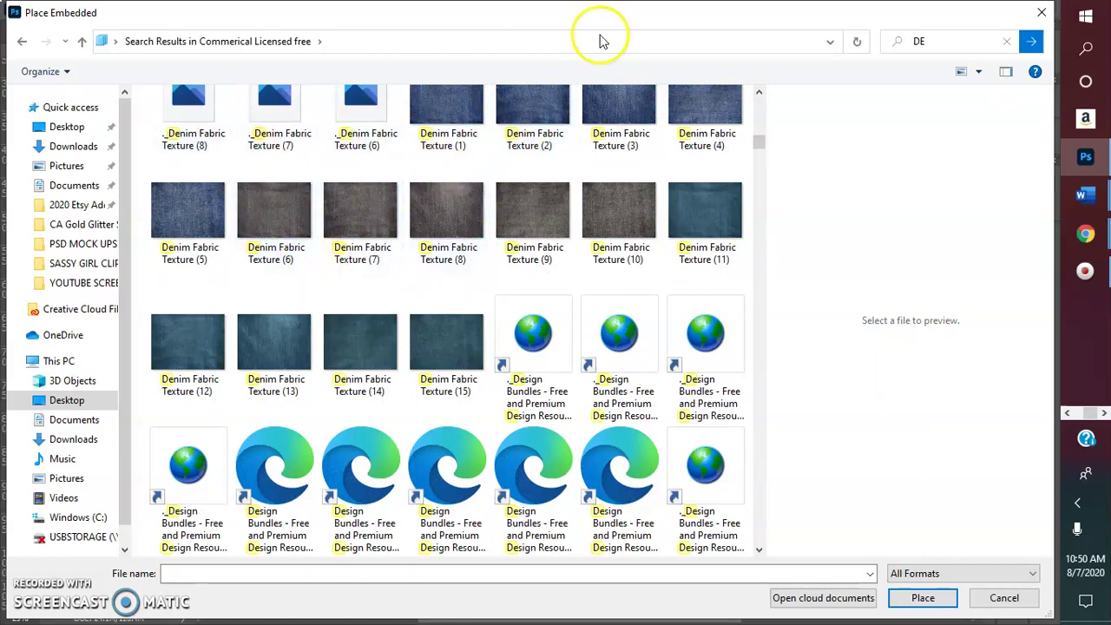
left_click(470, 333)
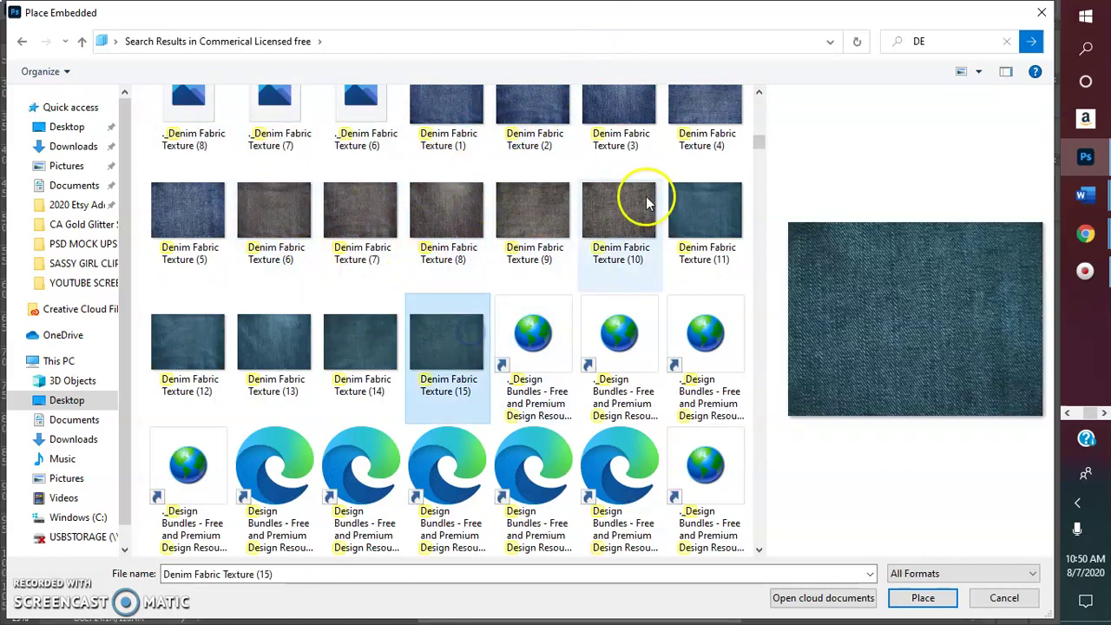
left_click(927, 597)
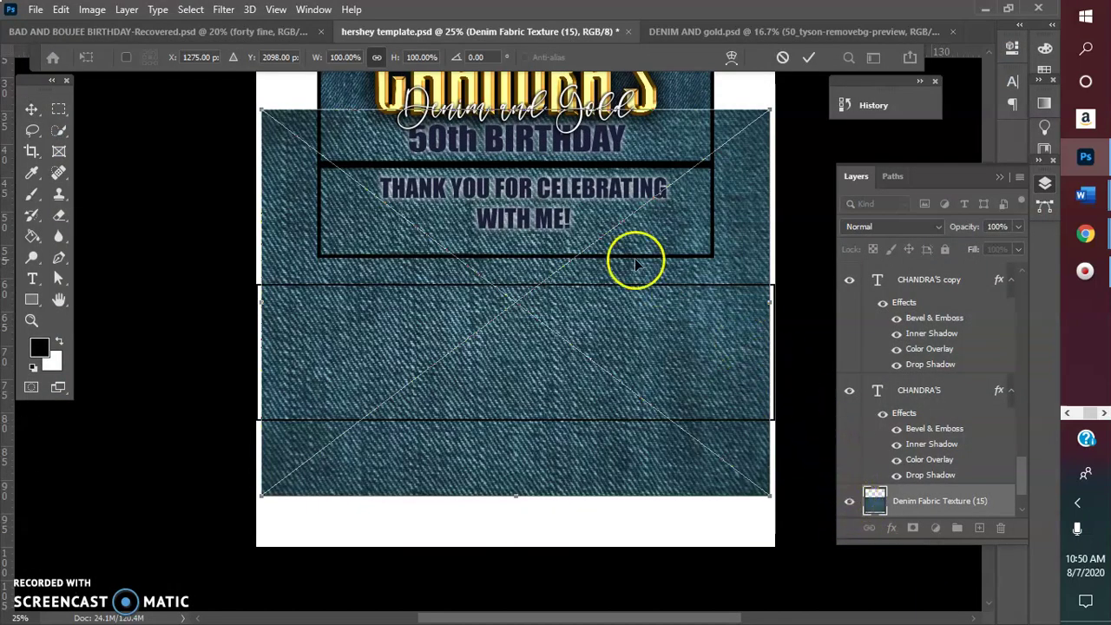
Fit the placed denim texture to the outlined rectangle, scaling it to about 101.75% width and 35.37% height, and apply the transform.
mouse_move(304, 184)
left_mouse_down()
mouse_move(293, 185)
mouse_move(299, 192)
left_mouse_up()
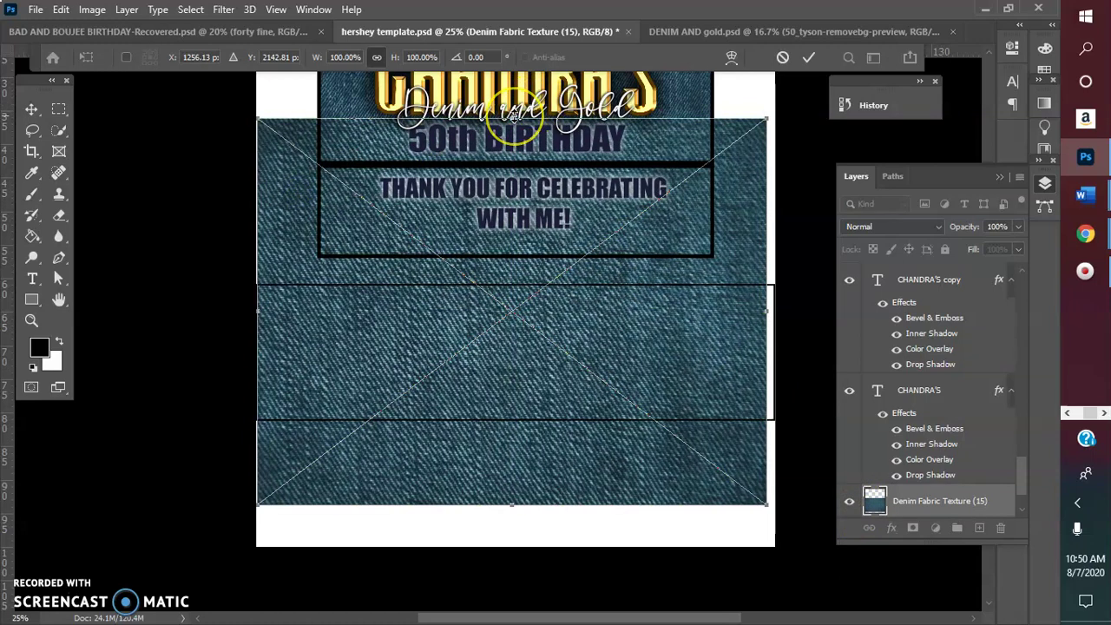
left_click_drag(513, 118, 509, 276)
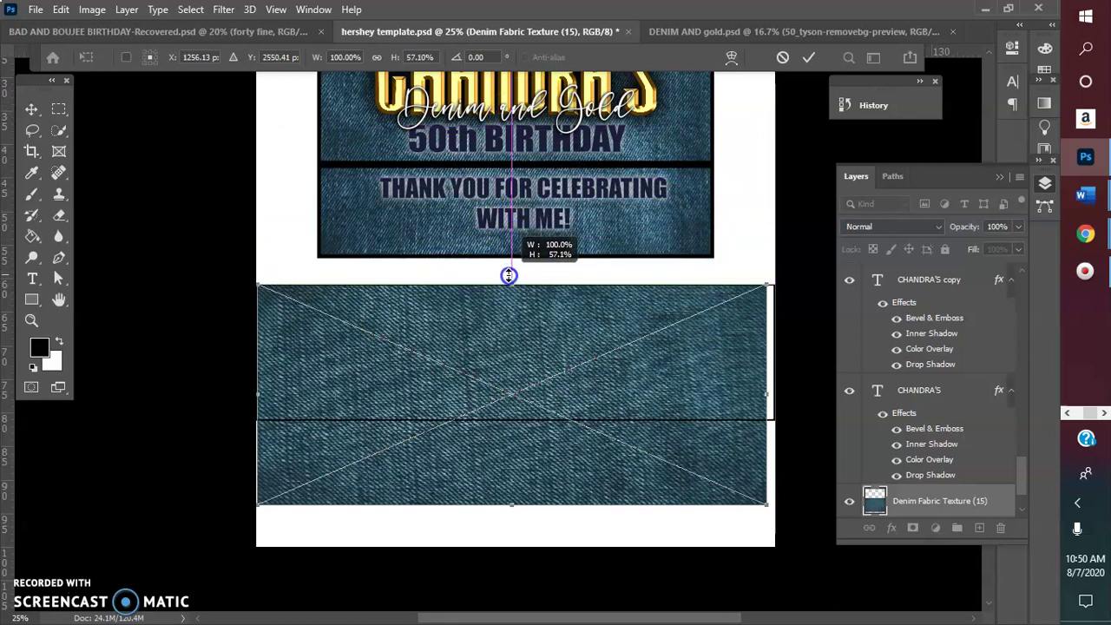
left_click_drag(767, 393, 775, 392)
left_click_drag(521, 503, 521, 426)
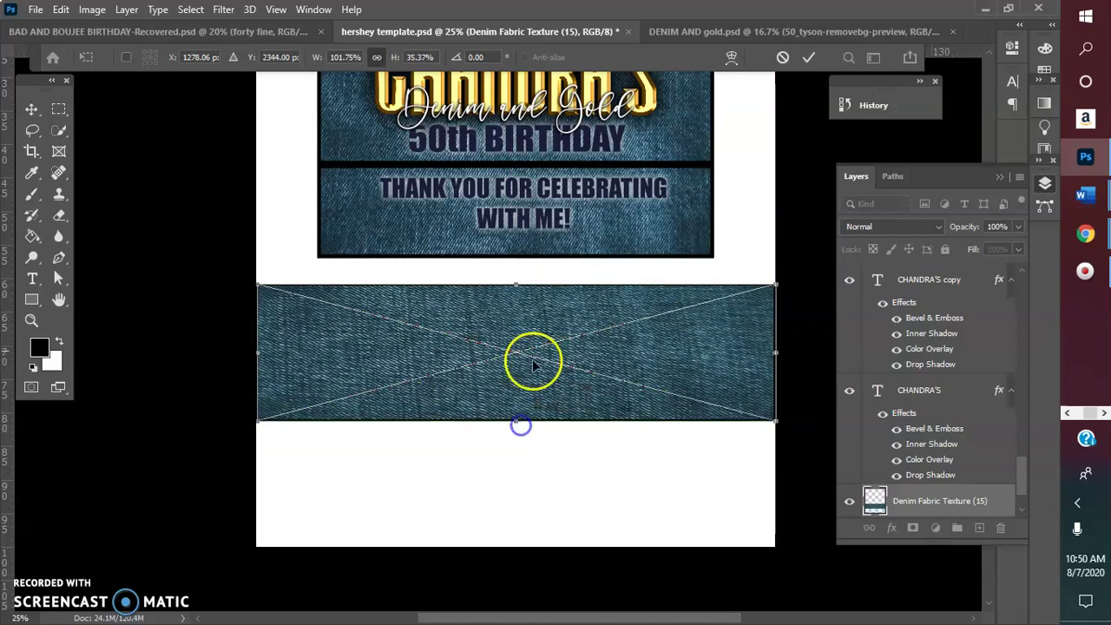
left_click(807, 59)
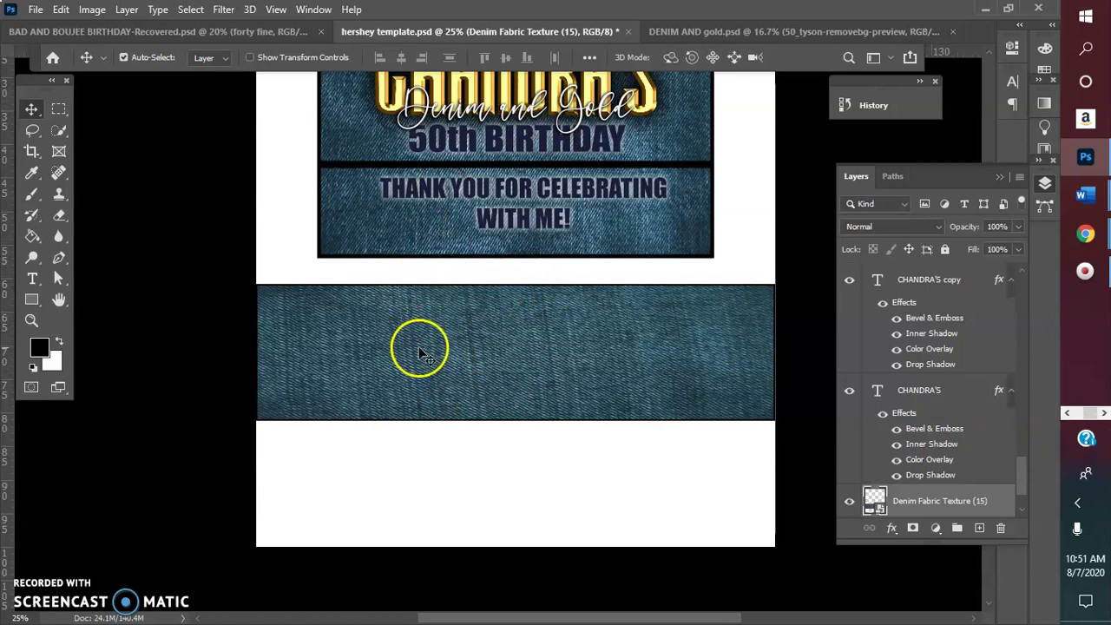
Draw a black rectangle about 2.64 in wide and 1.8 in high near the middle of the denim strip, and shift it slightly up and left.
left_click(31, 300)
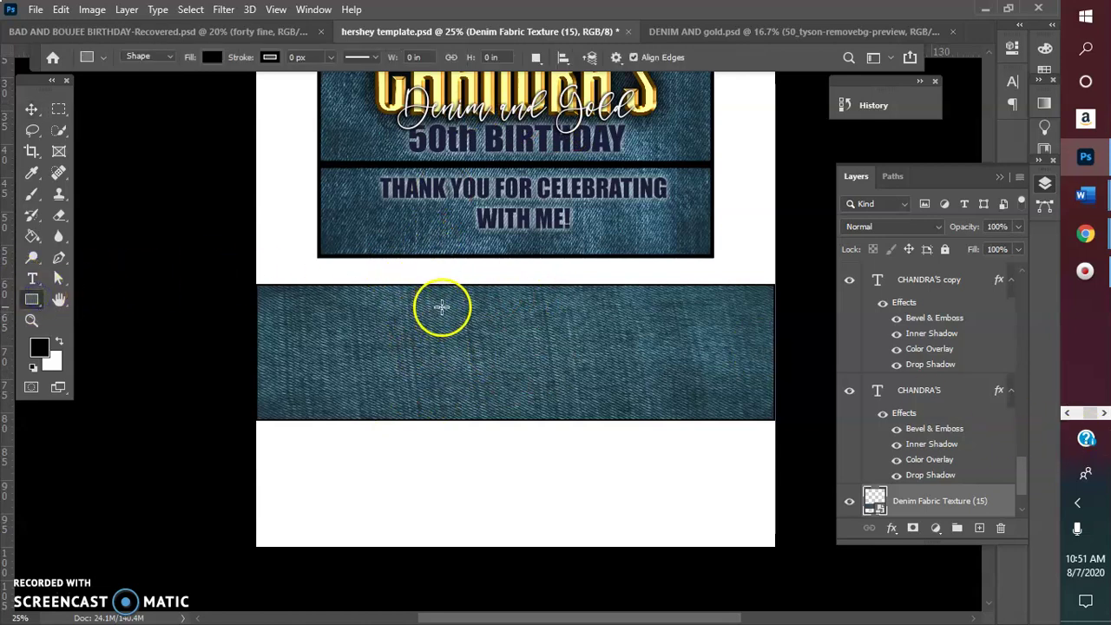
left_click_drag(442, 303, 604, 408)
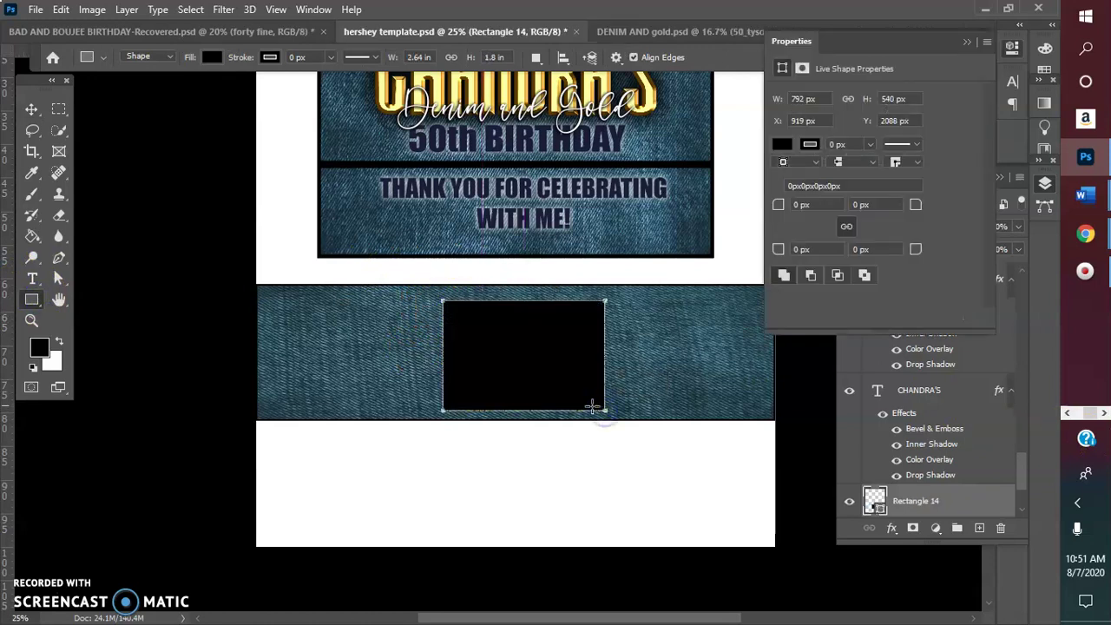
left_click(32, 109)
left_click_drag(503, 345, 489, 327)
Enlarge the black rectangle proportionally to about 2.88 by 1.96 in, center it vertically in the denim strip, and apply the transform.
left_click(59, 9)
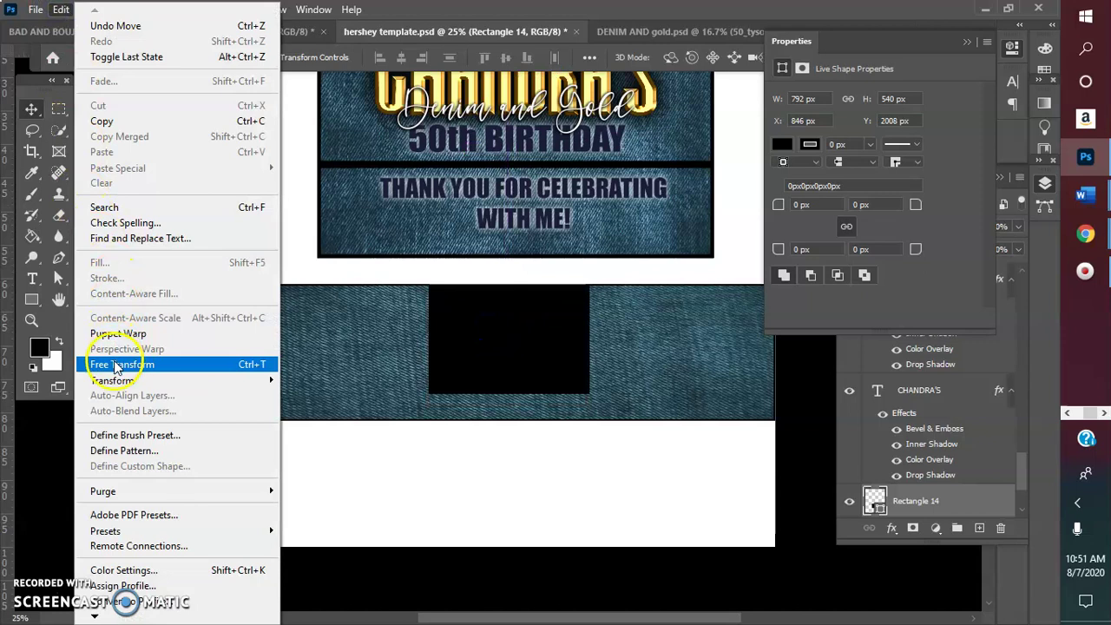
left_click(104, 365)
left_click_drag(508, 396, 507, 415)
left_click_drag(517, 370, 518, 372)
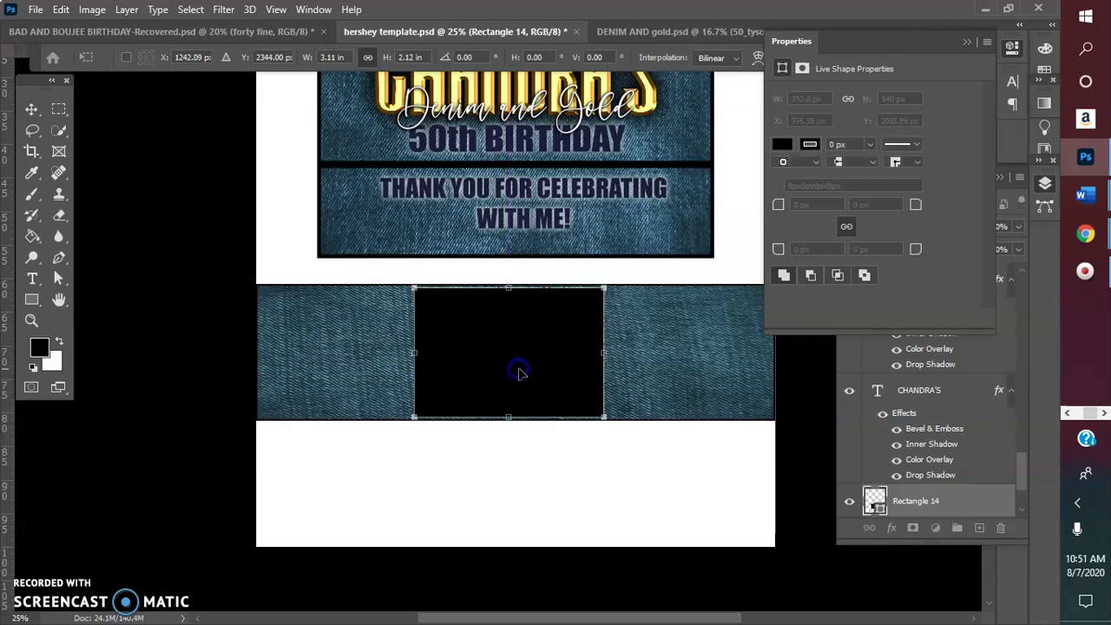
left_click_drag(413, 288, 418, 296)
left_click_drag(503, 360, 500, 358)
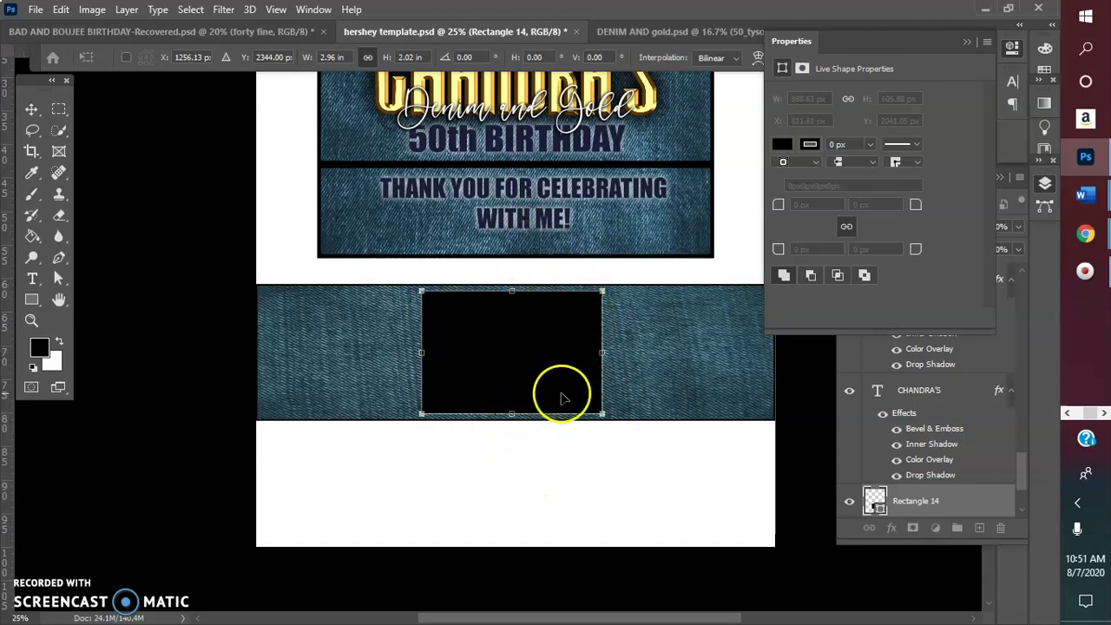
left_click_drag(603, 415, 598, 412)
left_click_drag(529, 353, 536, 360)
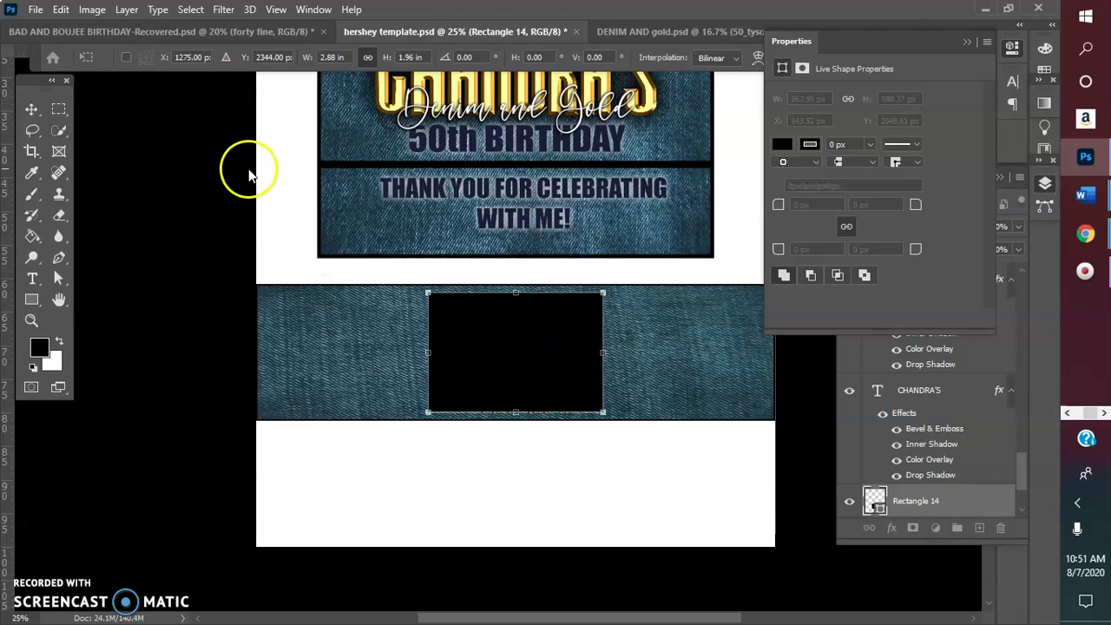
left_click(31, 109)
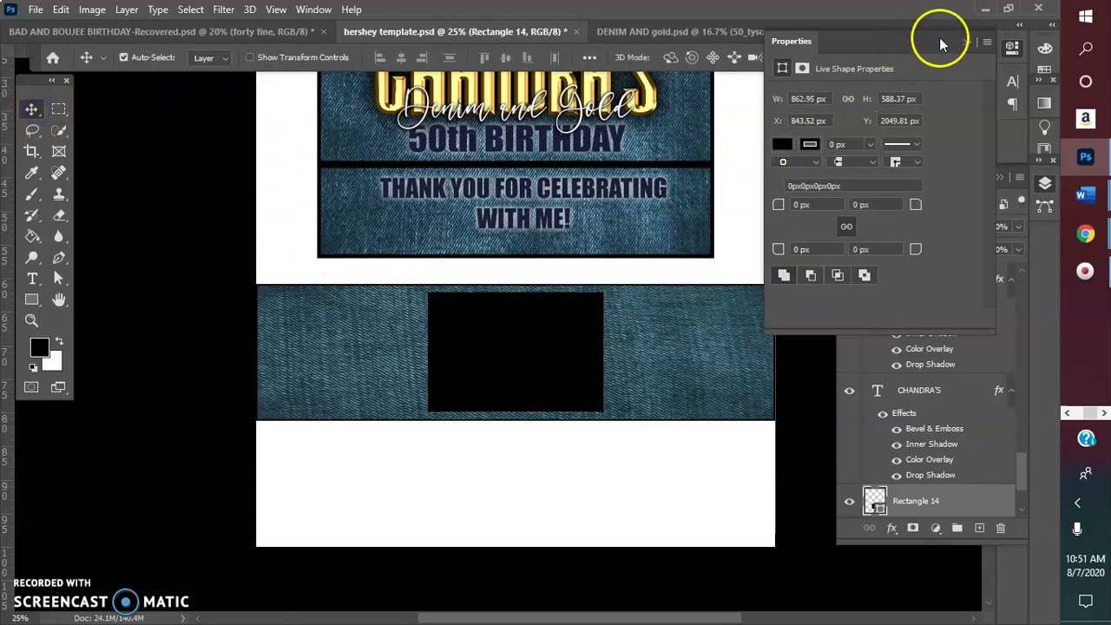
Lower the black rectangle layer's opacity to 40%.
left_click(968, 42)
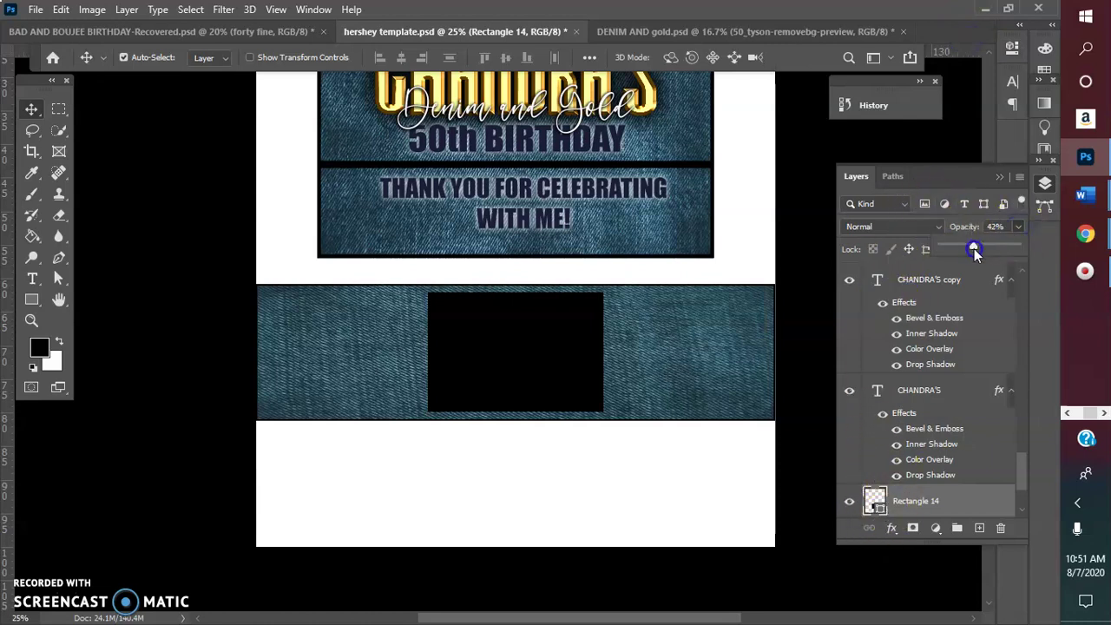
left_click_drag(974, 249, 970, 250)
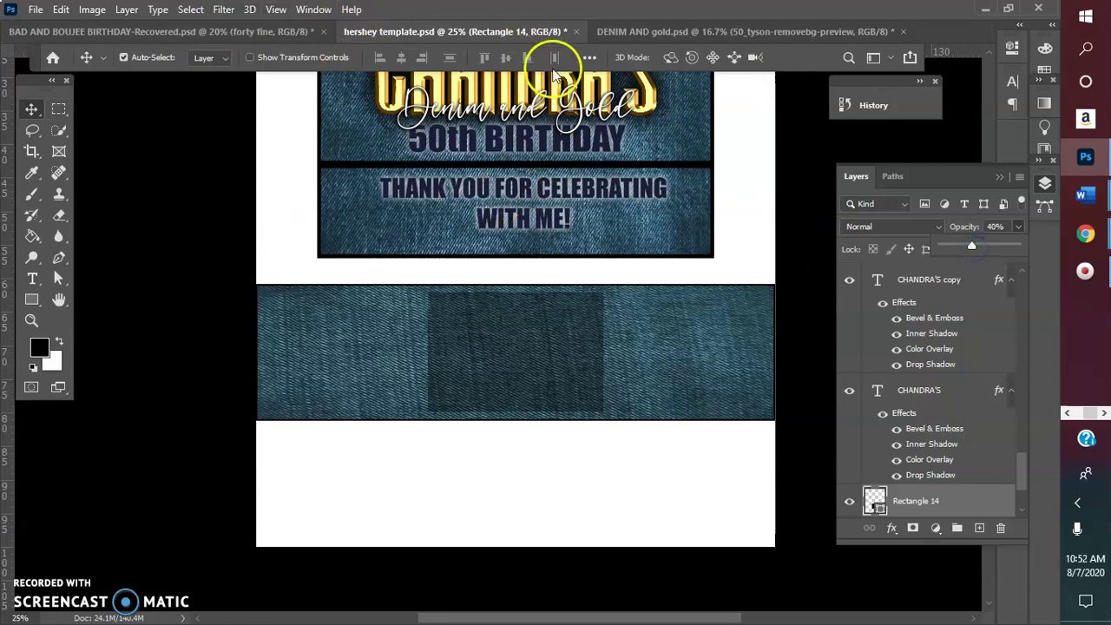
Duplicate the jeweled gold 50 graphic beside the QR code and move the copy onto the right end of the denim strip.
scroll(170, 248, "up", 5)
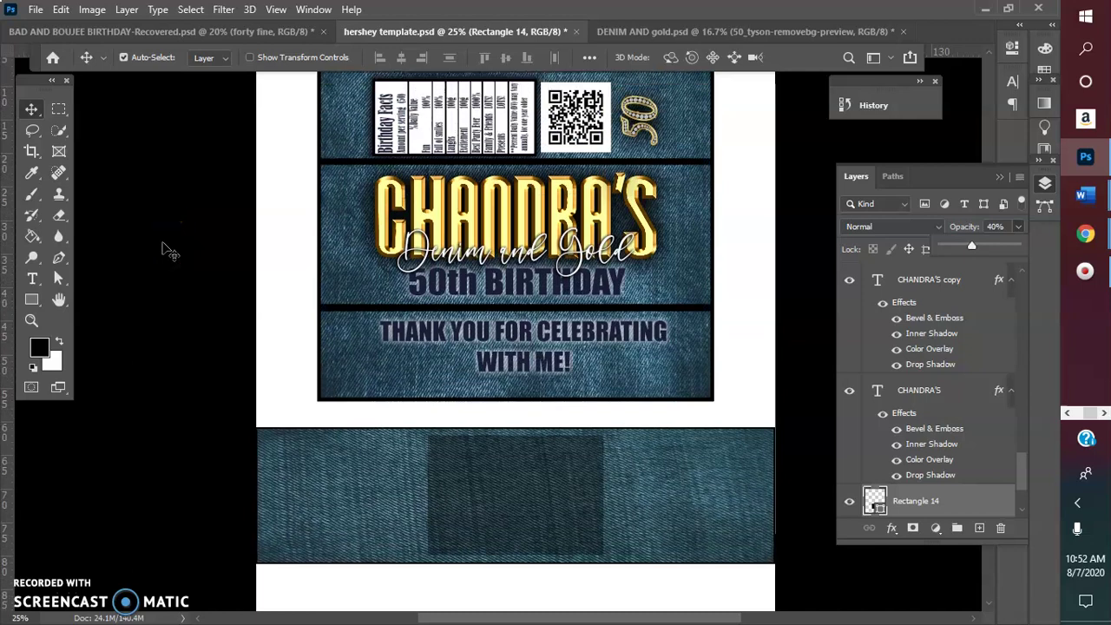
left_click(36, 10)
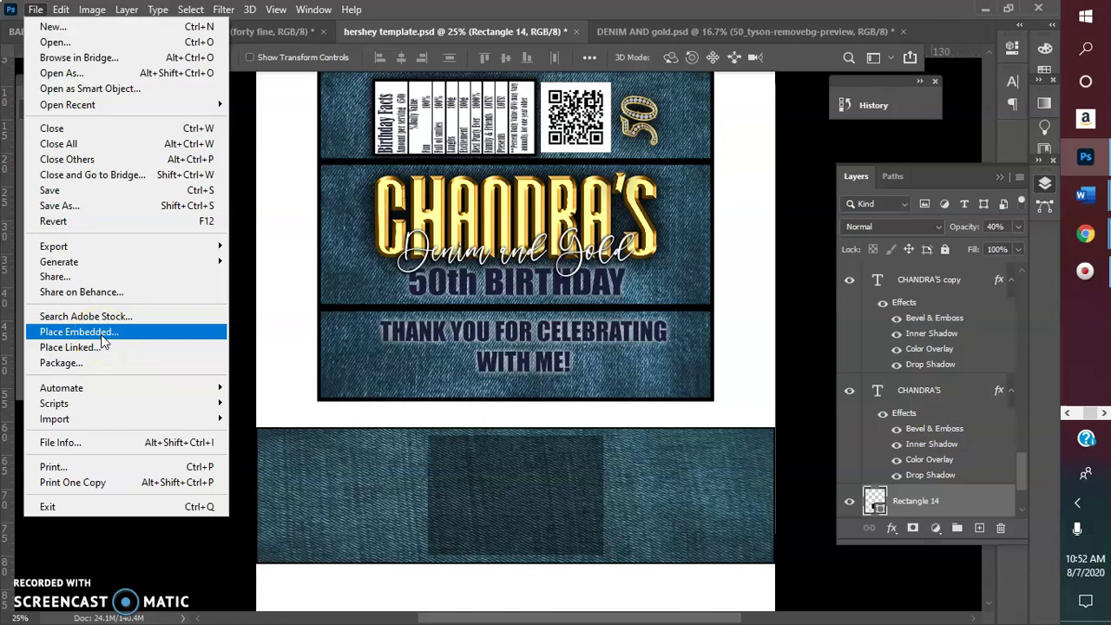
left_click(278, 212)
left_click_drag(263, 208, 651, 121)
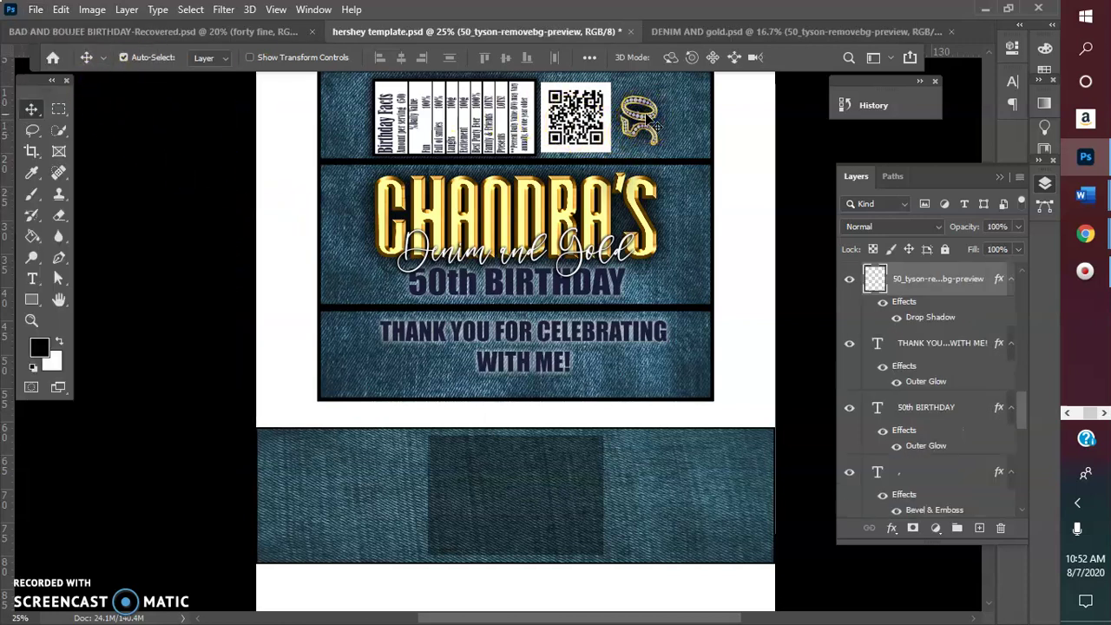
right_click(909, 291)
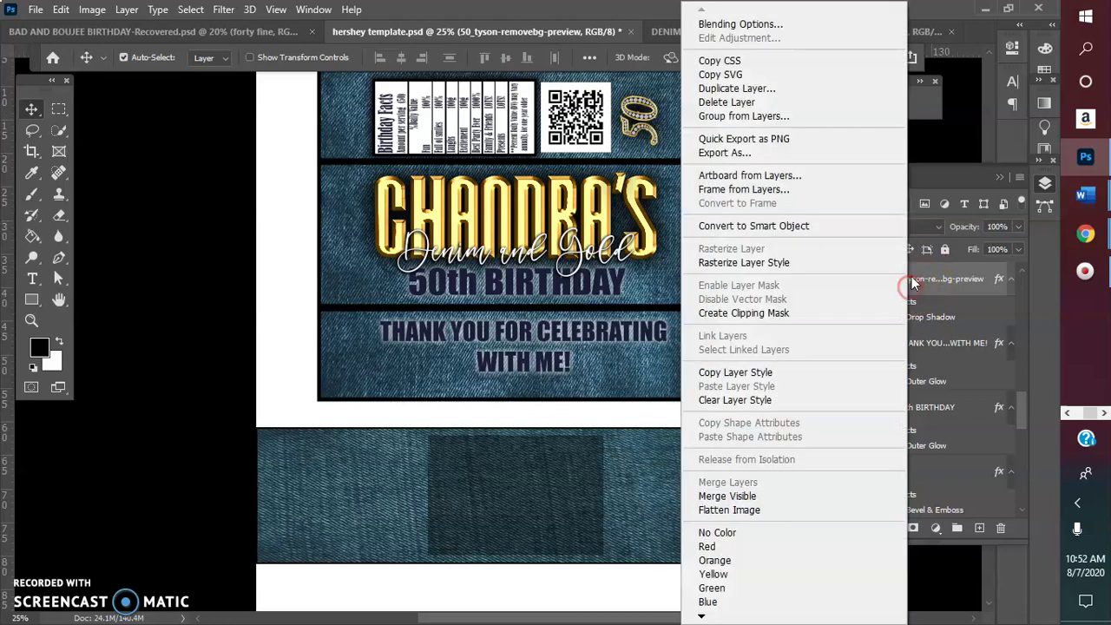
left_click(757, 94)
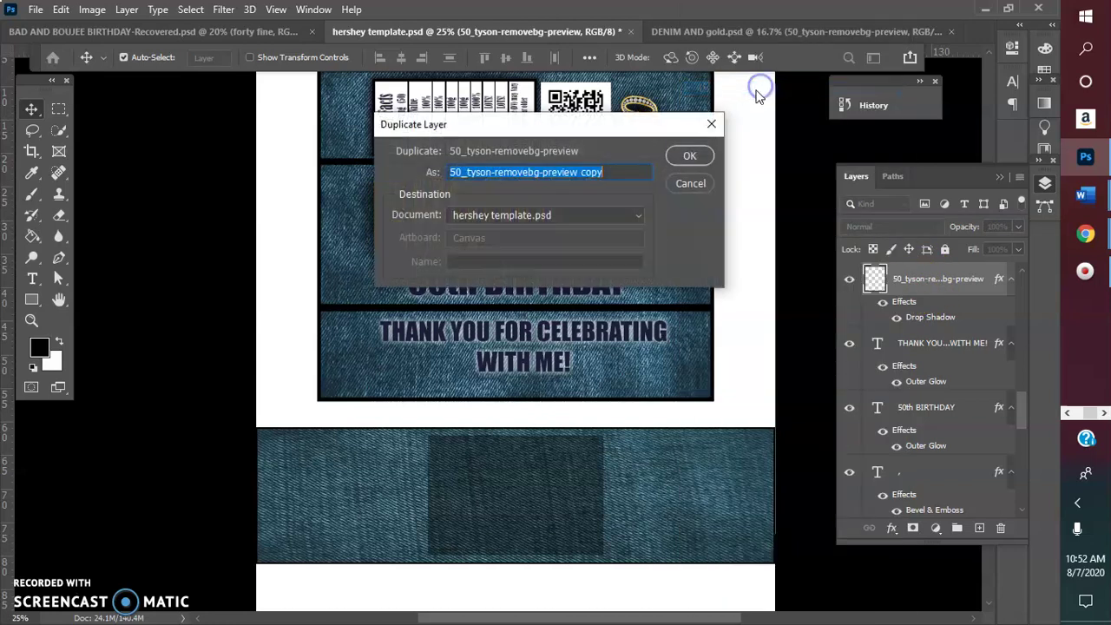
left_click(687, 155)
left_click_drag(670, 135, 709, 443)
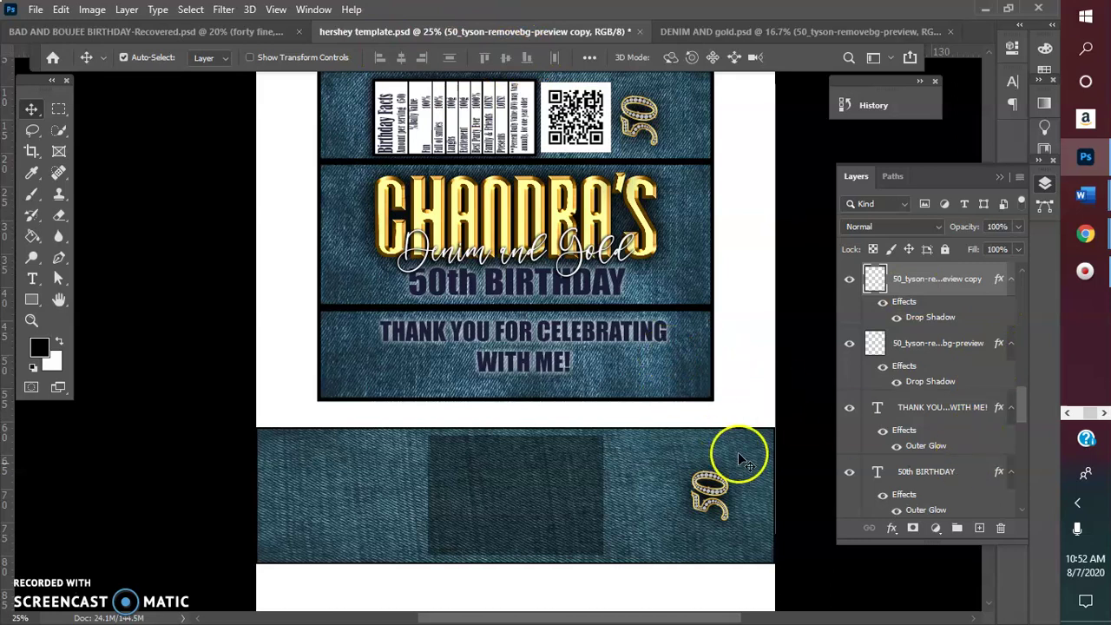
Rotate the copied 50 graphic 90° clockwise so that it reads upright.
left_click(62, 10)
mouse_move(130, 381)
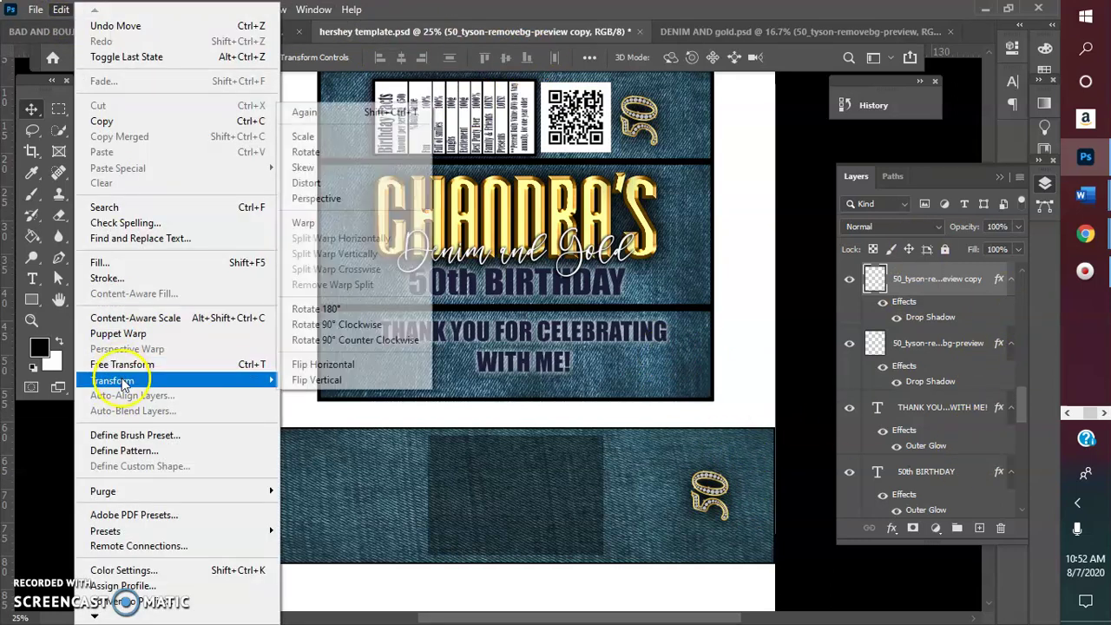
left_click(375, 328)
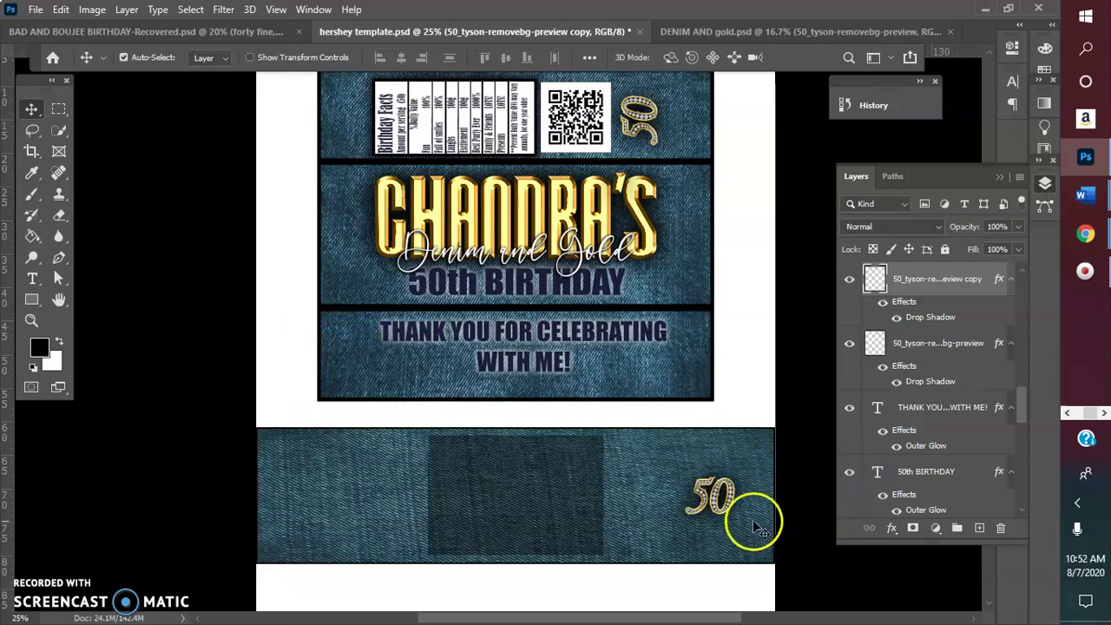
left_click_drag(720, 512, 567, 512)
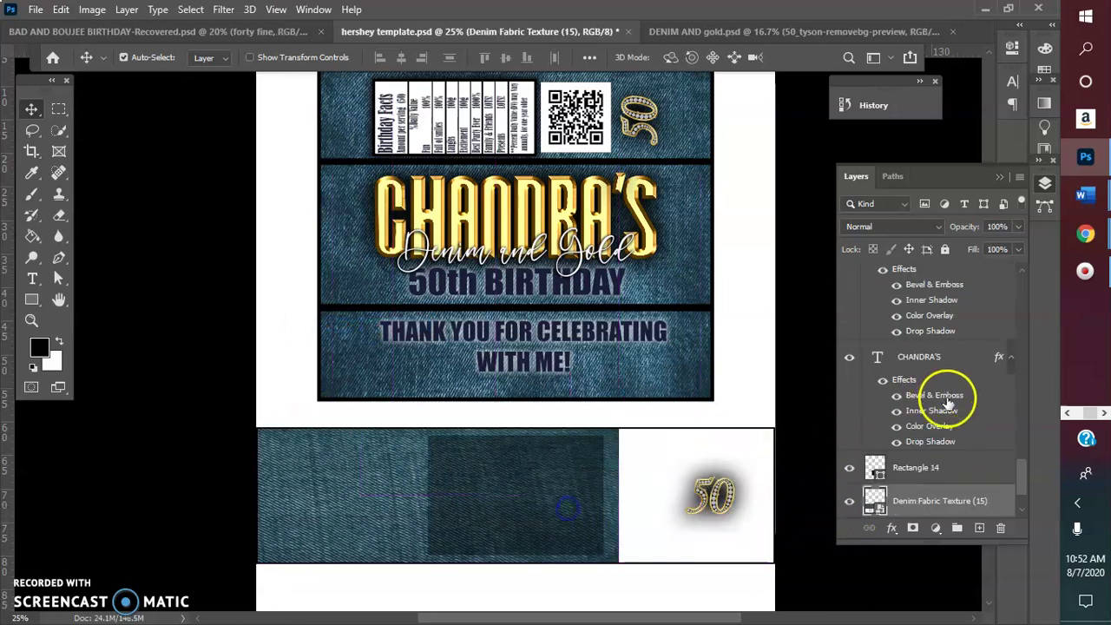
left_click(893, 109)
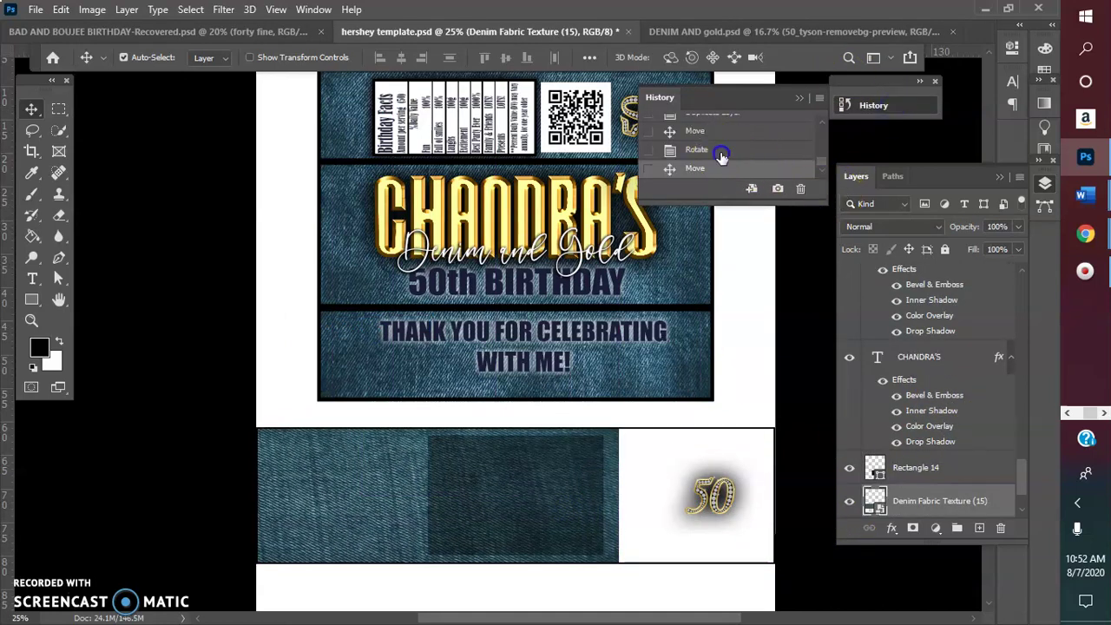
left_click(732, 149)
Move the copied 50 graphic to the strip's left section and nudge the translucent black rectangle slightly left.
left_click(712, 495)
left_click_drag(712, 494, 354, 493)
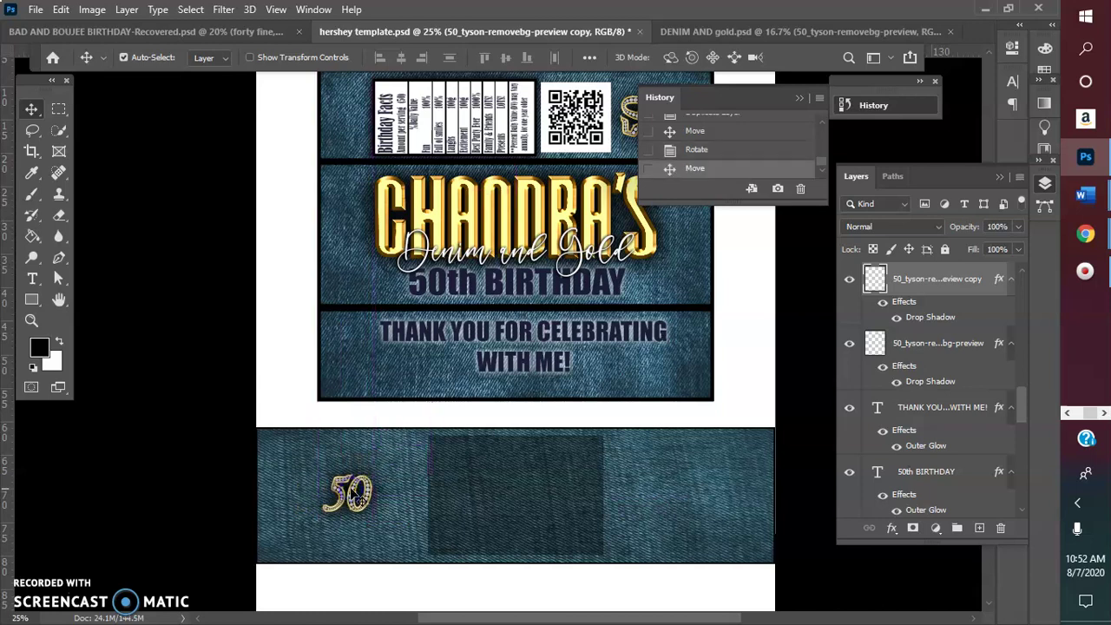
left_click(509, 486)
left_click_drag(506, 482, 502, 483)
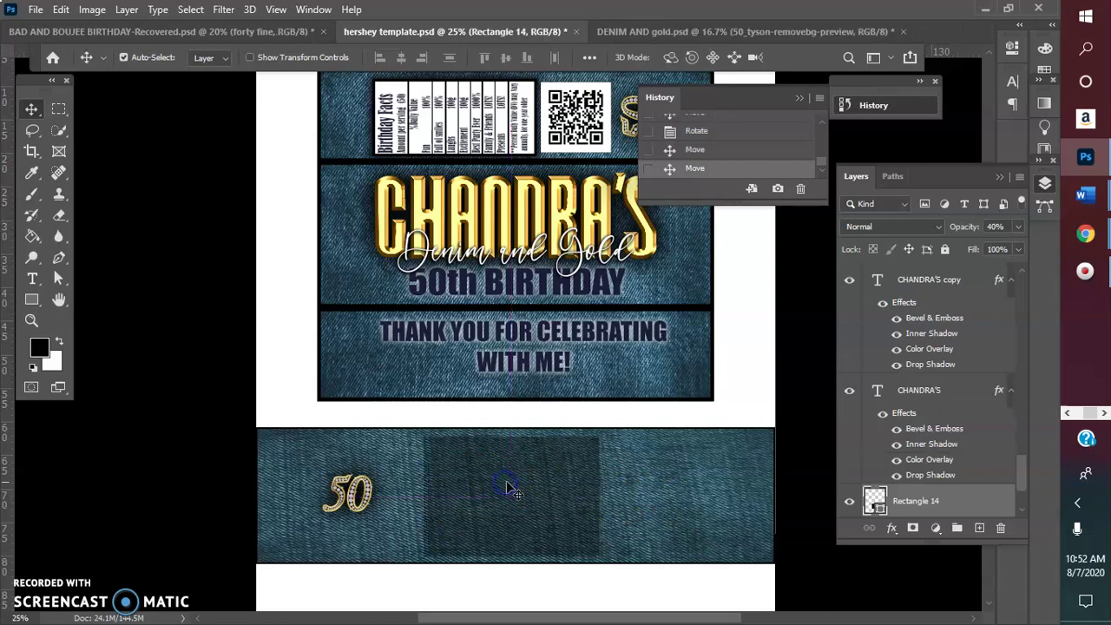
Scale the 50 graphic on the strip up to about 1.43 by 1.37 in, position it left of the dark rectangle, and apply the transform.
left_click(371, 511)
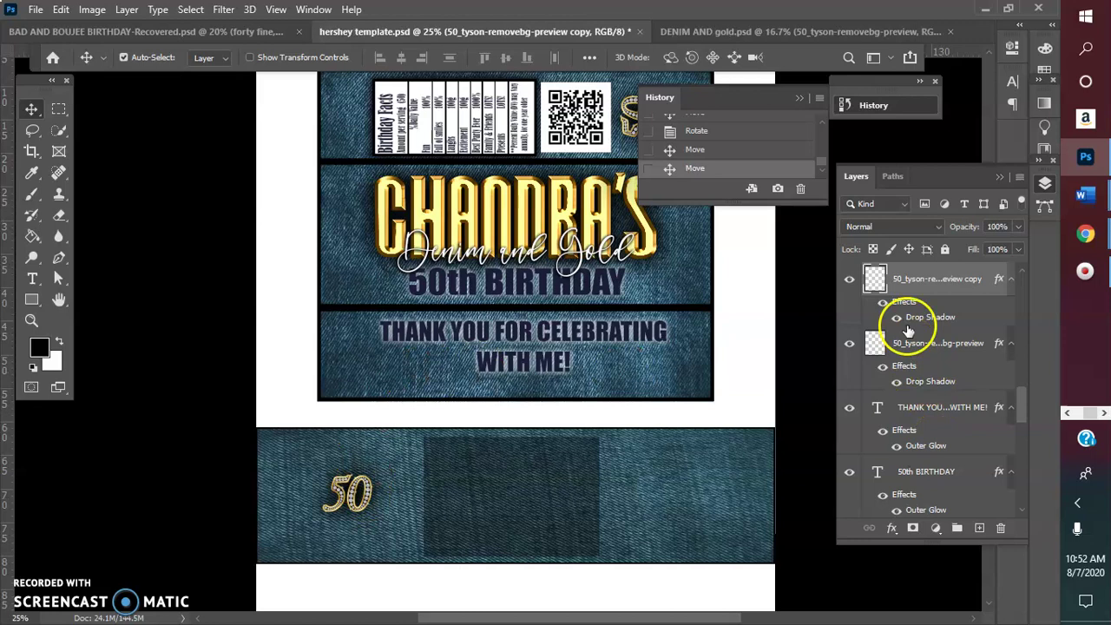
left_click(61, 9)
left_click(104, 359)
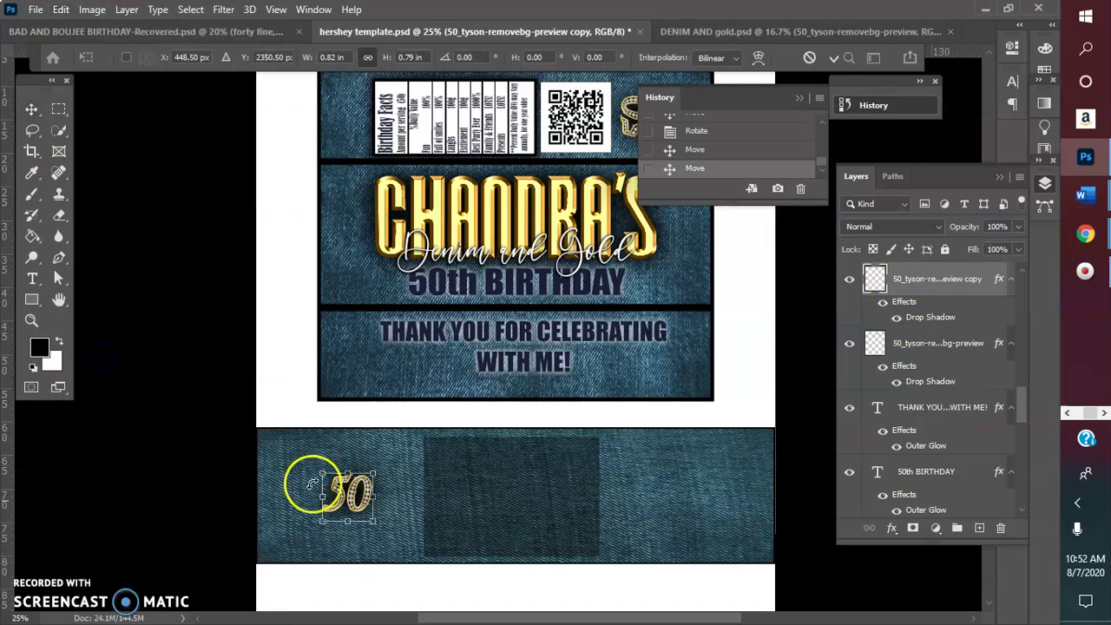
left_click_drag(374, 521, 396, 566)
left_click_drag(375, 514, 364, 497)
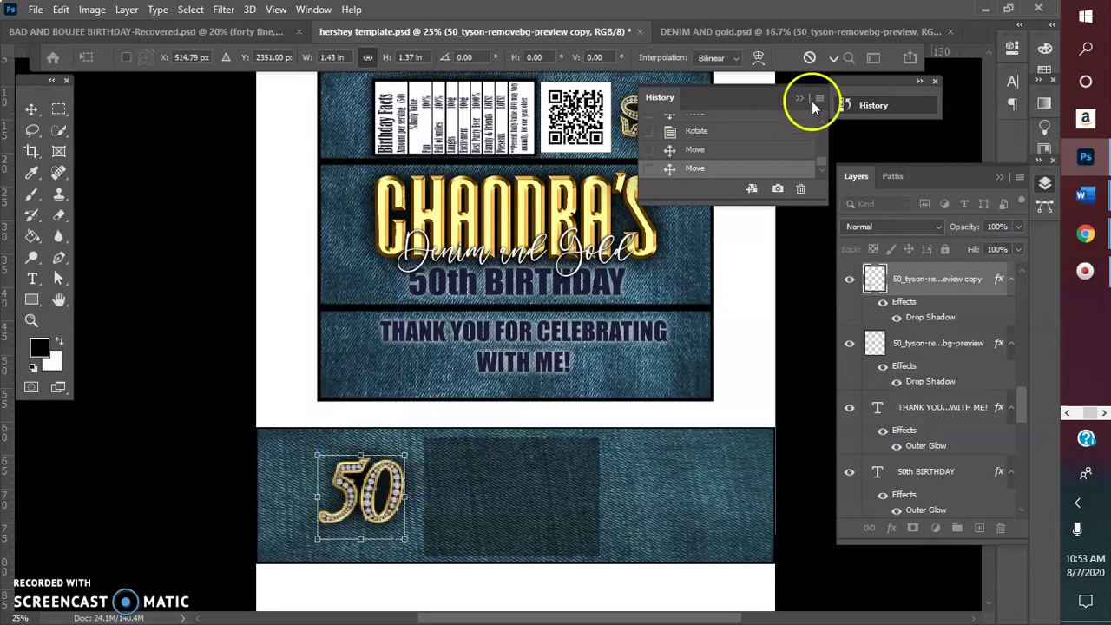
left_click(834, 58)
Duplicate the enlarged 50 graphic and place the copy on the strip to the right of the dark rectangle, level with the first.
right_click(916, 271)
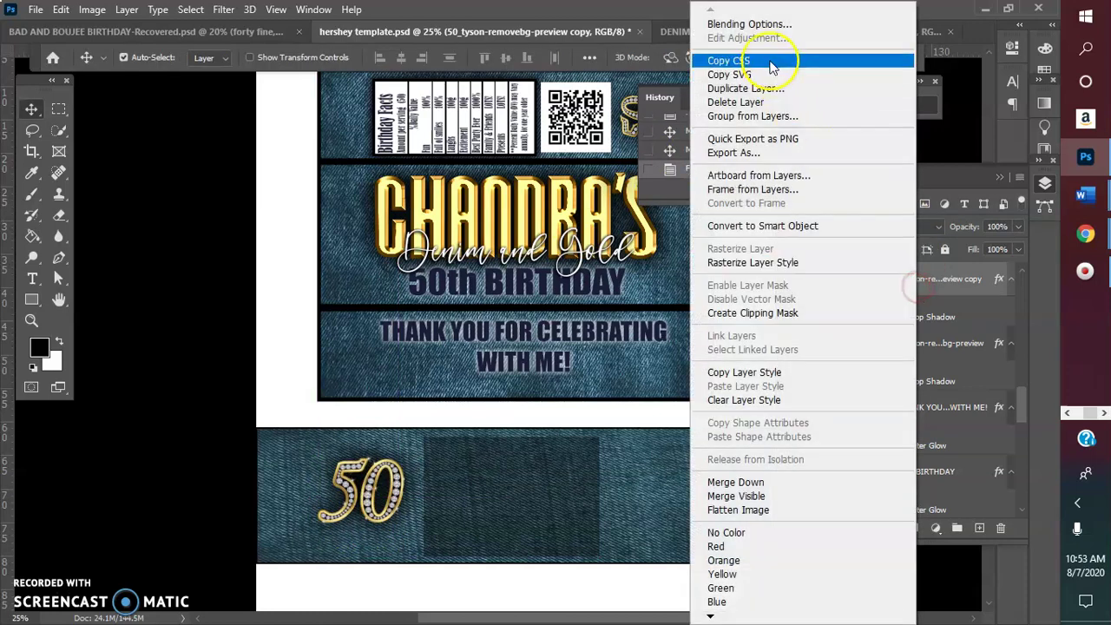
left_click(739, 89)
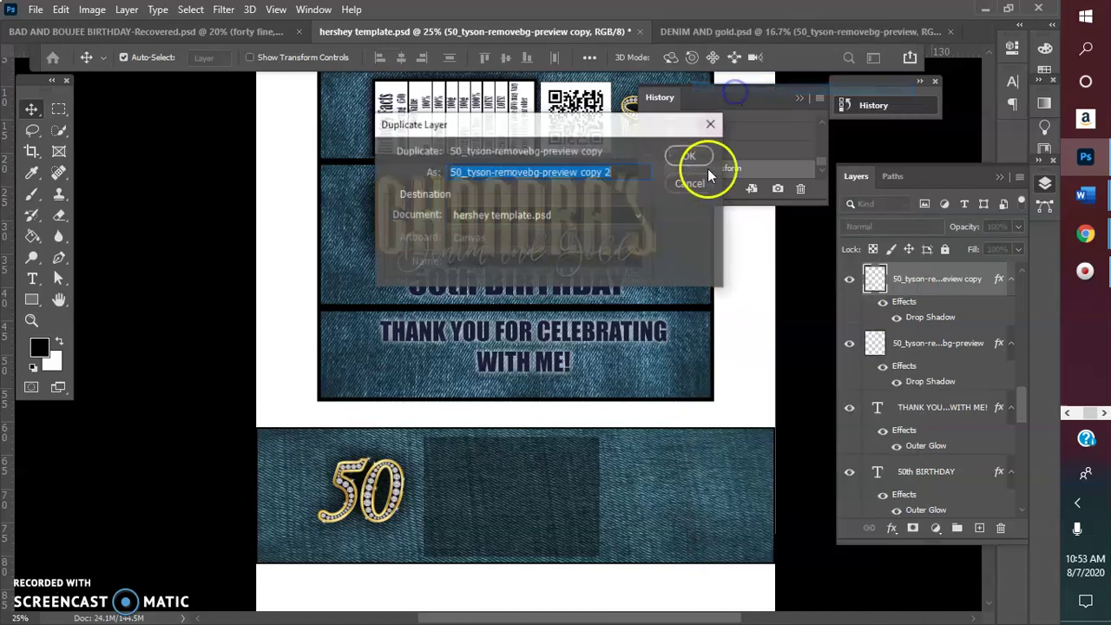
left_click(688, 158)
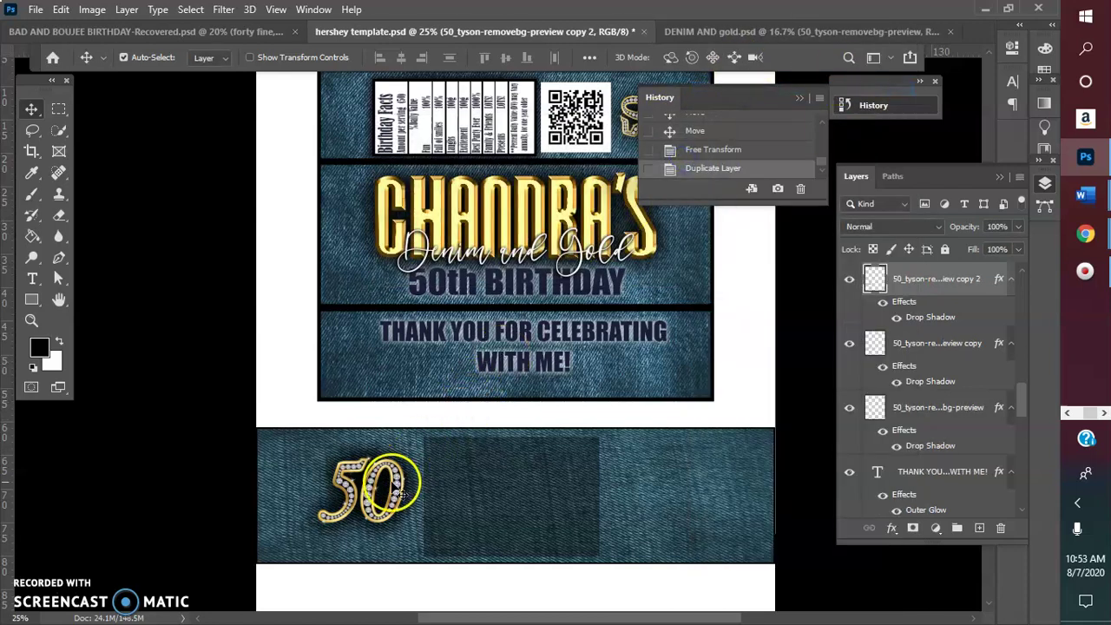
left_click_drag(397, 490, 697, 484)
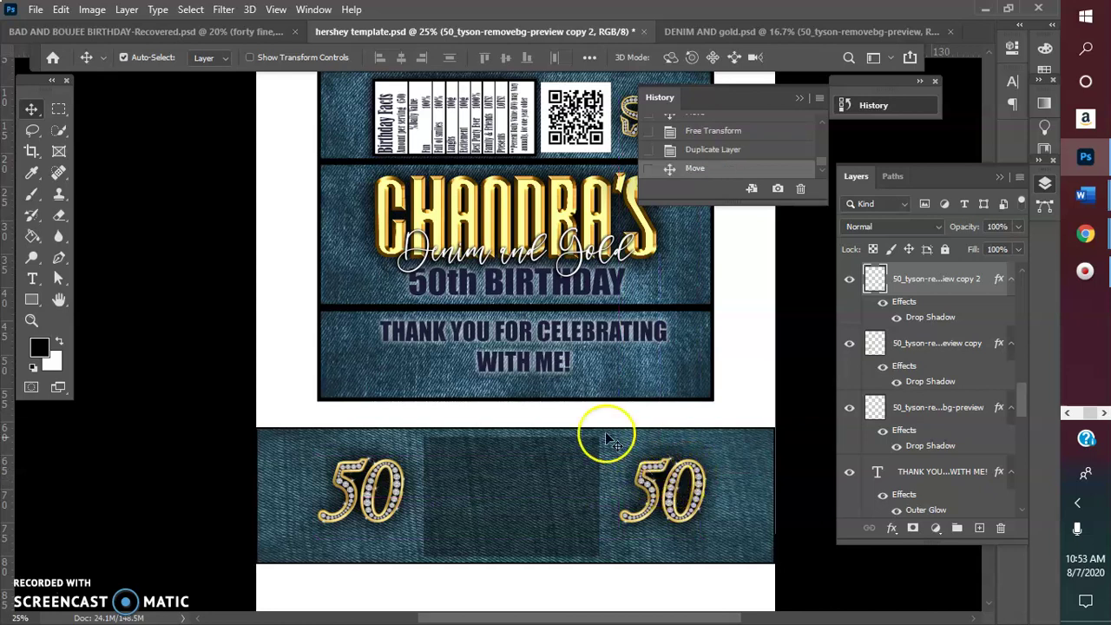
Create a text box over the dark rectangle, set its font to Charming, and clear the placeholder text.
left_click(32, 278)
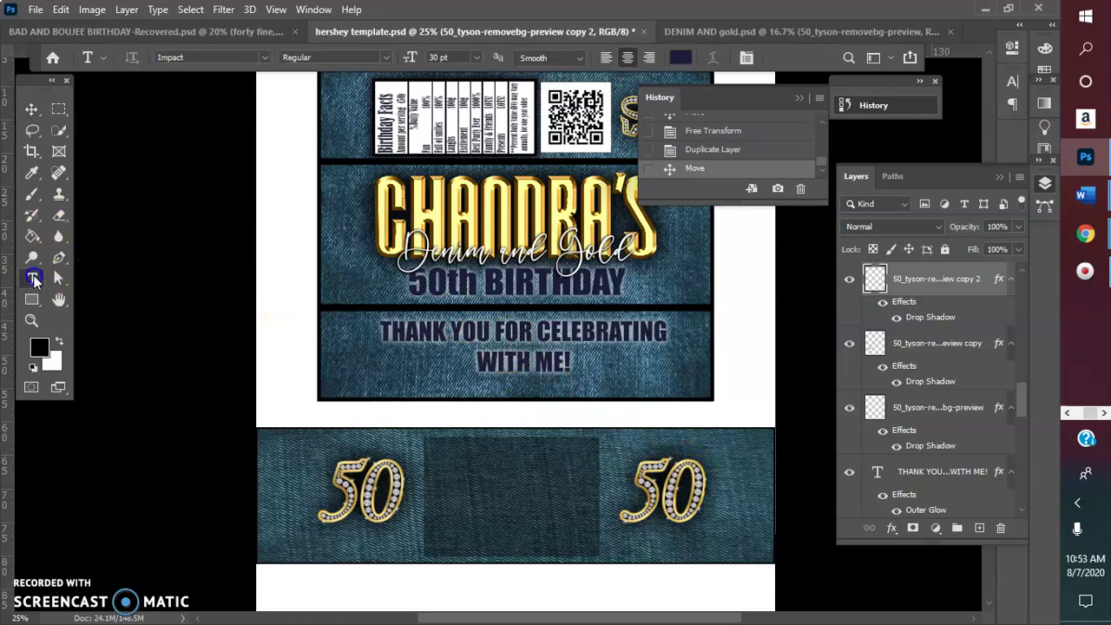
left_click_drag(419, 453, 599, 536)
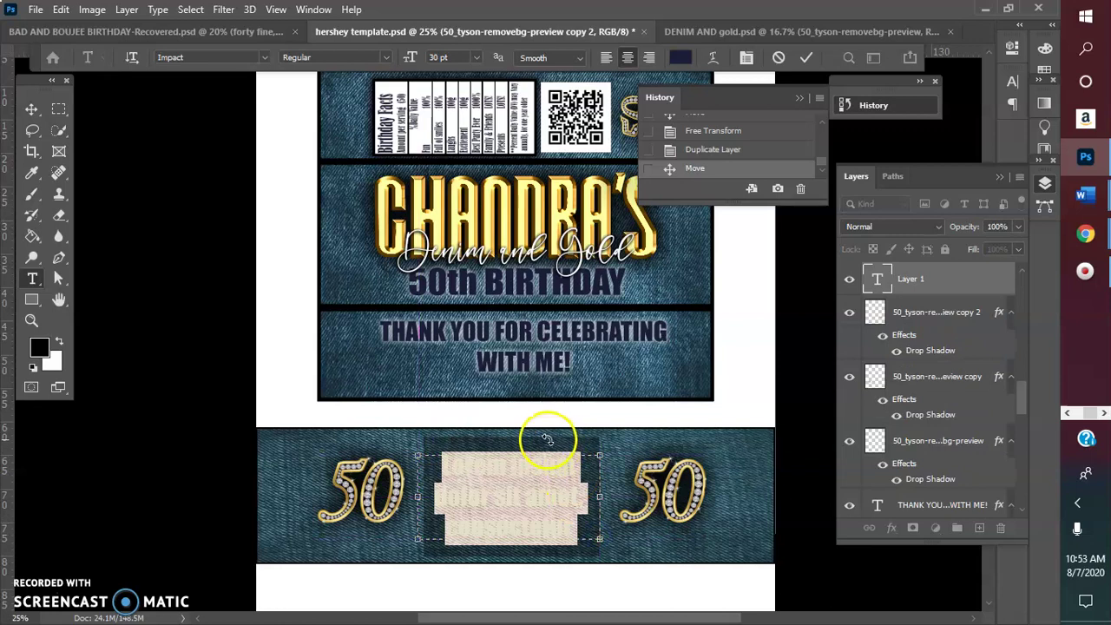
left_click(265, 57)
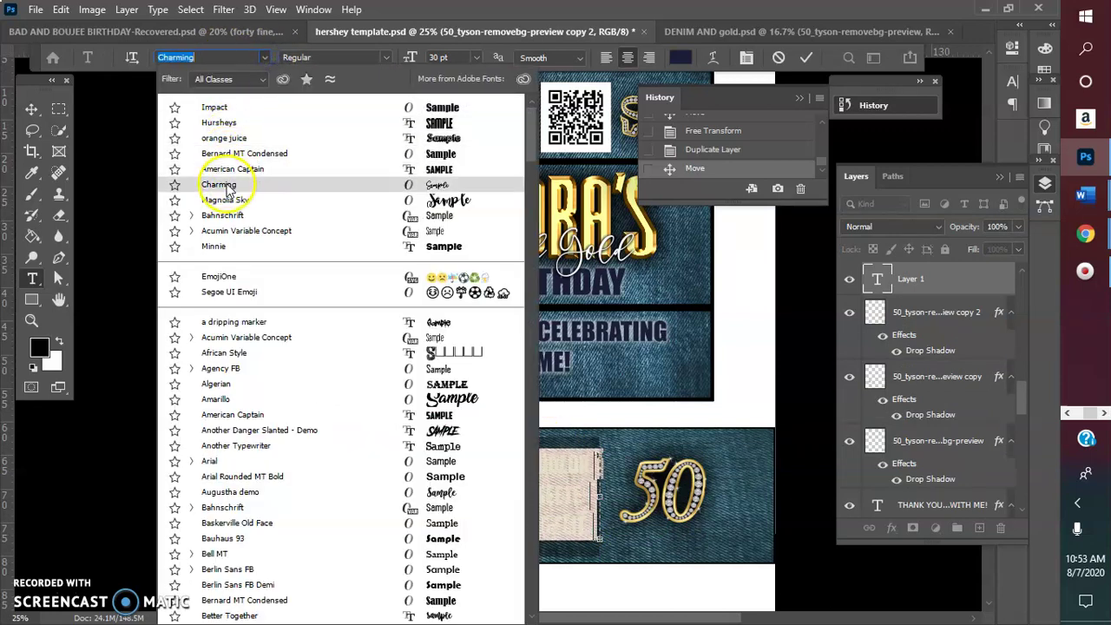
left_click(223, 187)
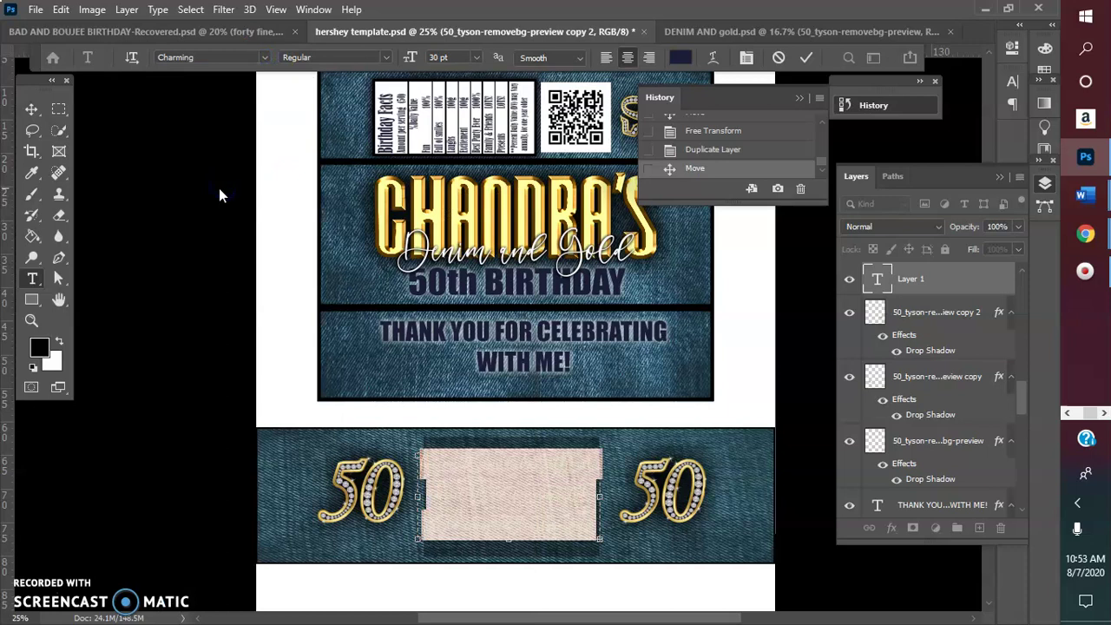
key("BackSpace")
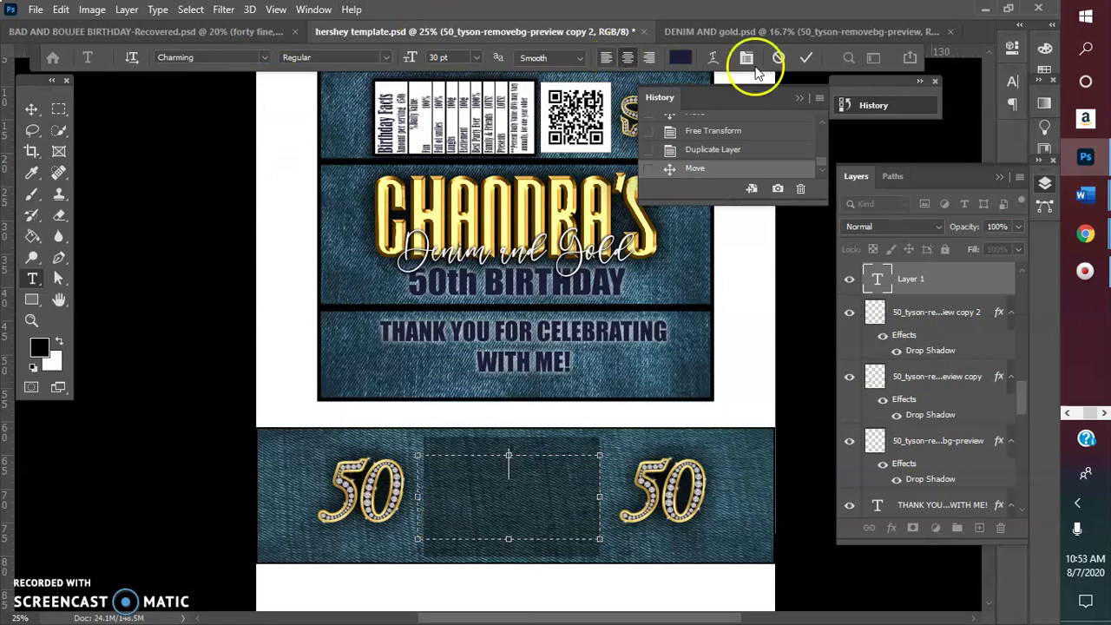
Set the new text's color to white (ffffff).
left_click(680, 57)
mouse_move(214, 348)
left_mouse_down()
mouse_move(33, 354)
mouse_move(14, 342)
left_mouse_up()
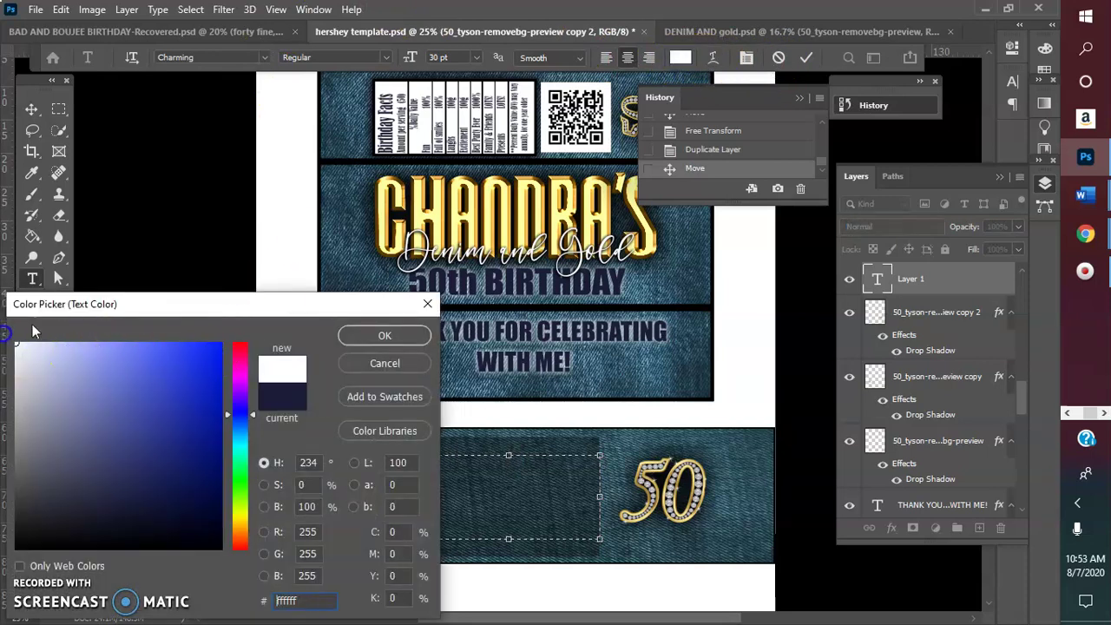
left_click(386, 336)
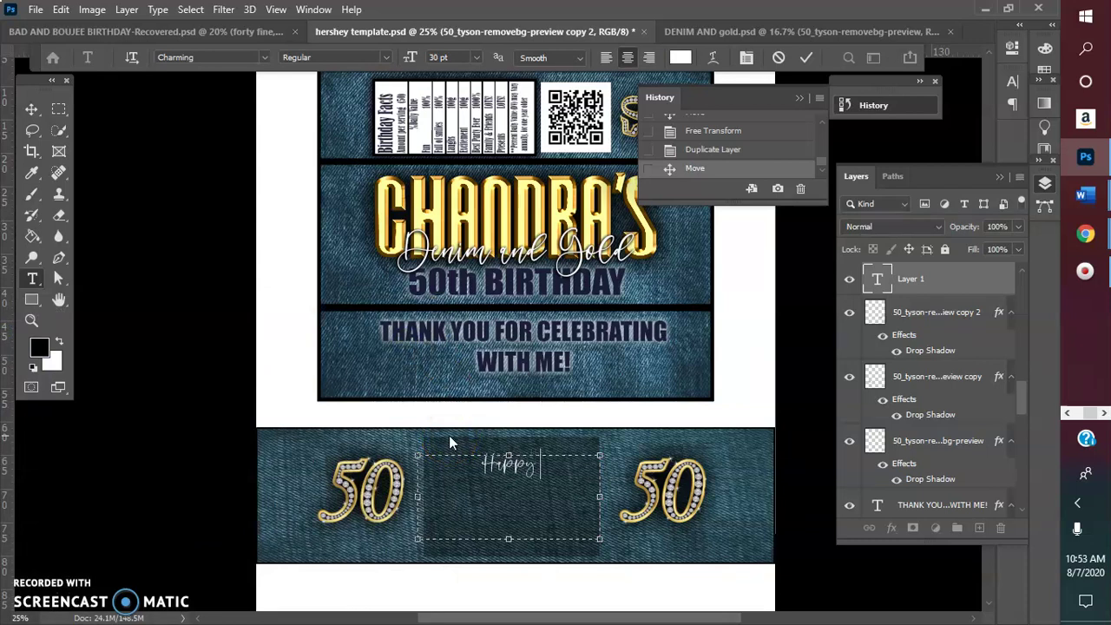
Complete the "Happy Birthday" greeting with the celebrant's first name below it and commit the text.
type("rthday")
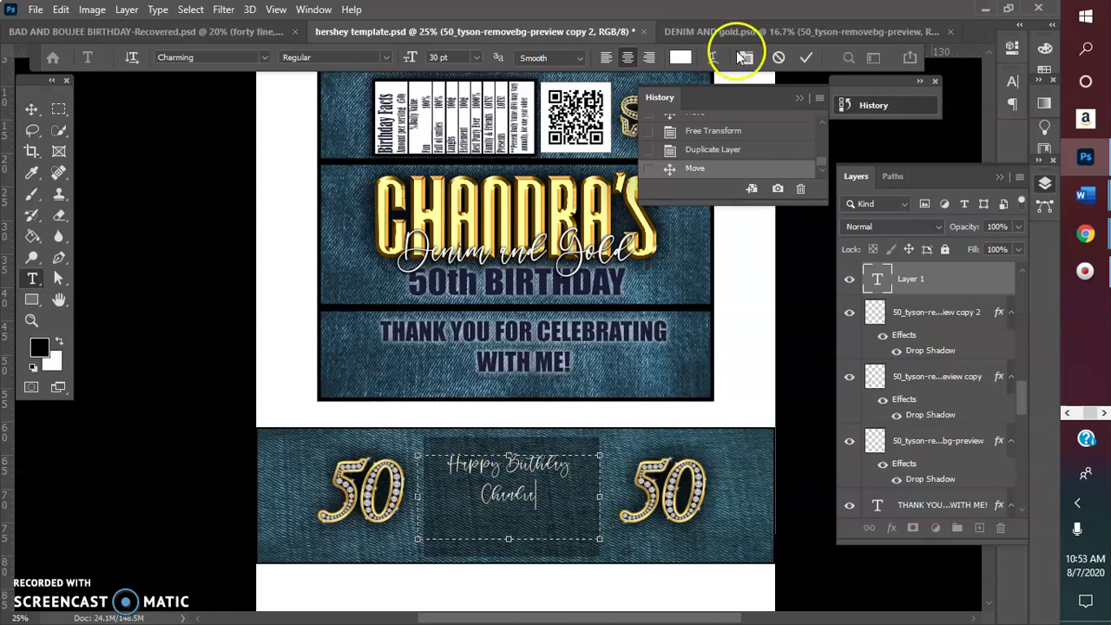
left_click(806, 57)
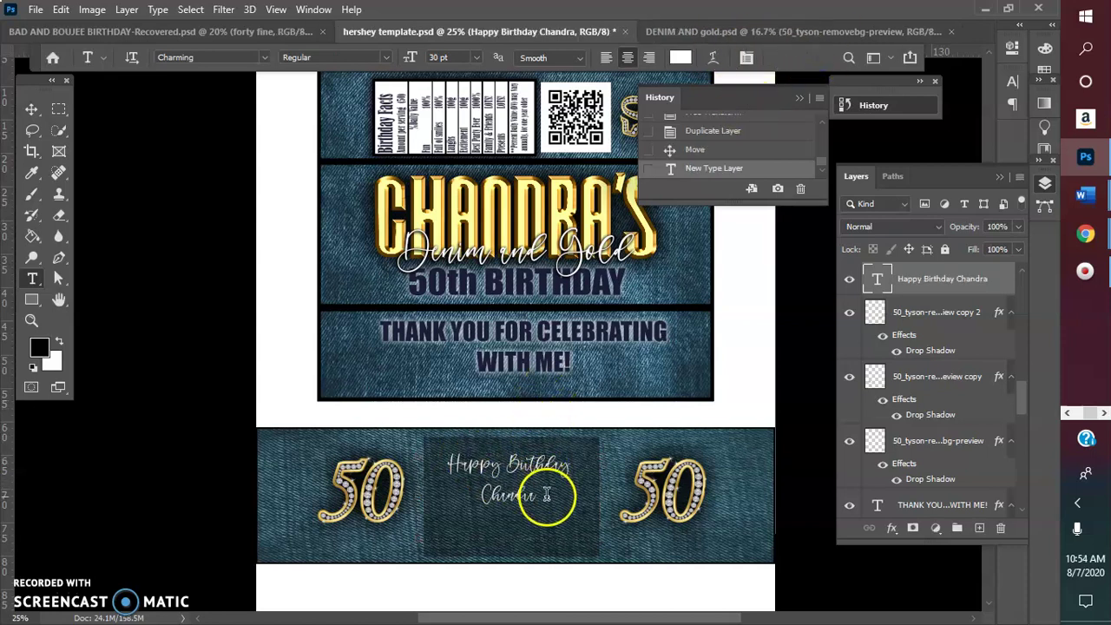
Try the whole greeting at 60 pt and at 48 pt inside its text box.
double_click(512, 495)
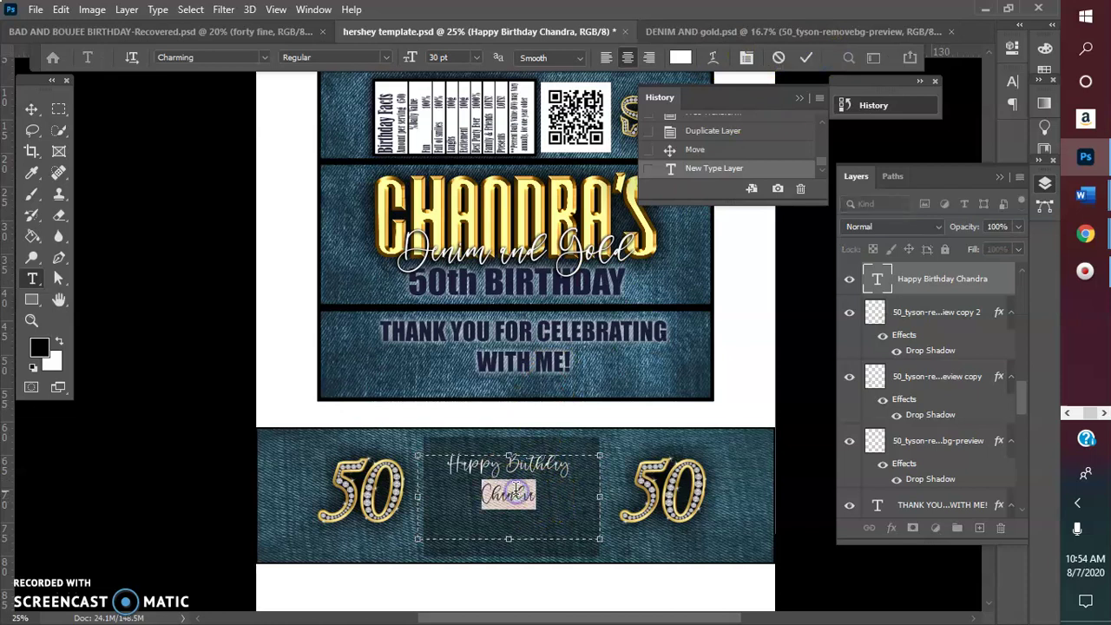
key("ctrl+a")
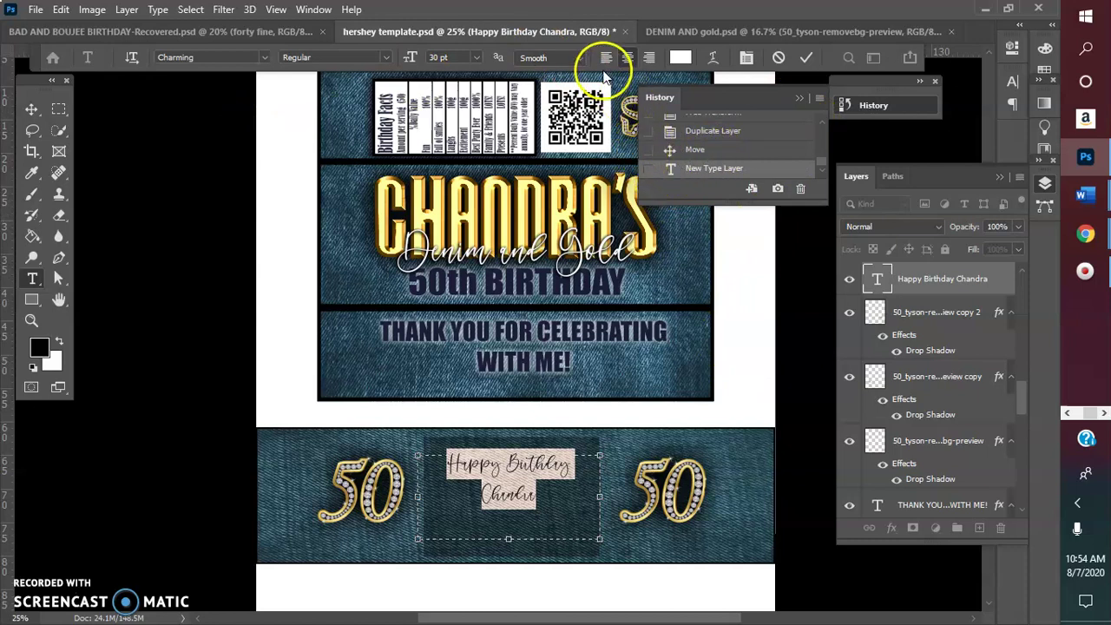
left_click(475, 57)
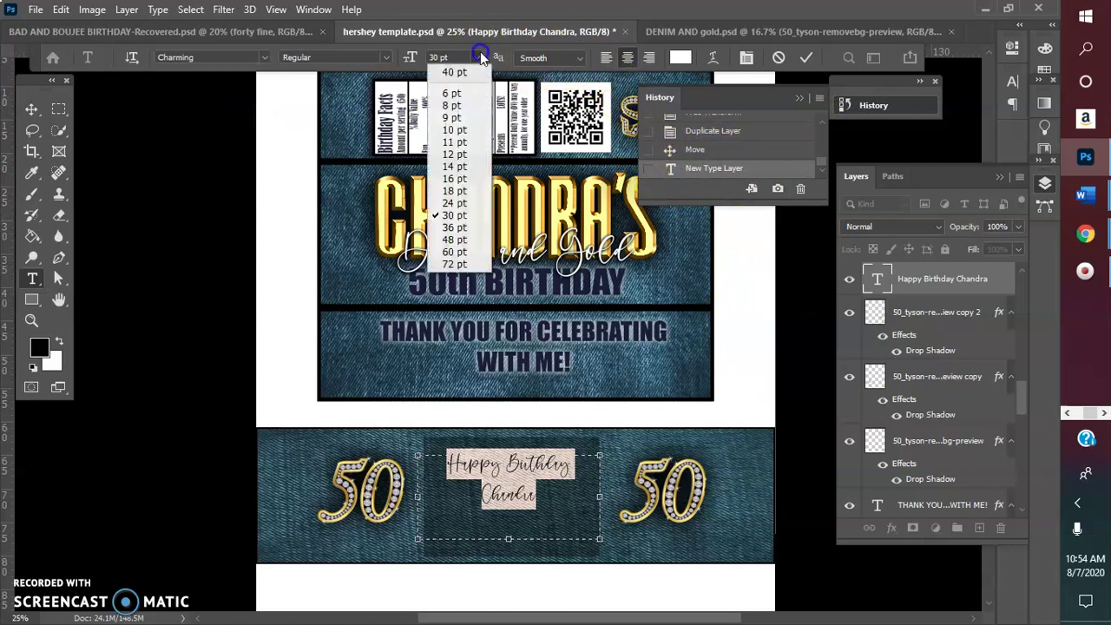
left_click(450, 252)
left_click_drag(451, 445, 421, 497)
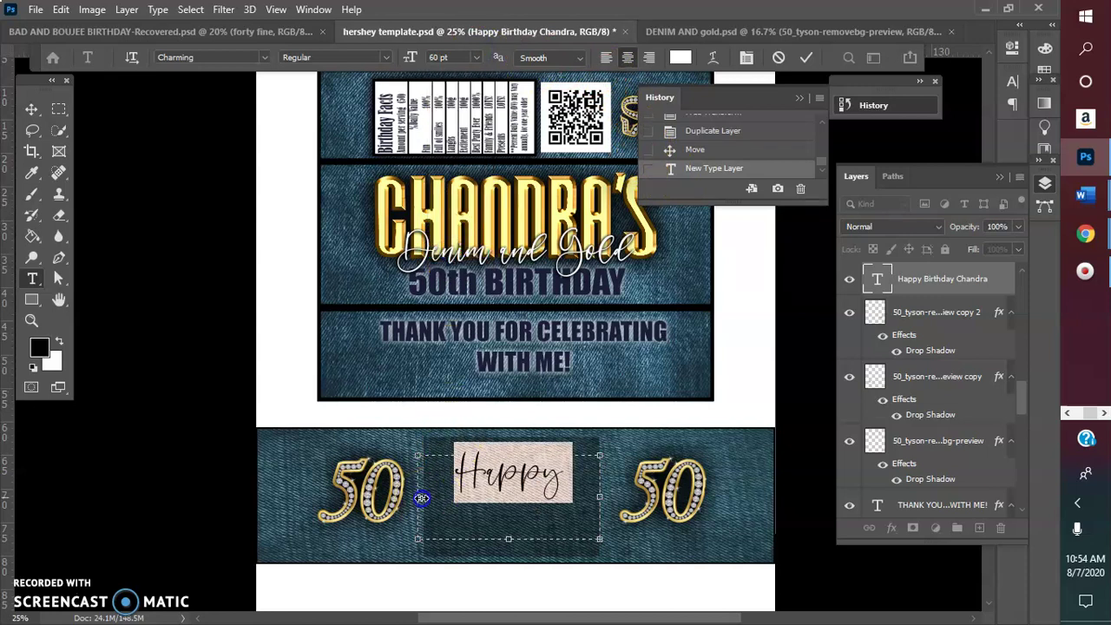
left_click(475, 57)
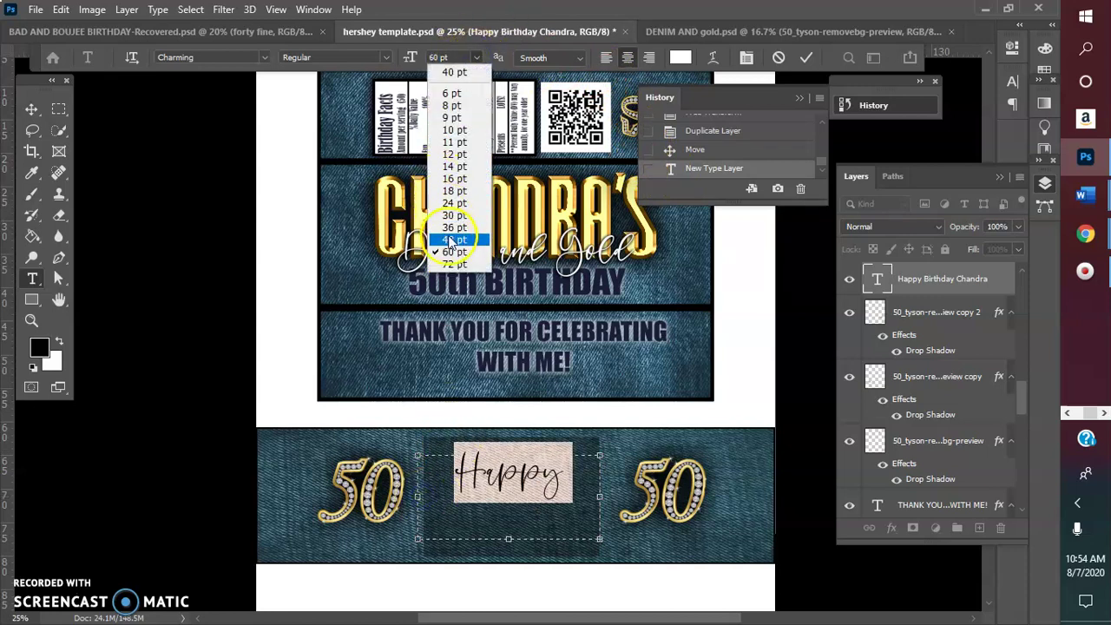
left_click(451, 239)
left_click(519, 105)
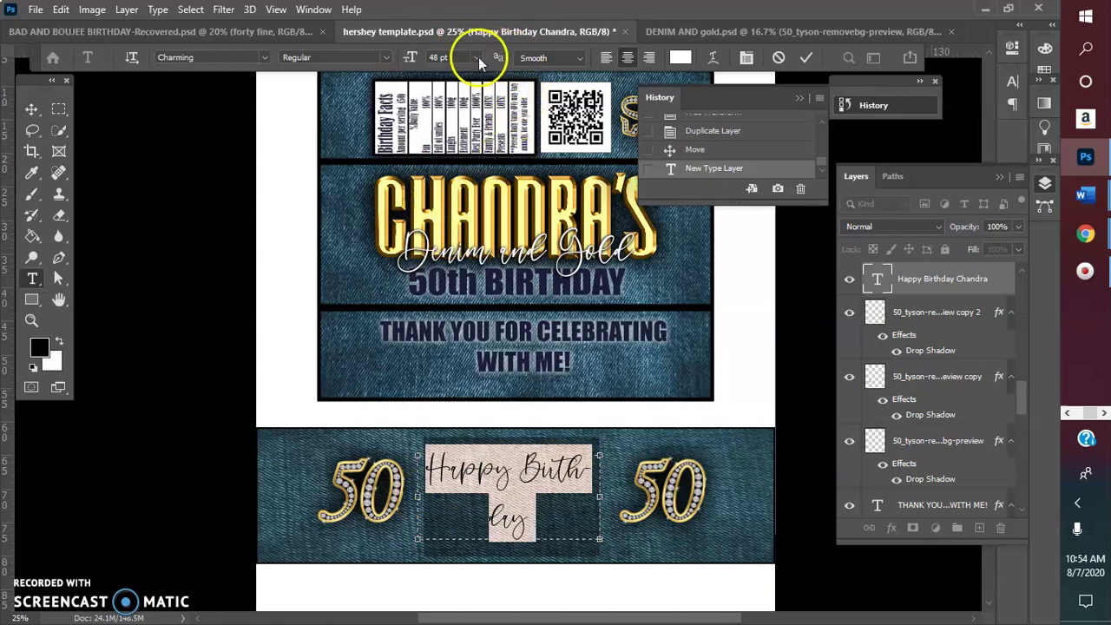
Set the greeting to 36 pt, widen its text box slightly, and commit the edit.
left_click(478, 57)
left_click(451, 227)
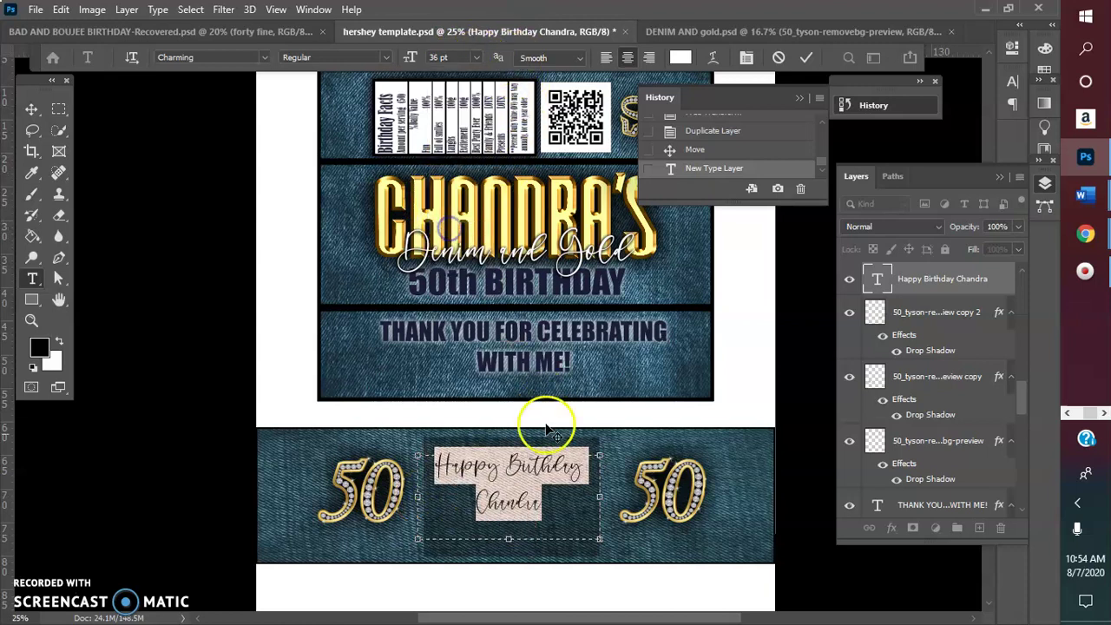
left_click_drag(604, 498, 608, 499)
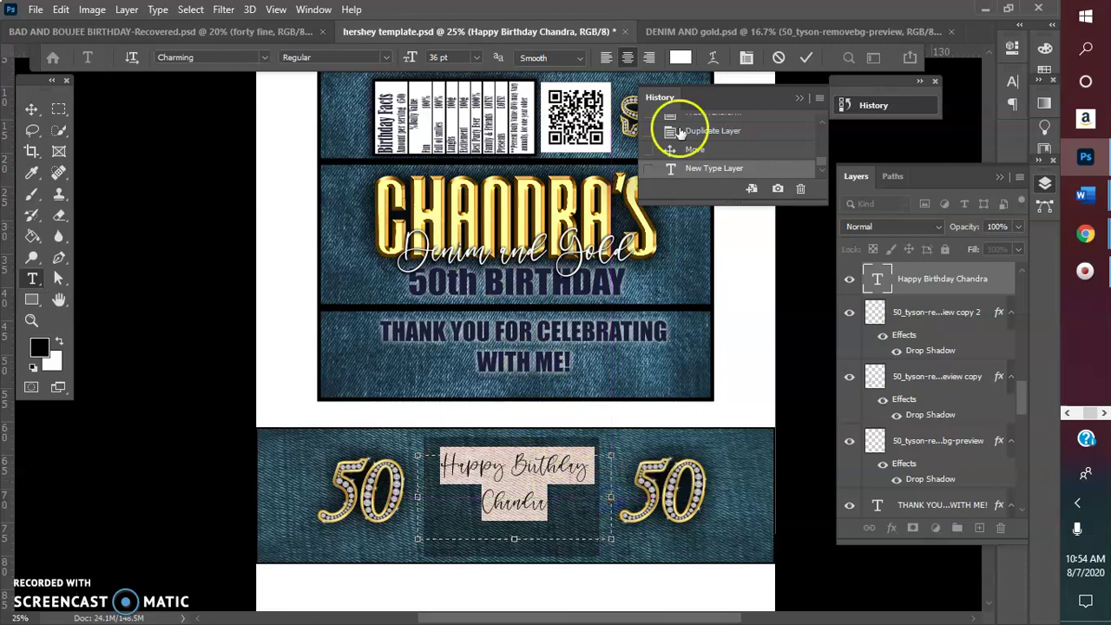
left_click(806, 57)
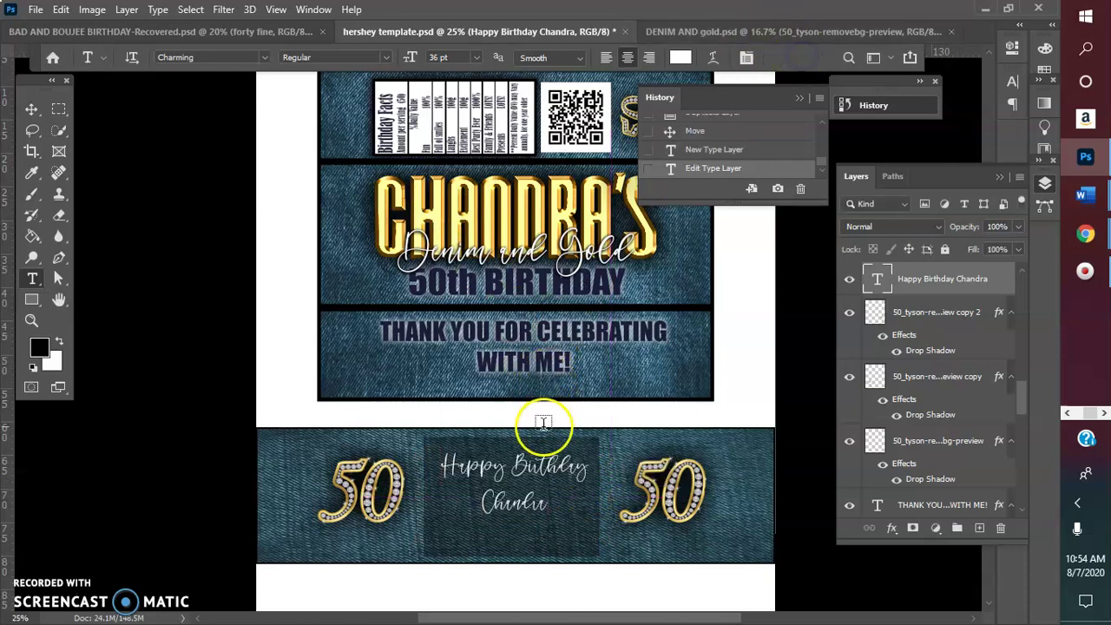
Shift the greeting slightly left over the dark rectangle and set its font size to 40 pt.
left_click(32, 109)
left_click_drag(514, 464, 502, 468)
double_click(505, 466)
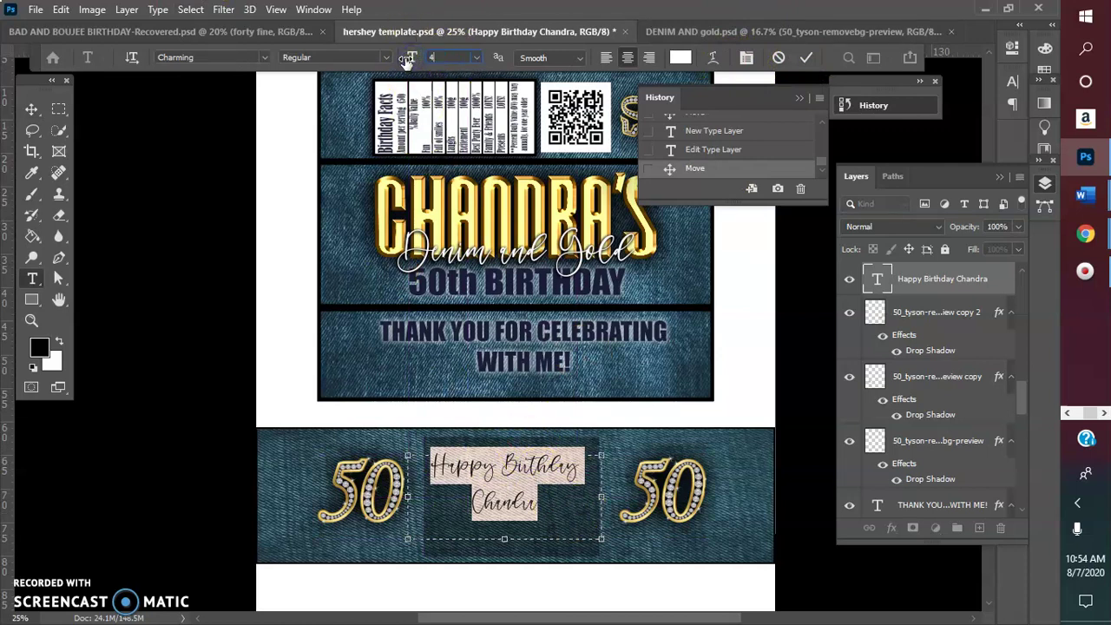
type("40")
key("Return")
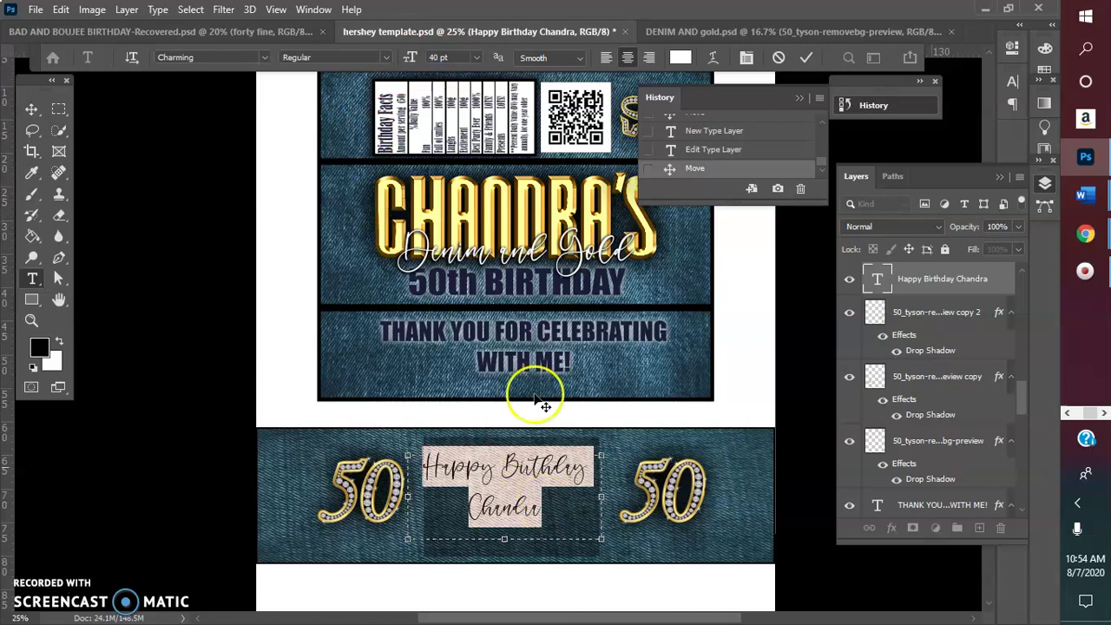
Increase the greeting's font size to 42 pt and further to 45 pt.
left_click(458, 57)
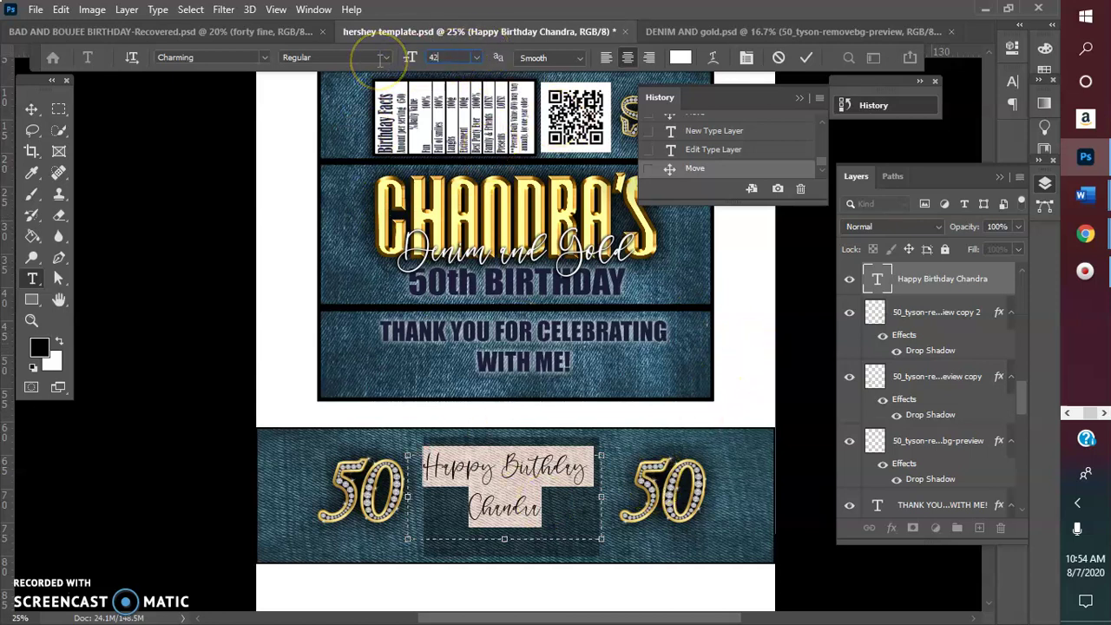
key("Return")
left_click_drag(454, 57, 386, 54)
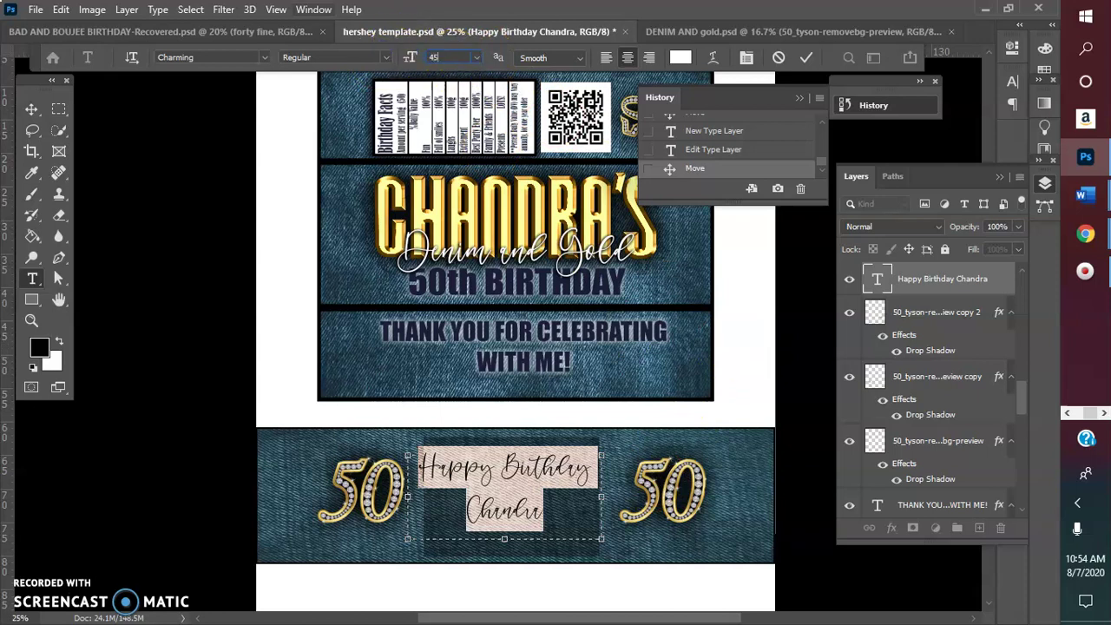
key("Return")
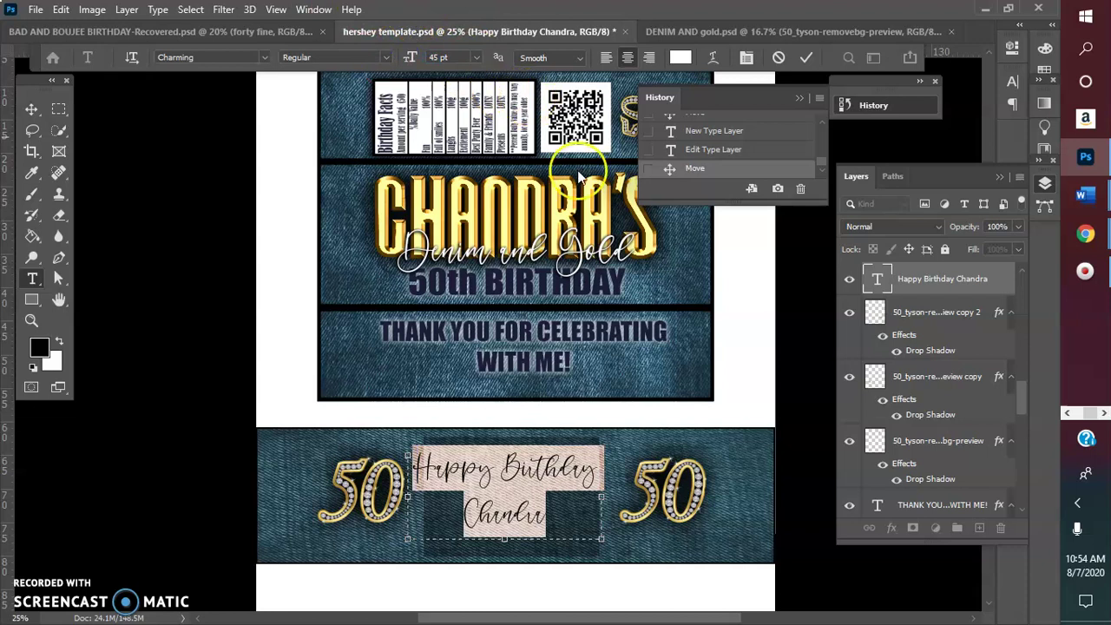
Enlarge the greeting to 50 pt with a wider text box, and move it slightly to the right.
left_click(453, 58)
type("50")
left_click(293, 50)
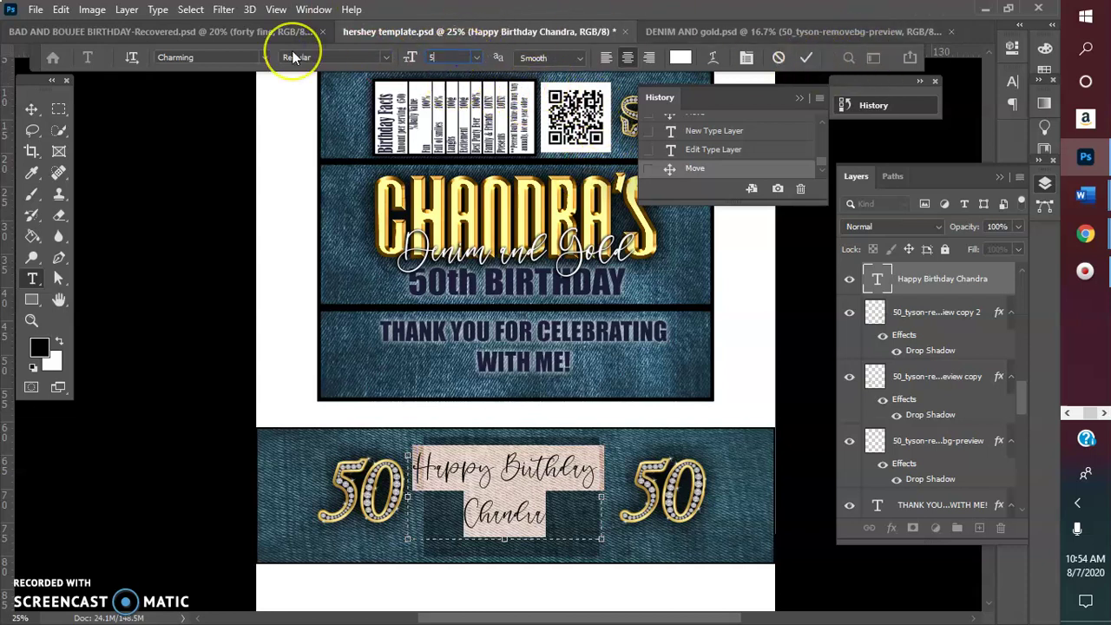
left_click_drag(600, 497, 621, 497)
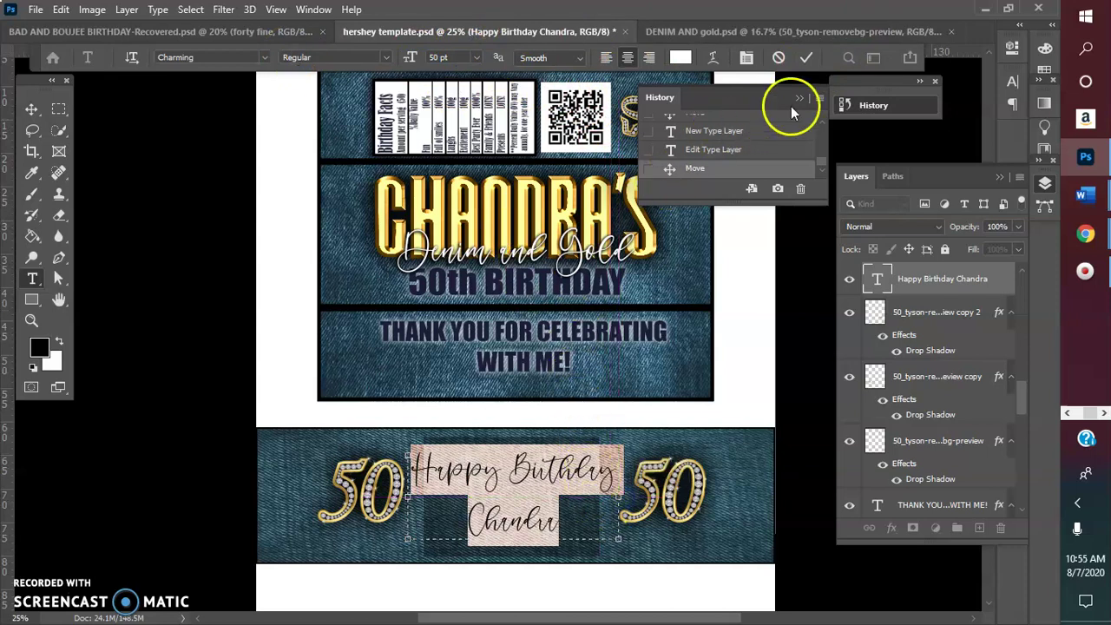
left_click(807, 57)
key("v")
left_click(516, 480)
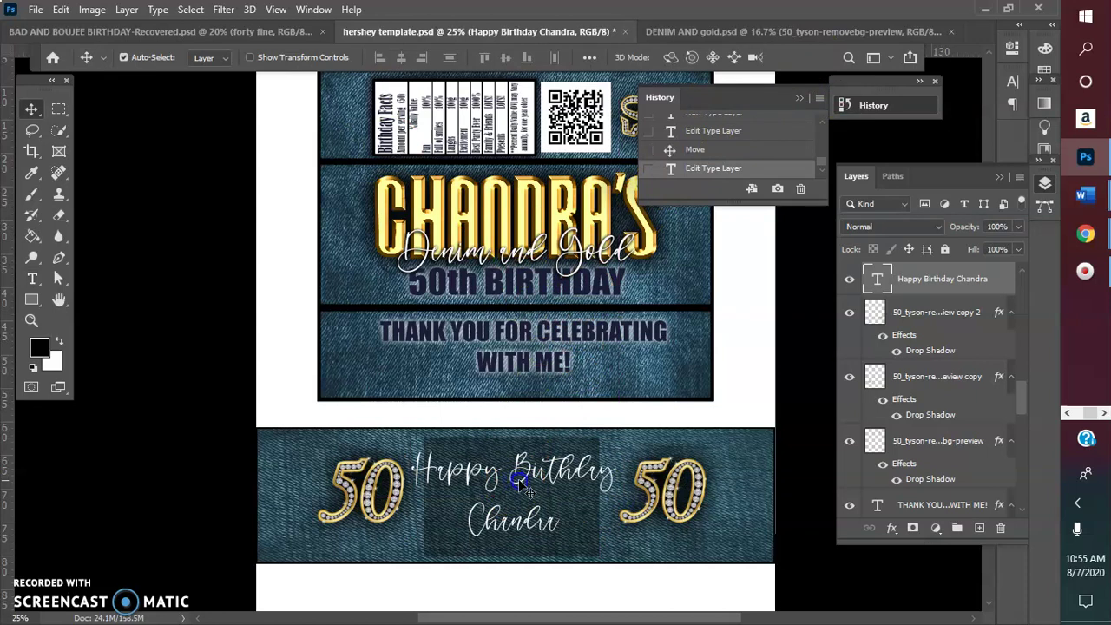
left_click(521, 484)
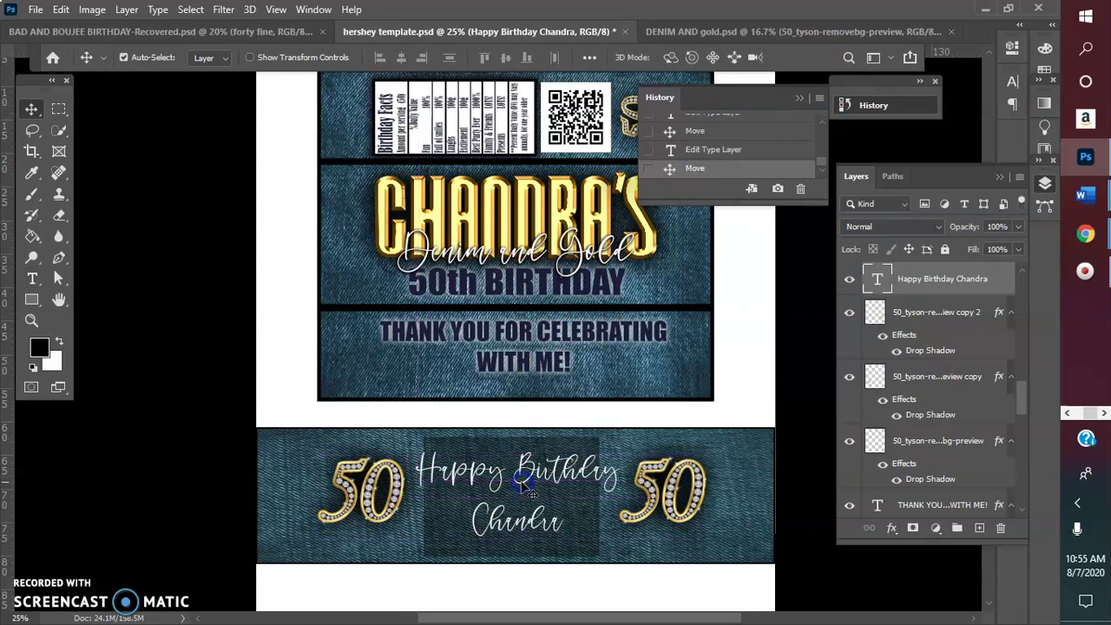
Reduce the whole greeting to 45 pt and center it over the dark rectangle between the two 50 graphics.
double_click(521, 483)
double_click(519, 475)
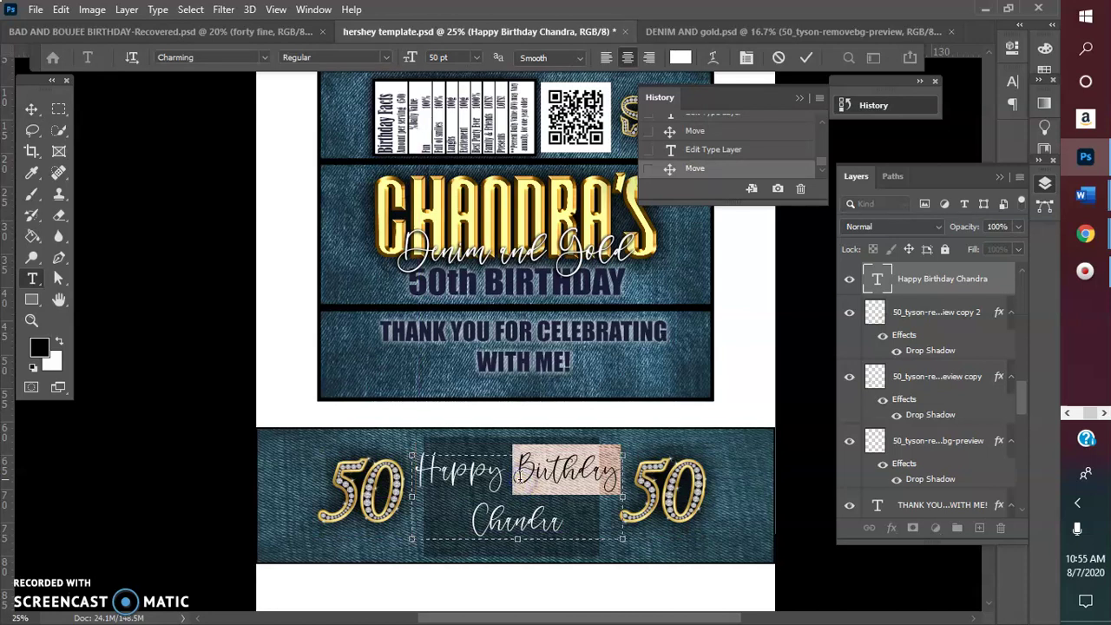
key("ctrl+a")
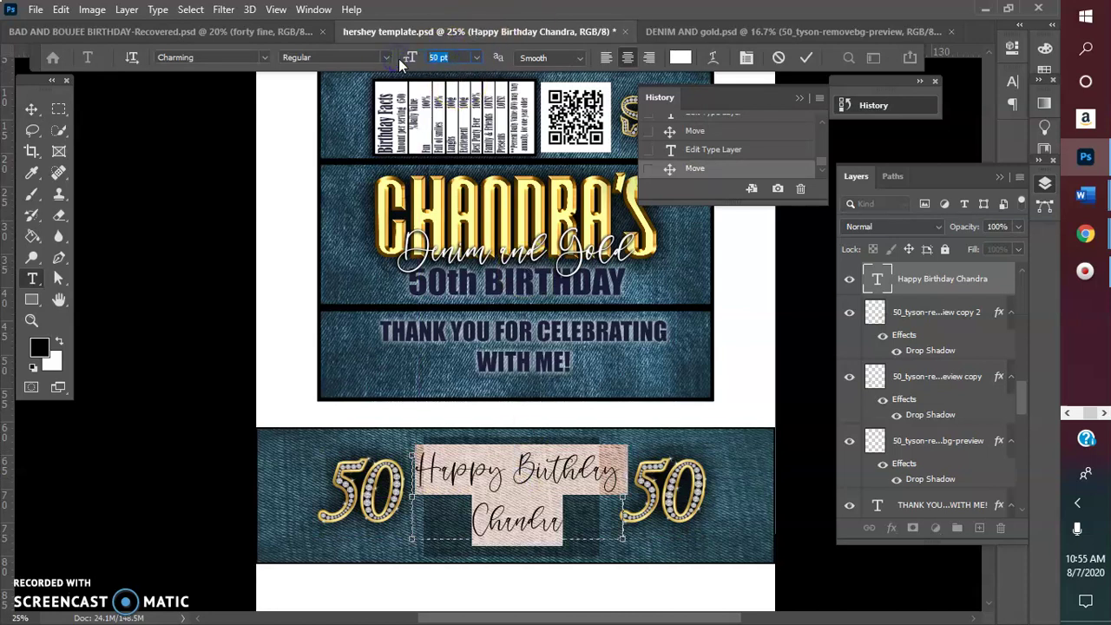
type("45")
key("Return")
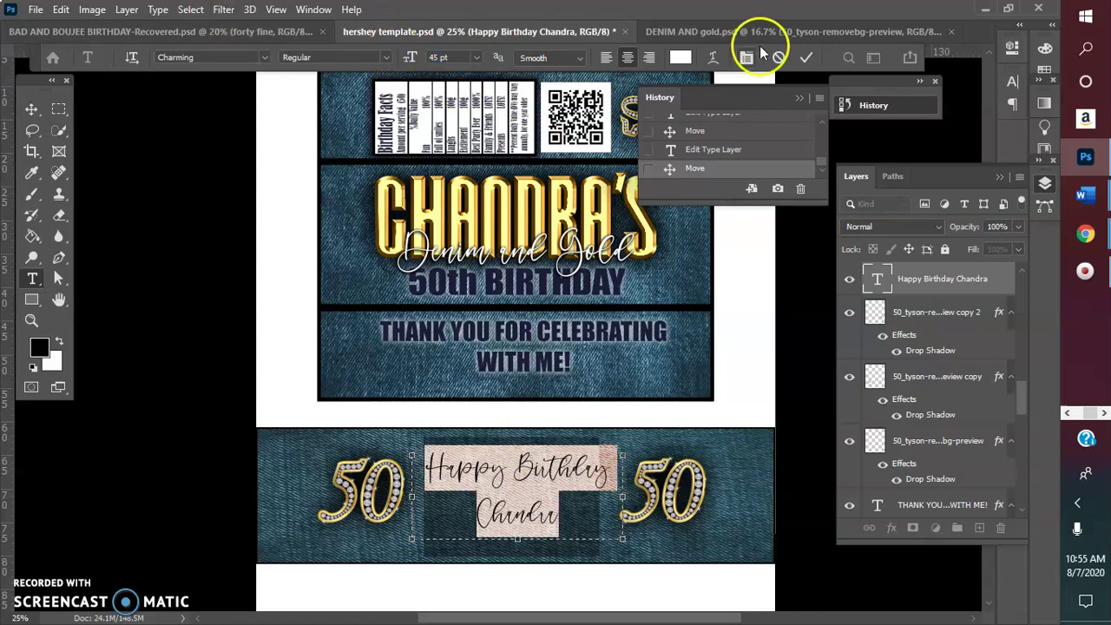
left_click(806, 57)
key("v")
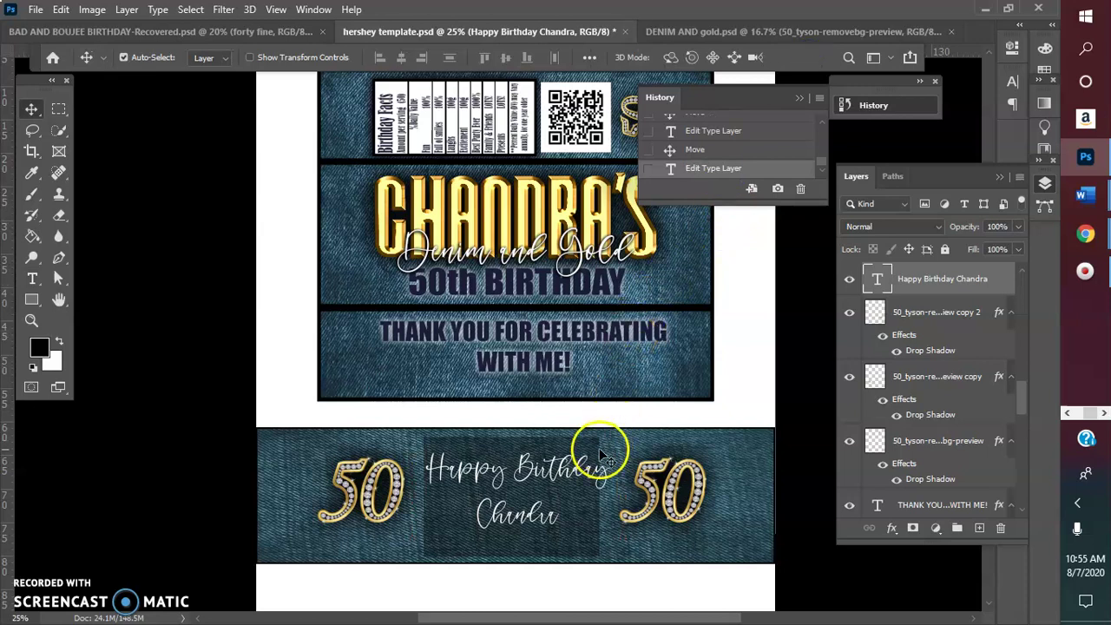
left_click_drag(519, 476, 518, 477)
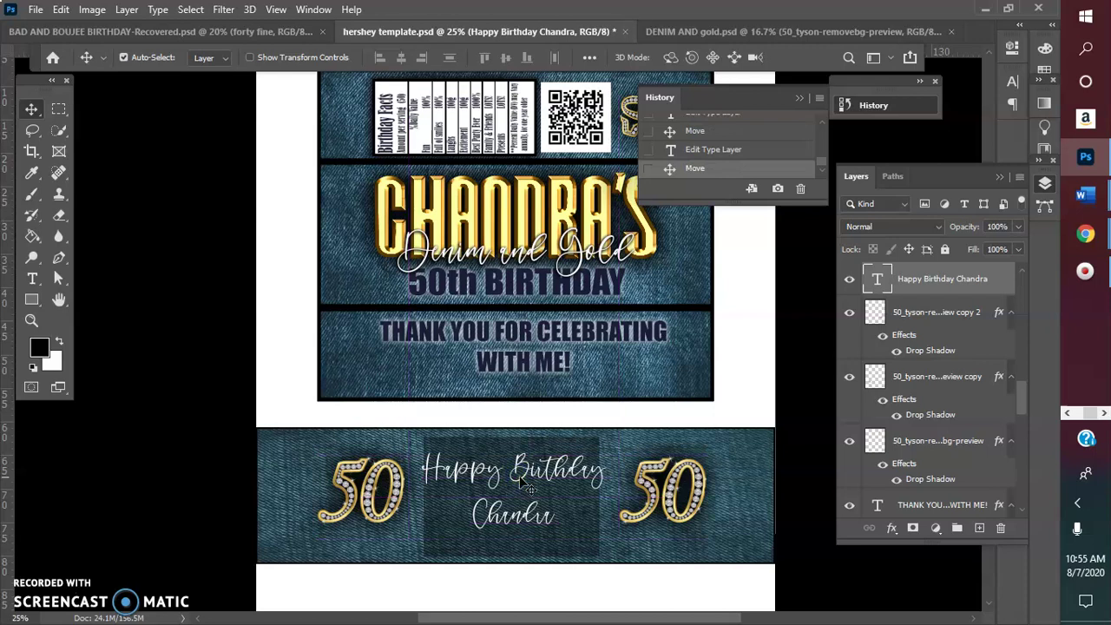
Stretch the greeting vertically to 2.06 in high with Free Transform, center it on the strip, and apply the transform.
left_click(340, 308)
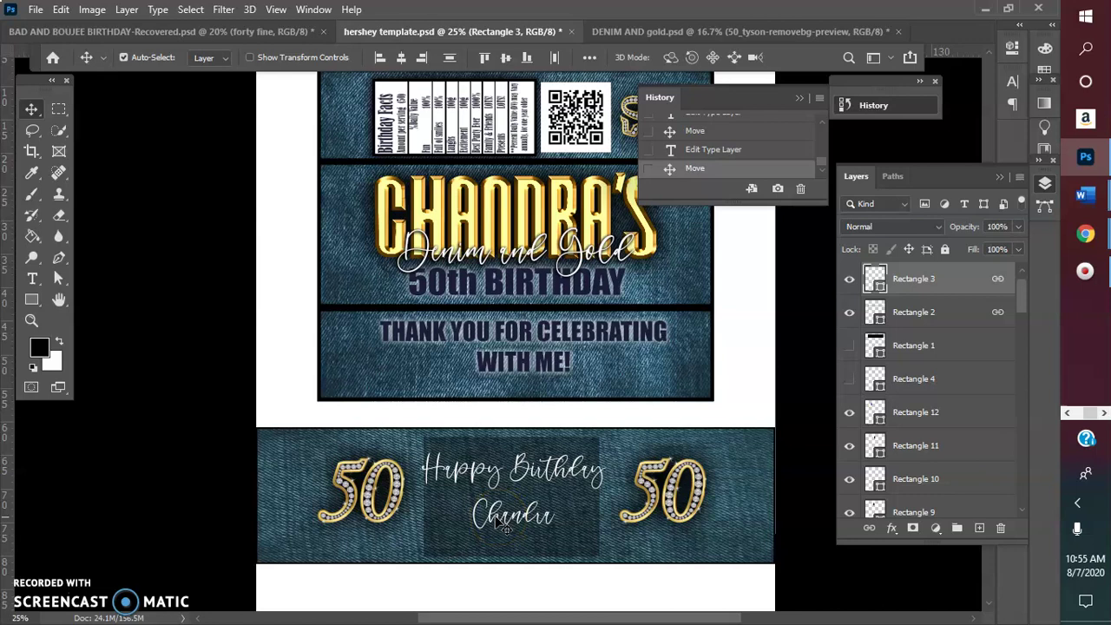
double_click(501, 521)
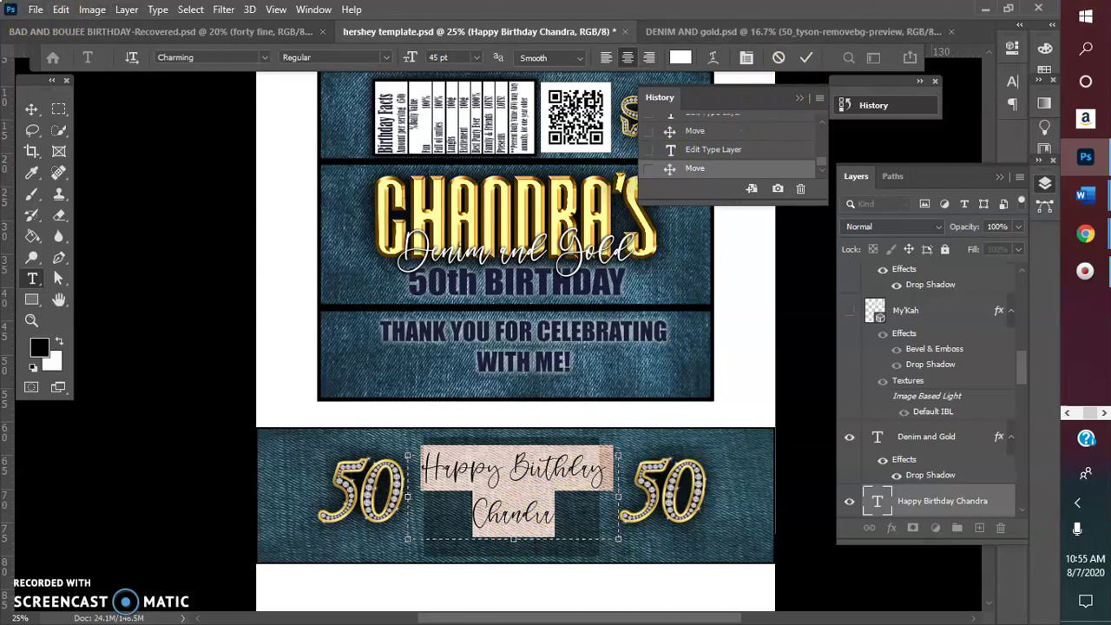
left_click(807, 57)
left_click(35, 9)
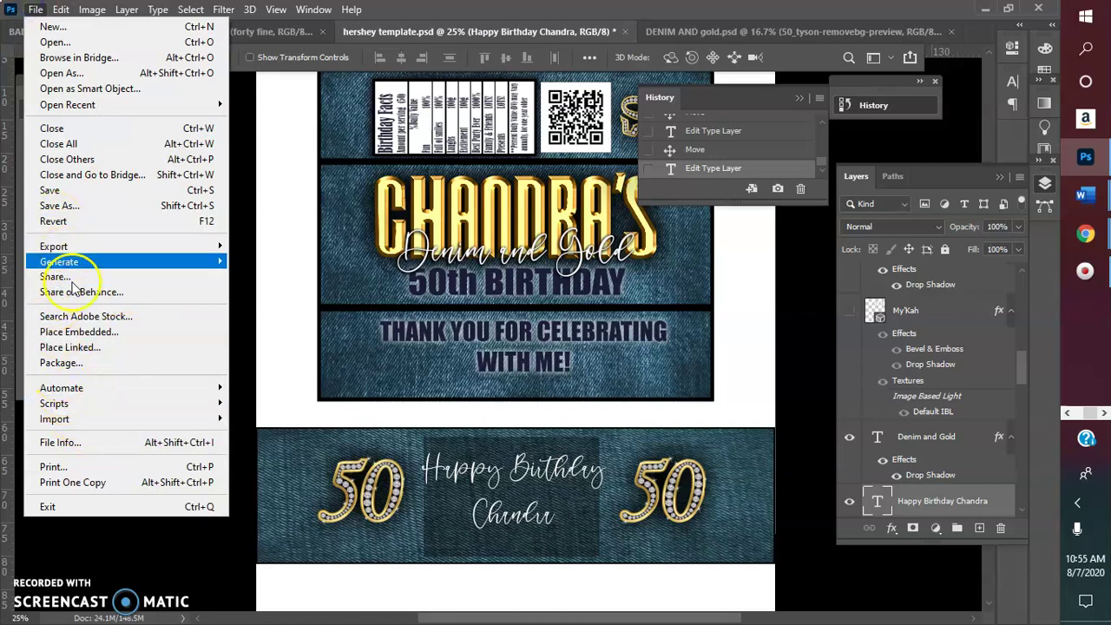
left_click(59, 10)
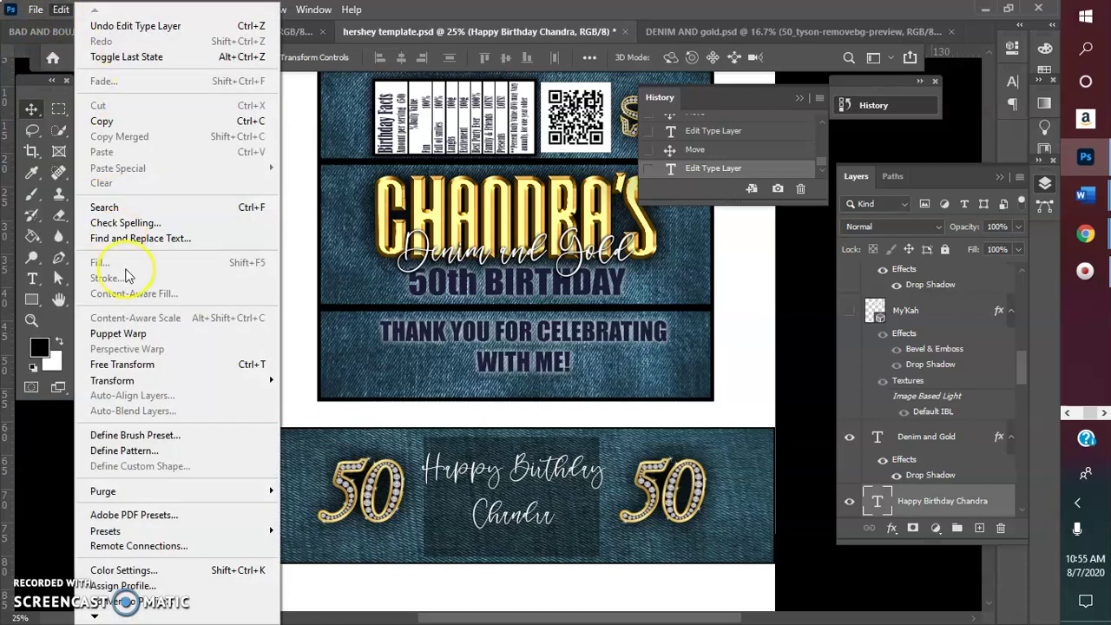
left_click(138, 365)
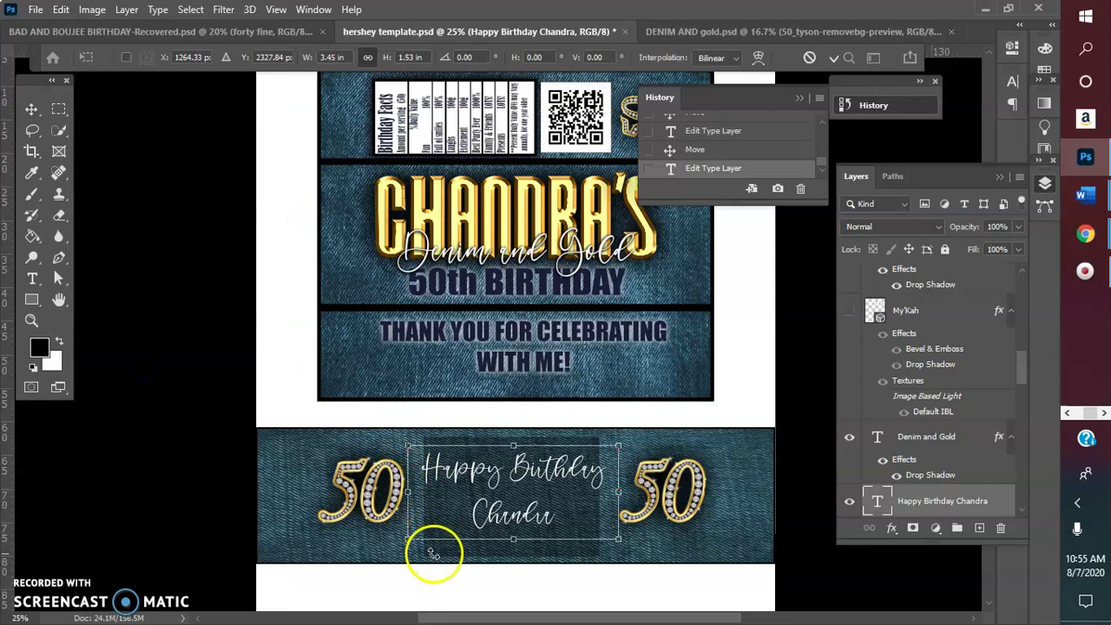
left_click_drag(514, 539, 507, 573)
left_click_drag(495, 483, 514, 490)
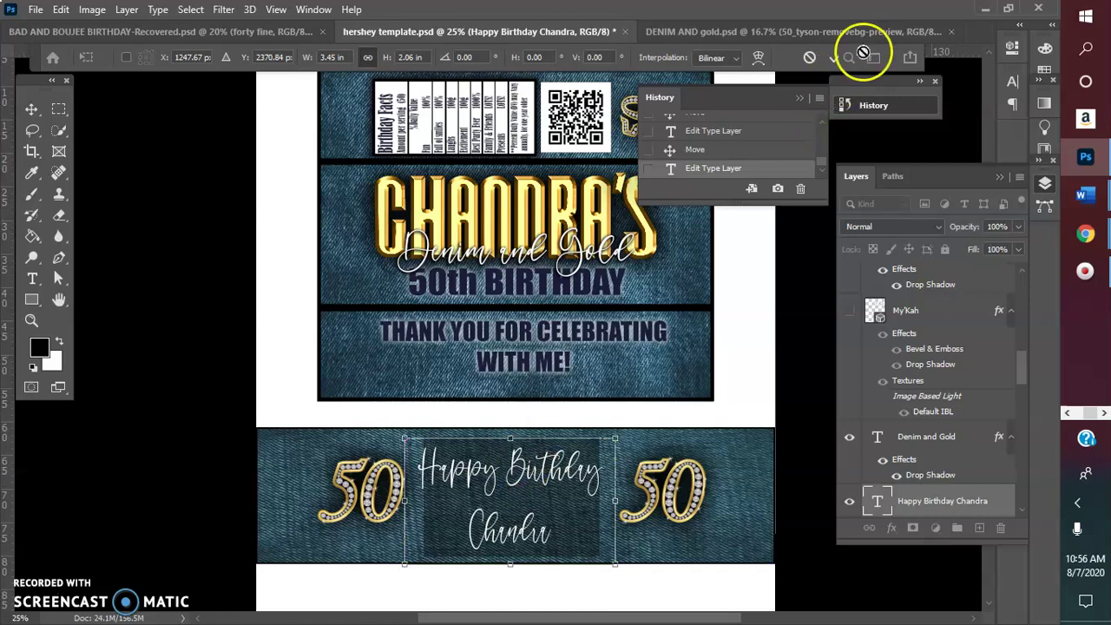
left_click(831, 58)
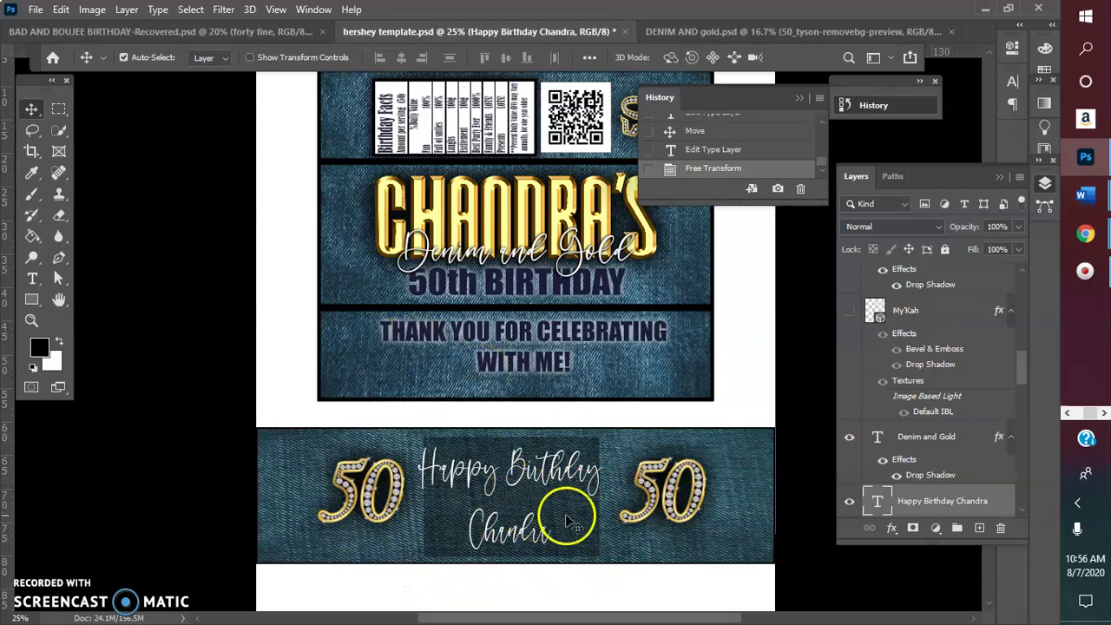
Add a Bevel & Emboss effect to the greeting's text layer.
left_click(892, 527)
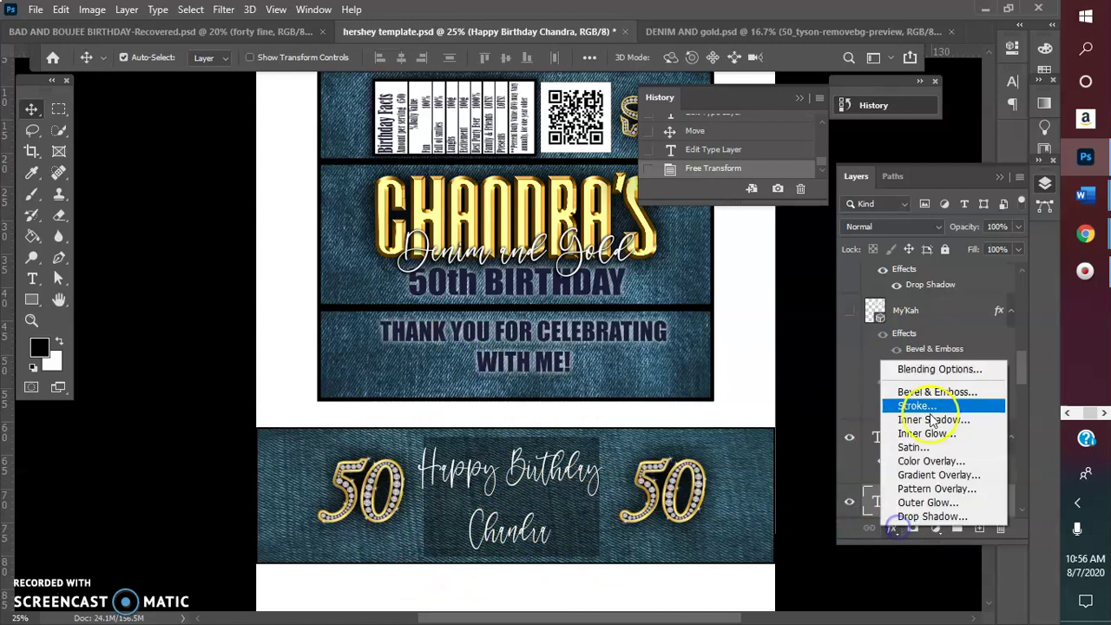
left_click(927, 391)
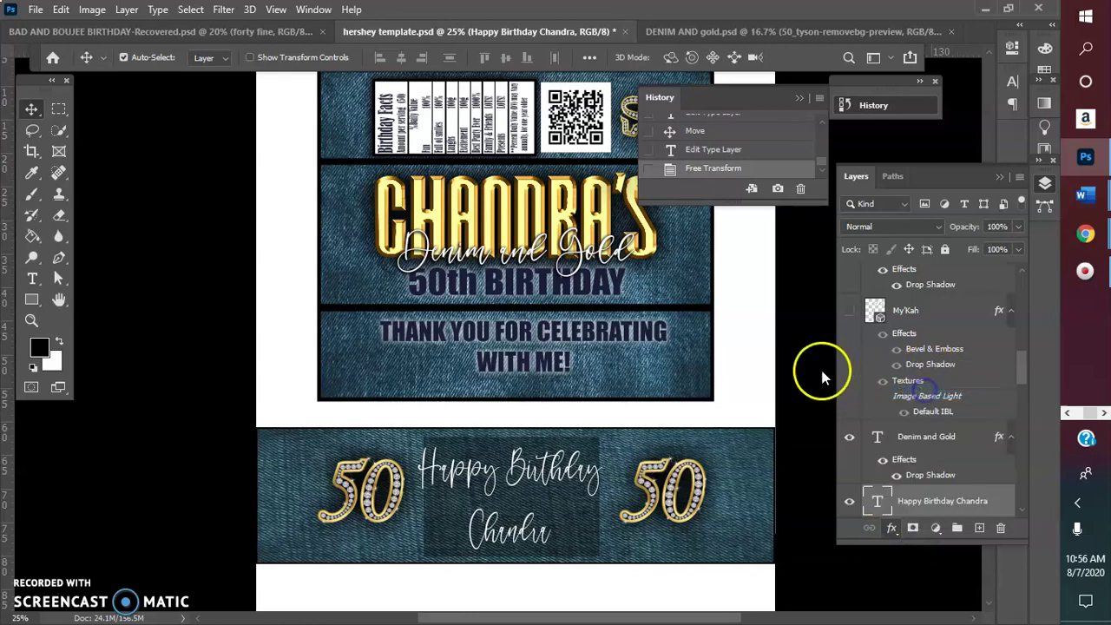
left_click_drag(583, 219, 579, 288)
left_click(602, 322)
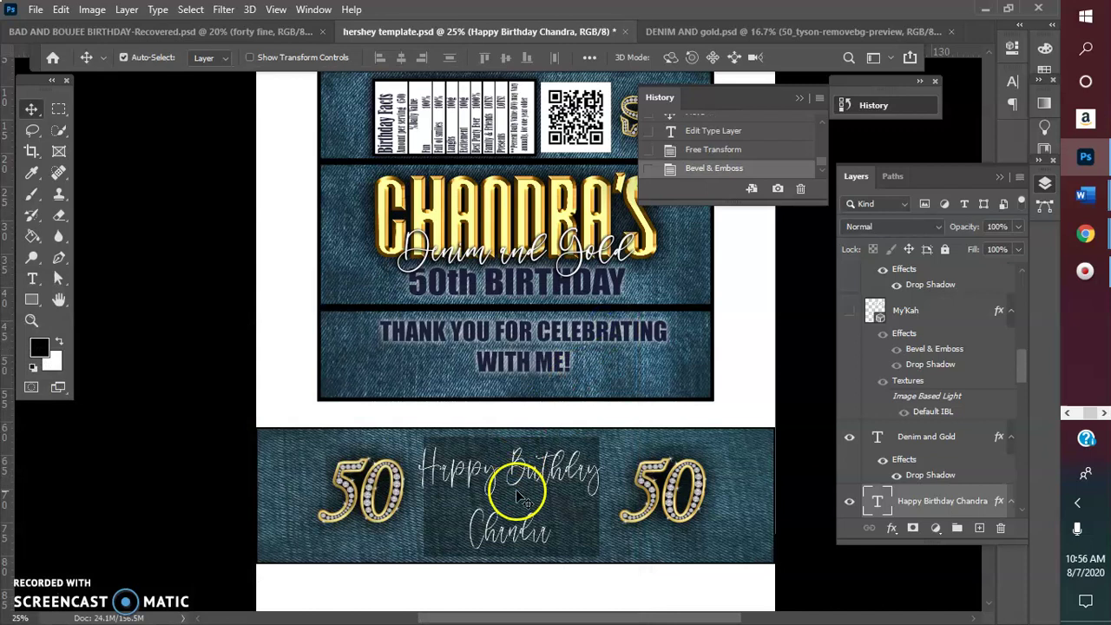
Add a drop shadow with 0 px distance to the greeting's text layer, with Bevel & Emboss switched off.
scroll(933, 508, "down", 2)
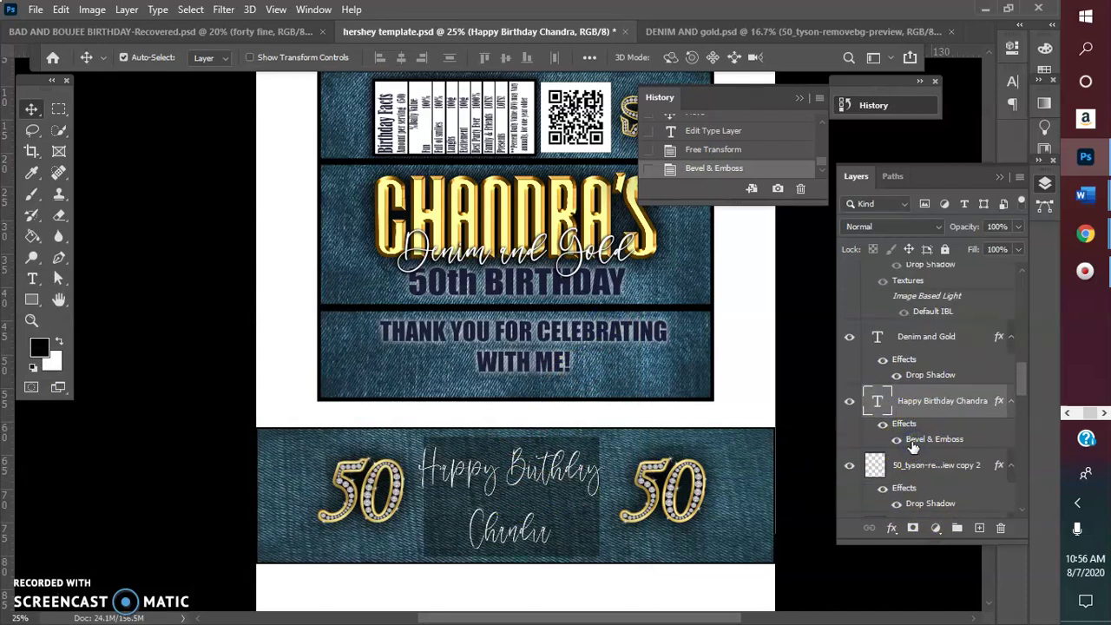
double_click(886, 427)
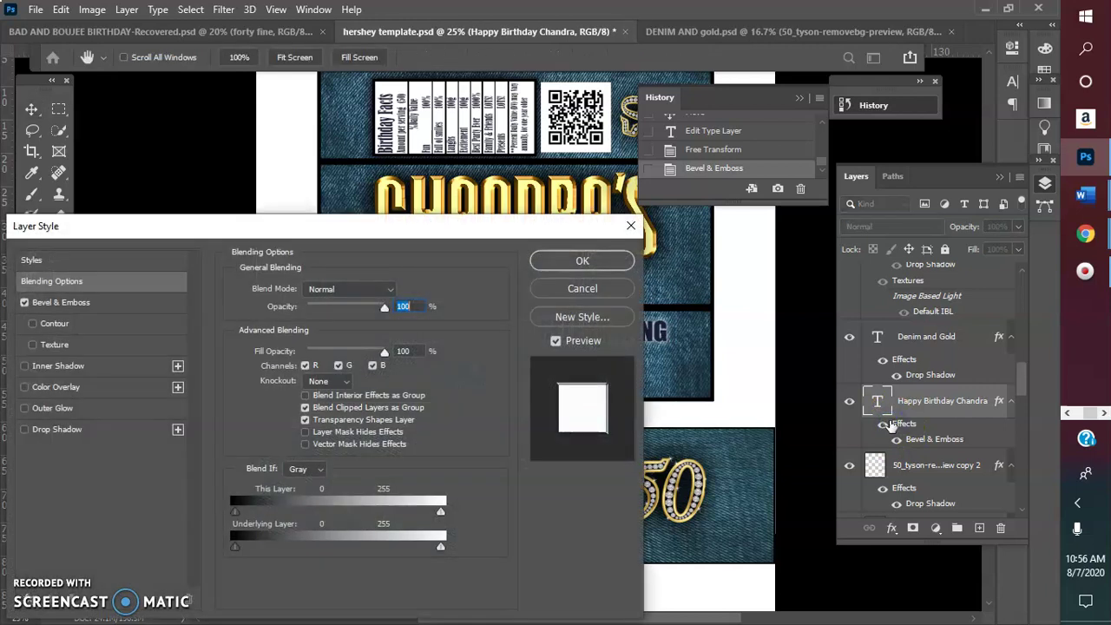
left_click(26, 429)
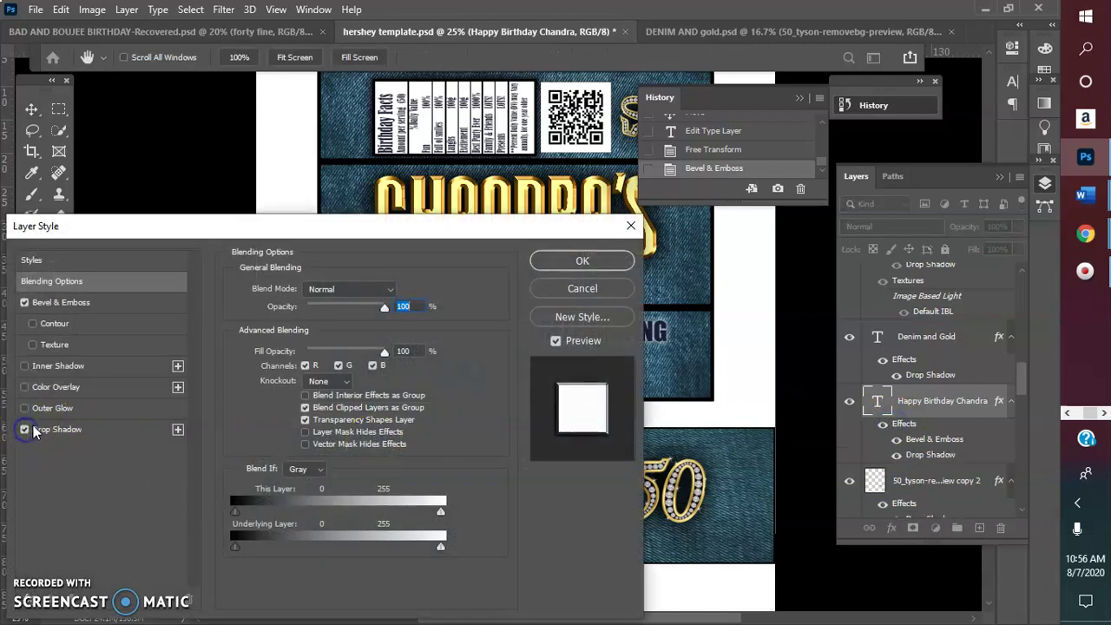
left_click_drag(409, 244, 546, 14)
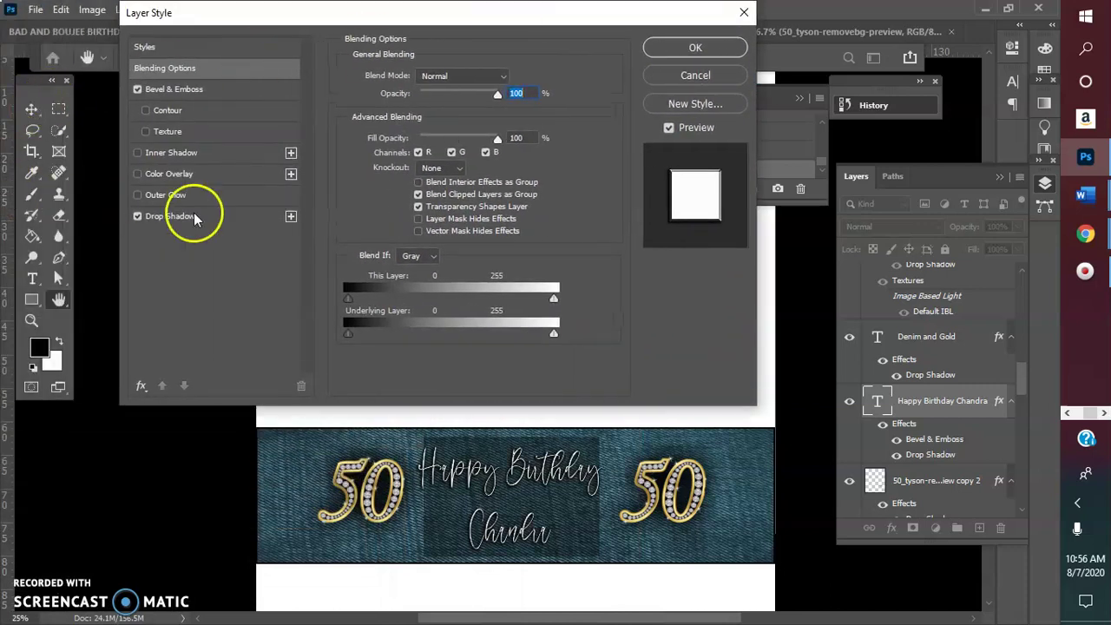
left_click(137, 89)
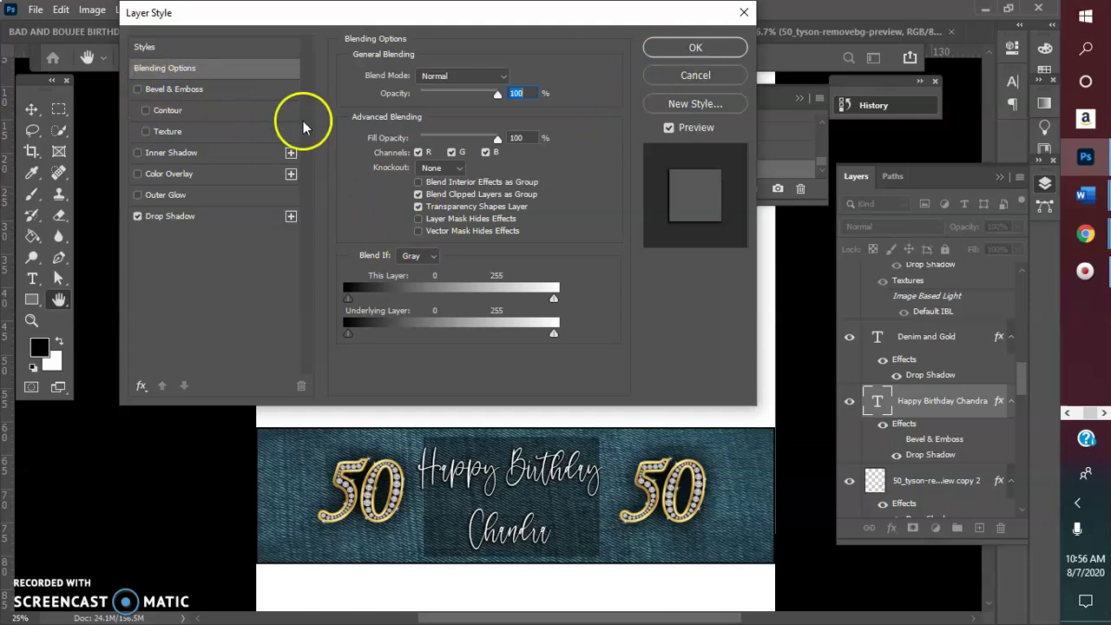
left_click(192, 217)
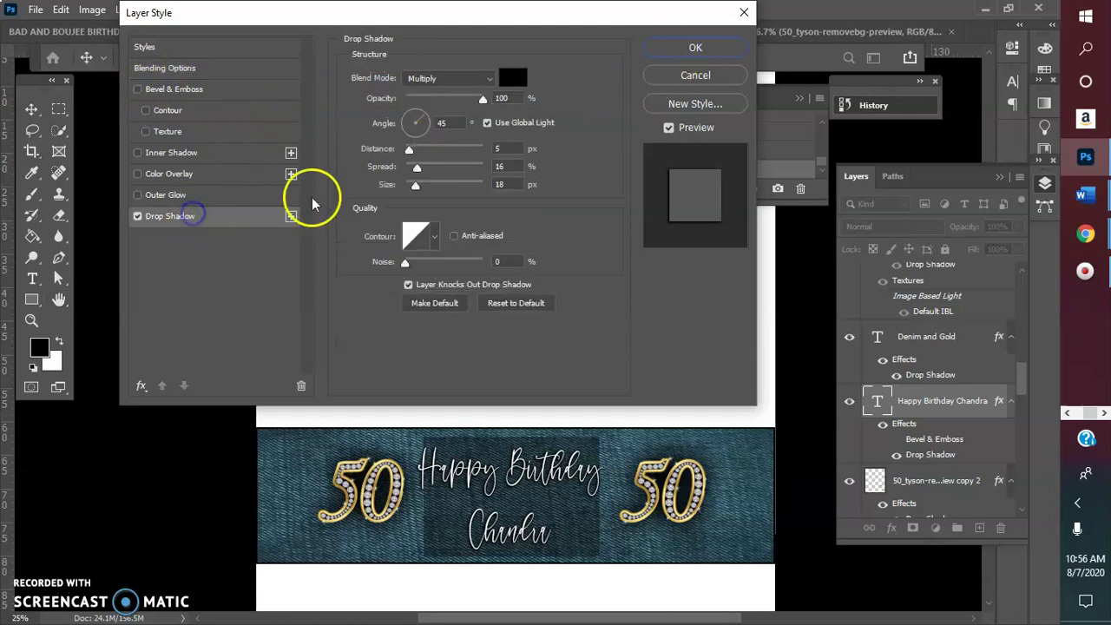
left_click_drag(408, 150, 405, 153)
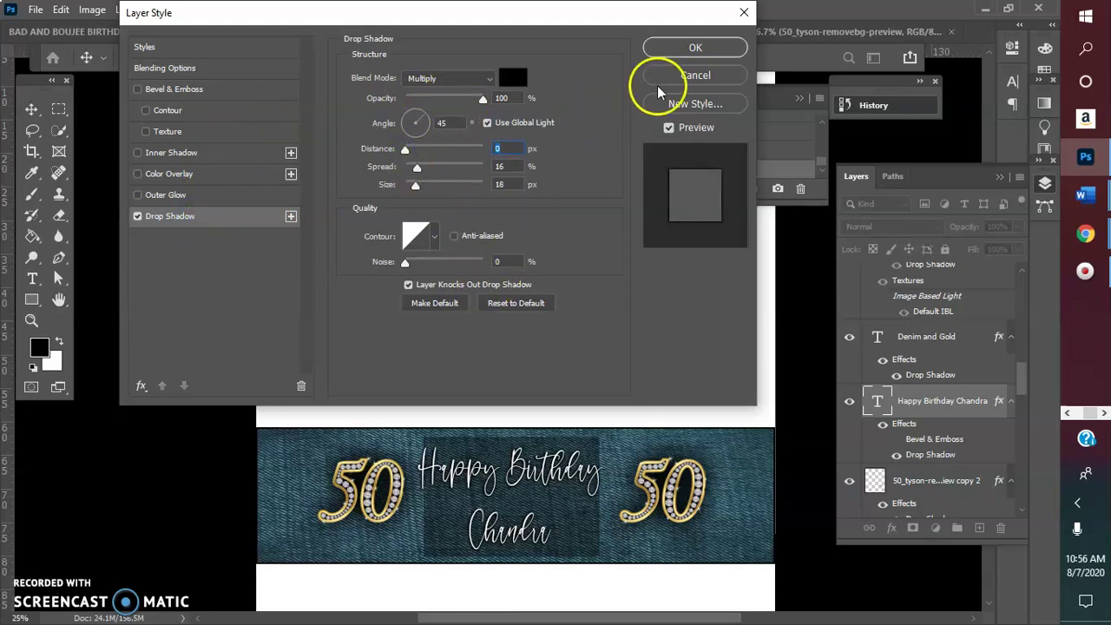
Turn the greeting's Bevel & Emboss back on, set its size to 1 px, and apply the layer style.
left_click(138, 91)
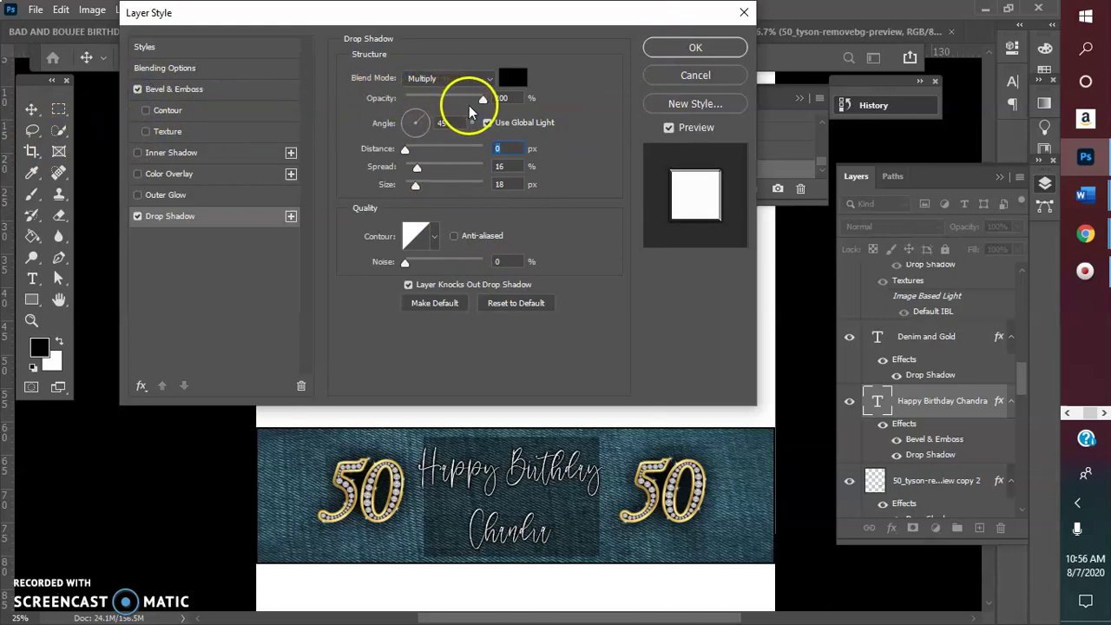
left_click(226, 91)
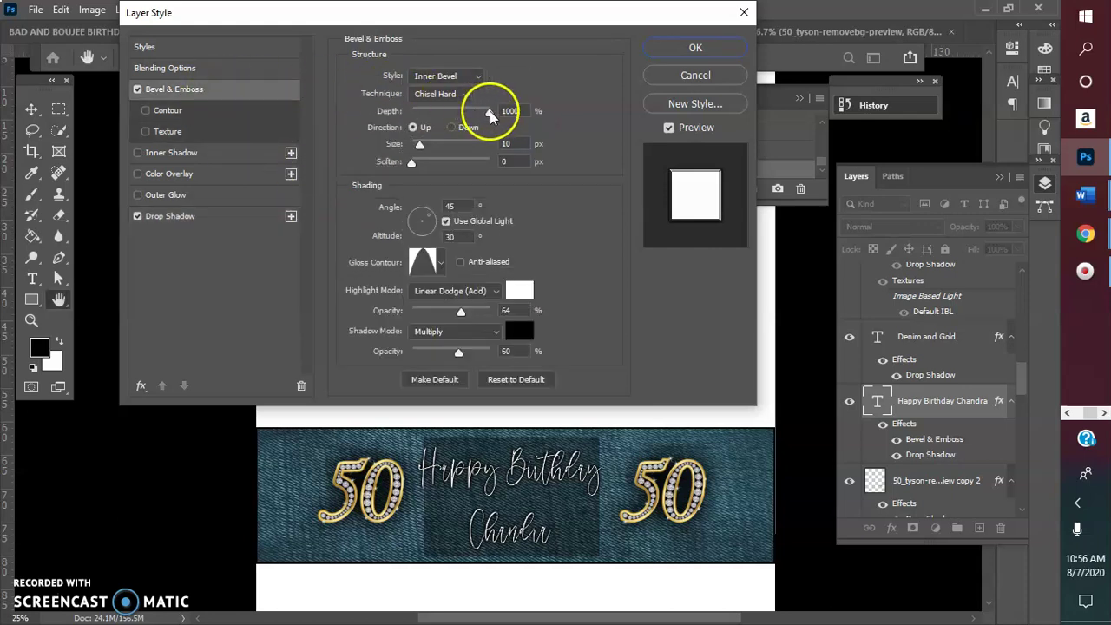
left_click_drag(490, 110, 478, 114)
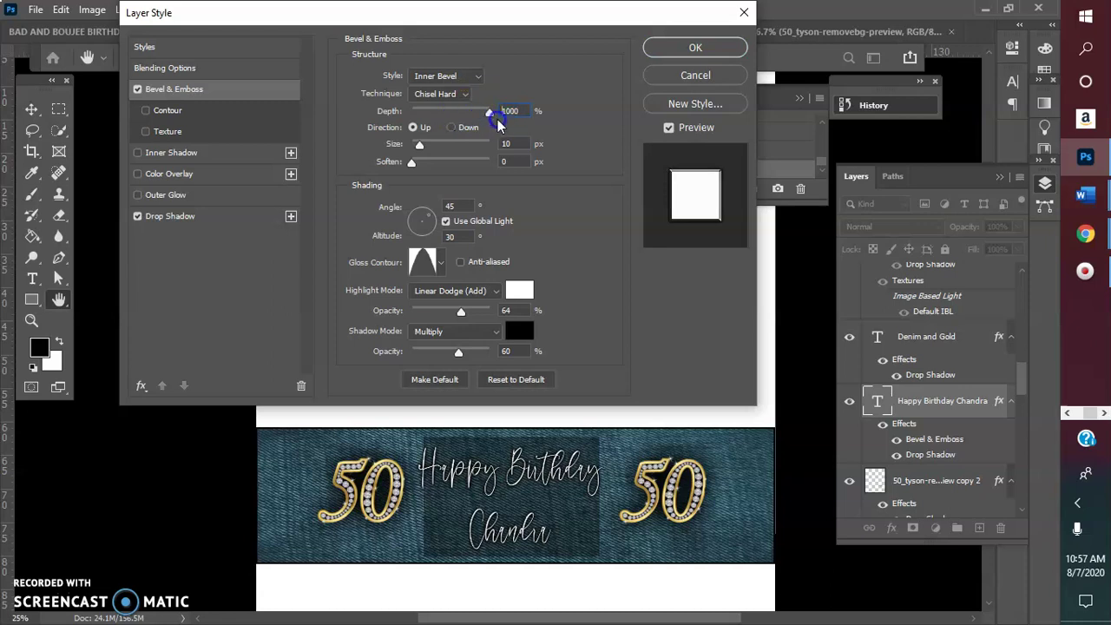
left_click_drag(421, 148, 415, 148)
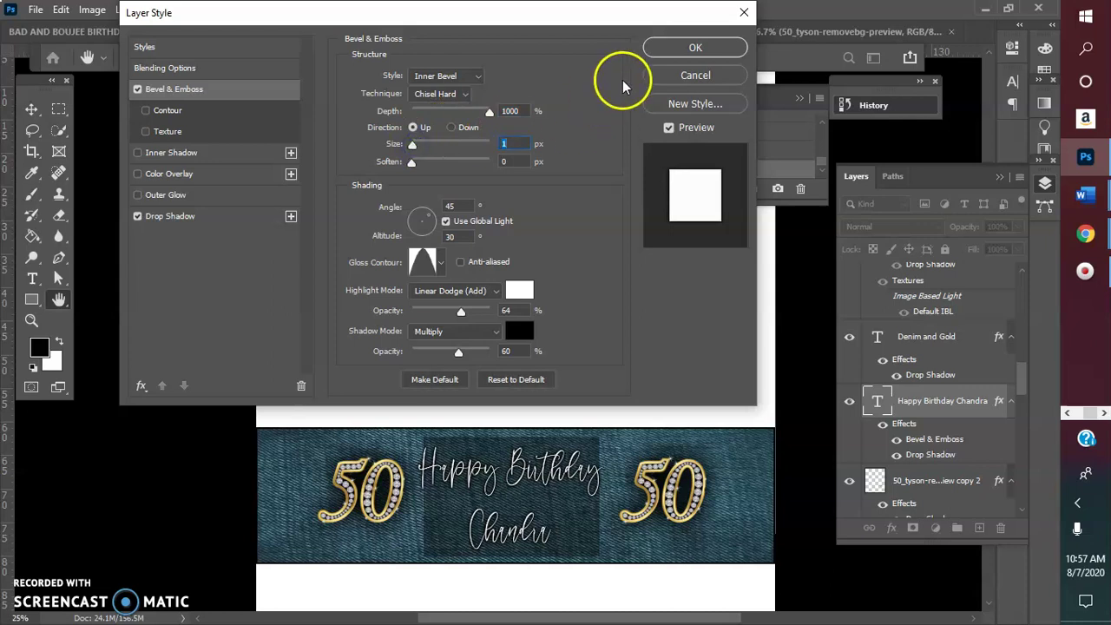
left_click(649, 52)
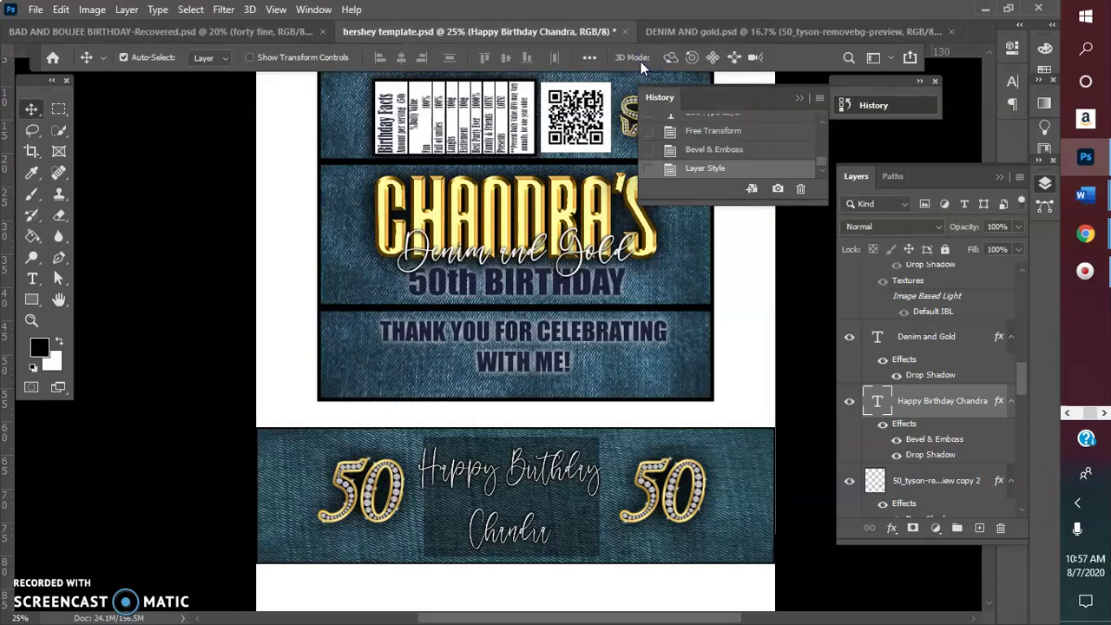
Hide the dark rectangle layer behind the greeting.
left_click(806, 613)
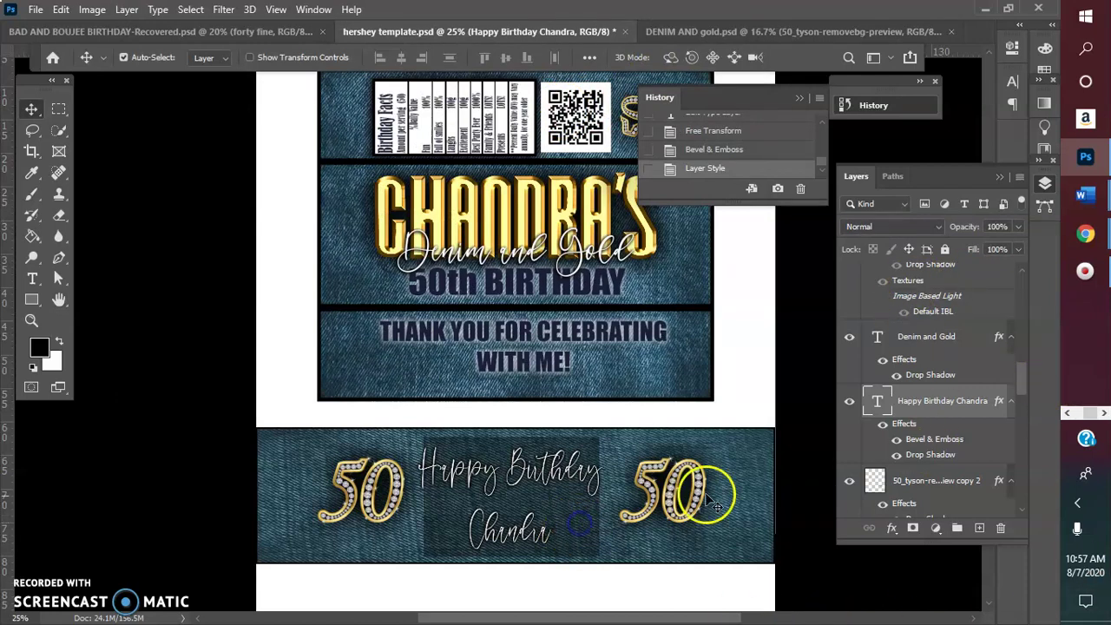
left_click(894, 416, "ctrl")
scroll(921, 434, "down", 3)
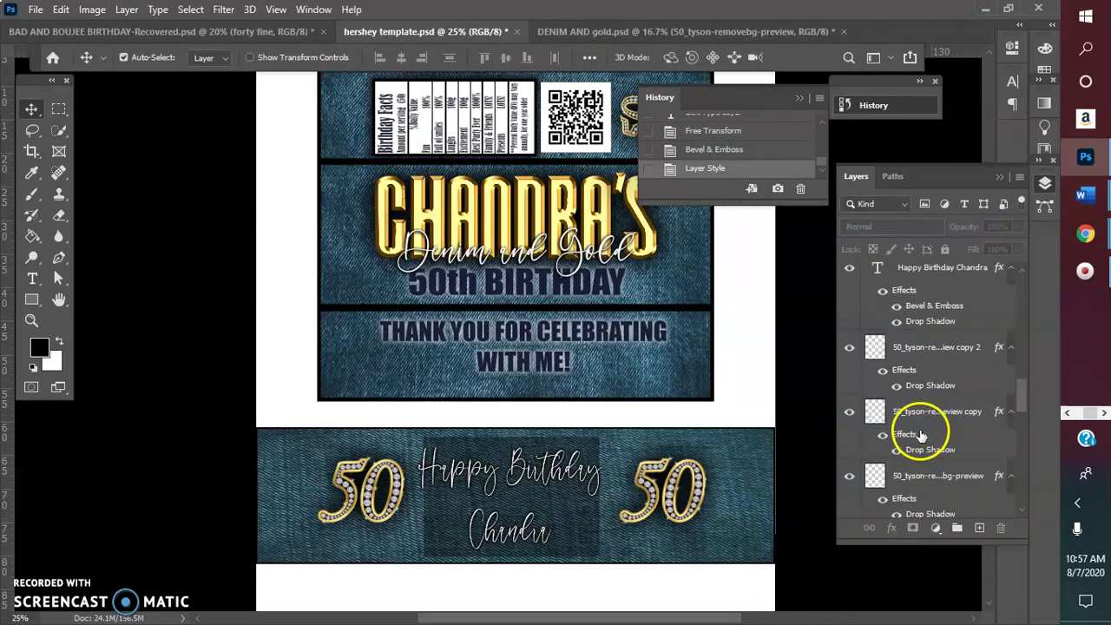
left_click(591, 505)
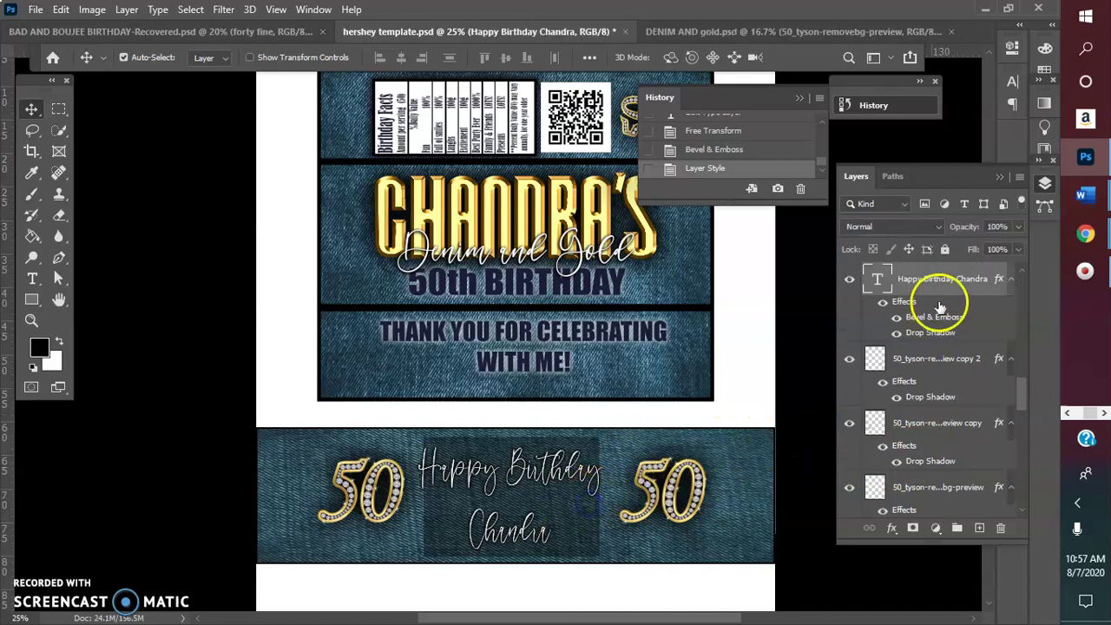
left_click(575, 439)
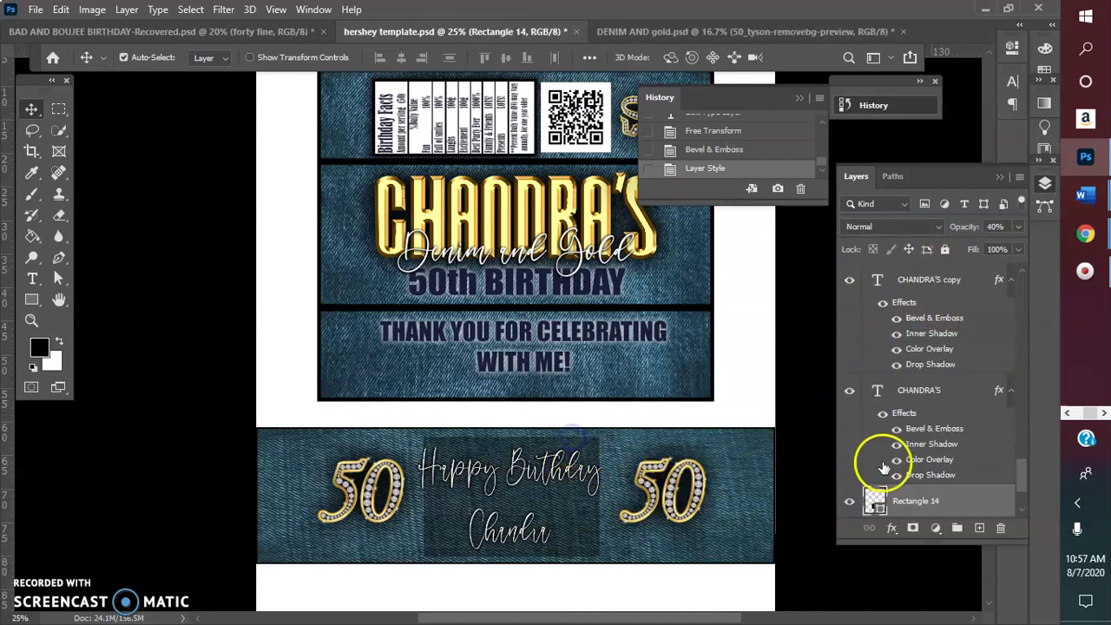
left_click(850, 501)
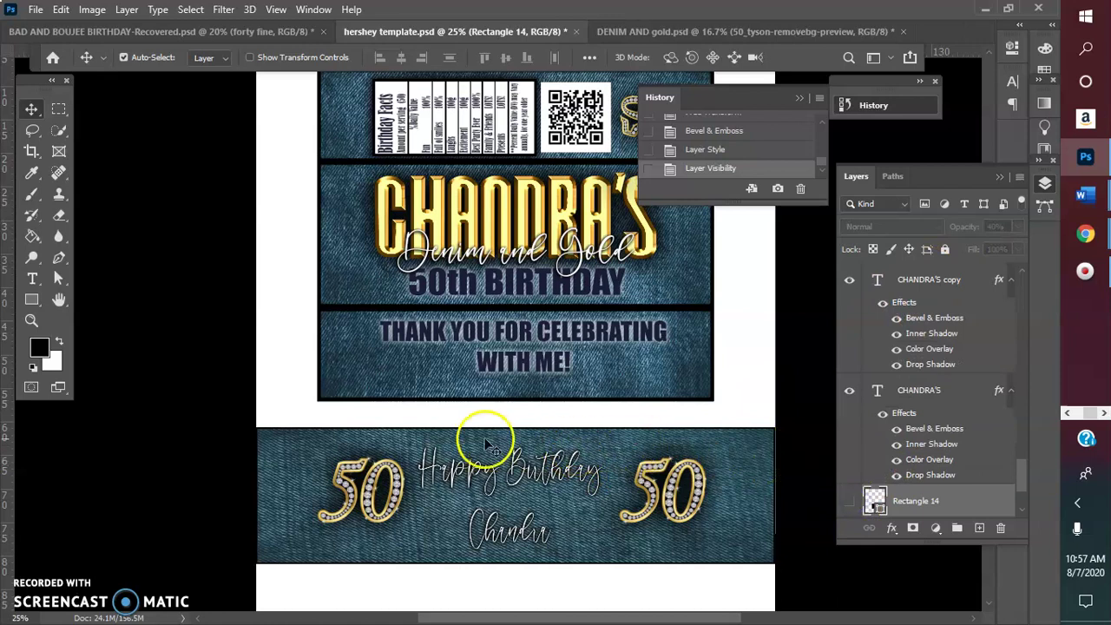
Nudge the greeting slightly right and recolor its text dark navy 1a1d38, sampled from the 50th BIRTHDAY lettering.
left_click_drag(526, 473, 531, 478)
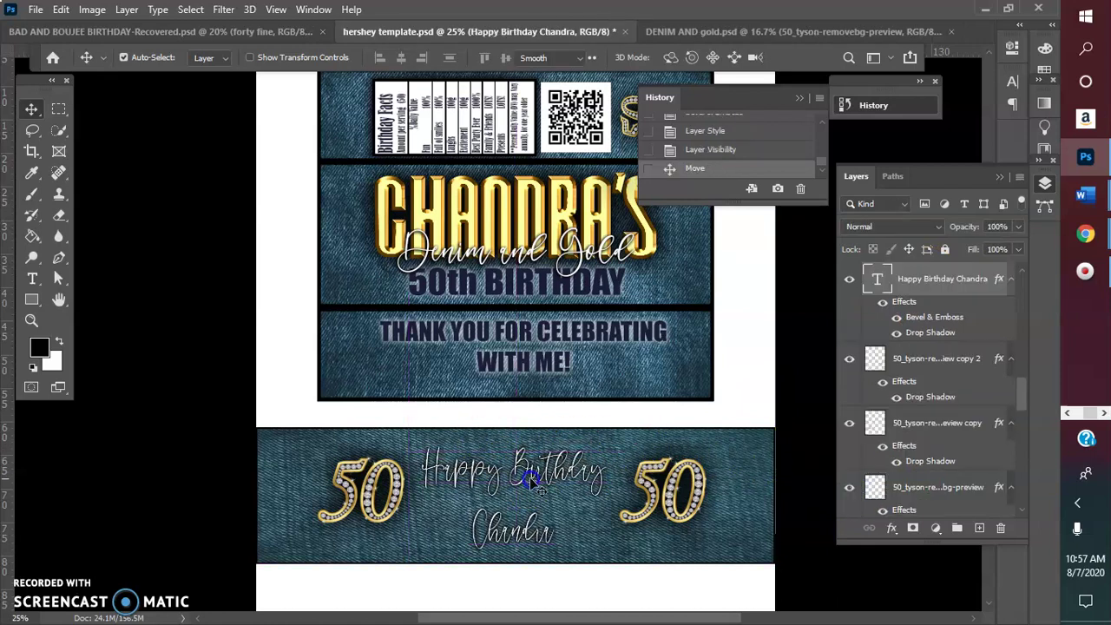
double_click(529, 478)
left_click(679, 57)
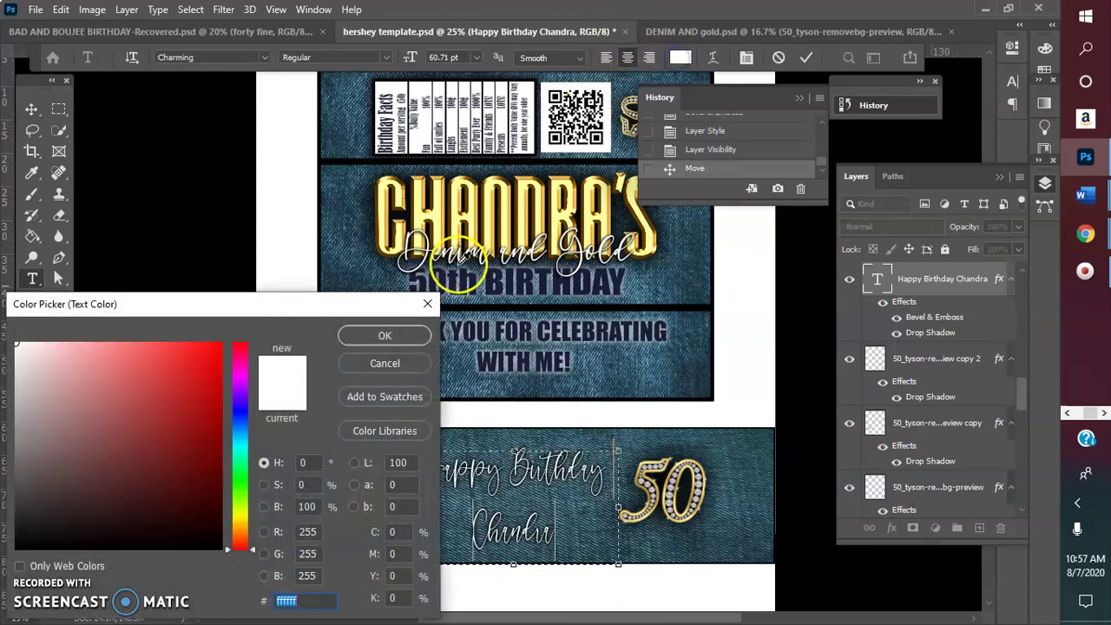
left_click(491, 279)
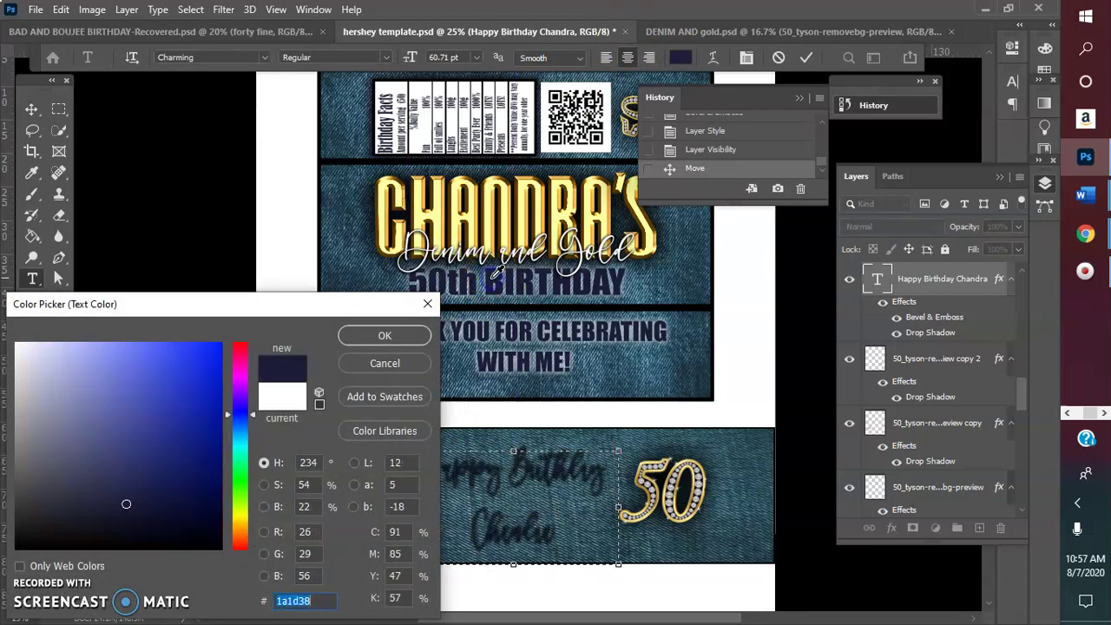
left_click(384, 336)
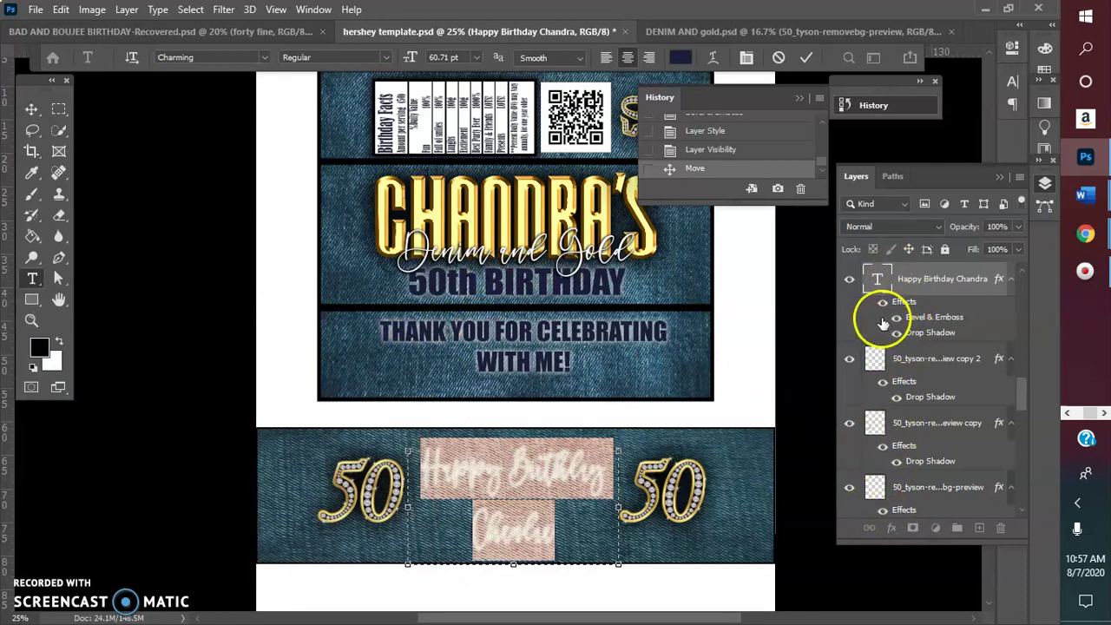
left_click(924, 286)
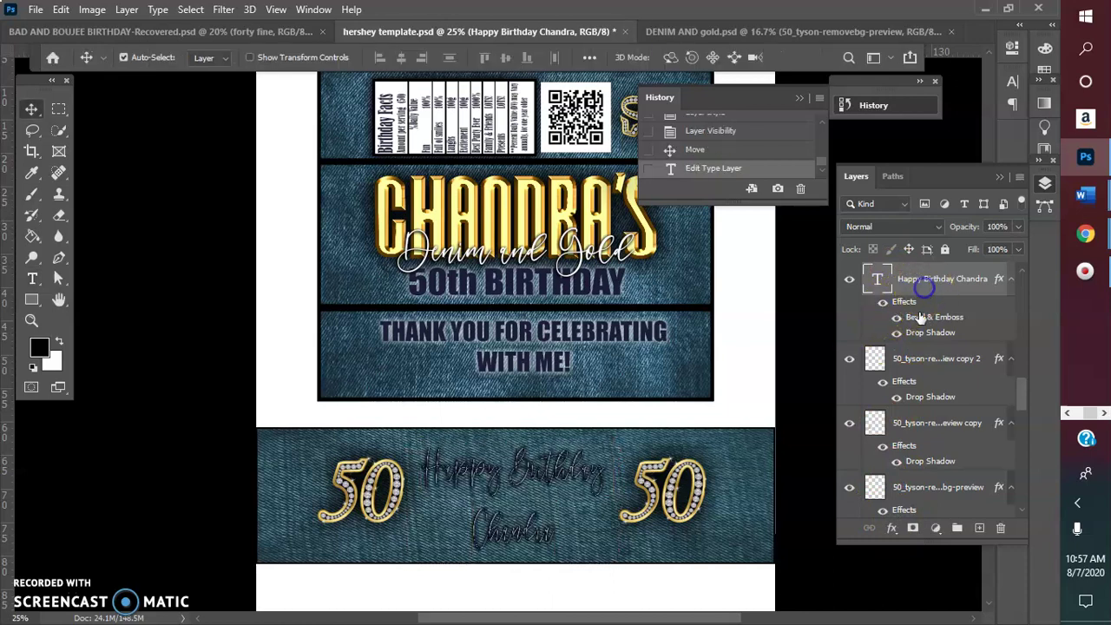
left_click(920, 301)
double_click(914, 303)
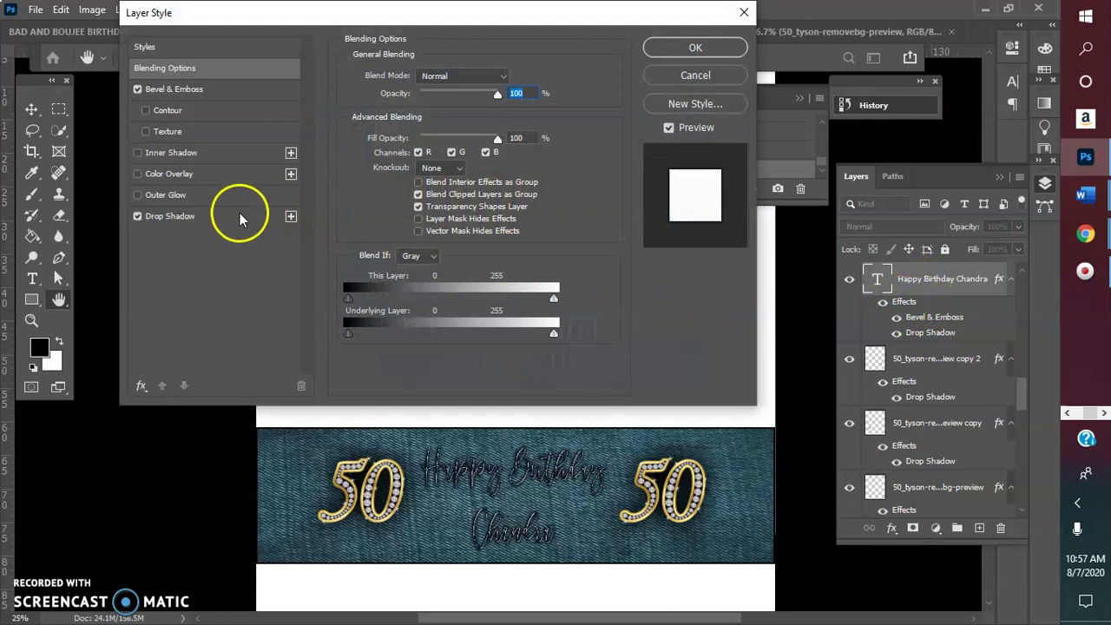
left_click(137, 195)
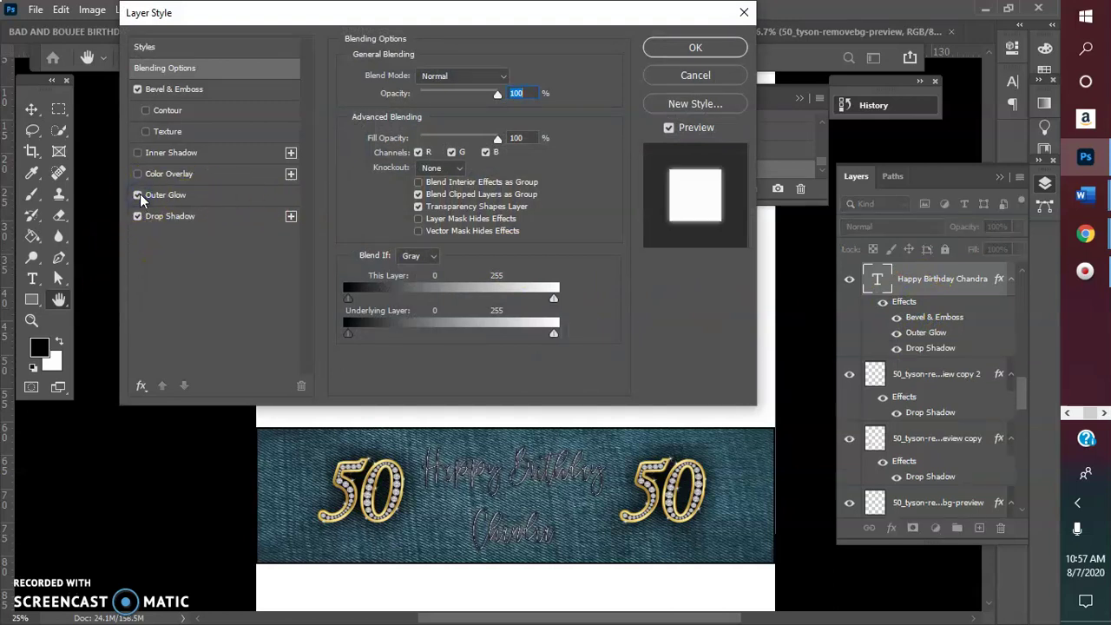
left_click(138, 196)
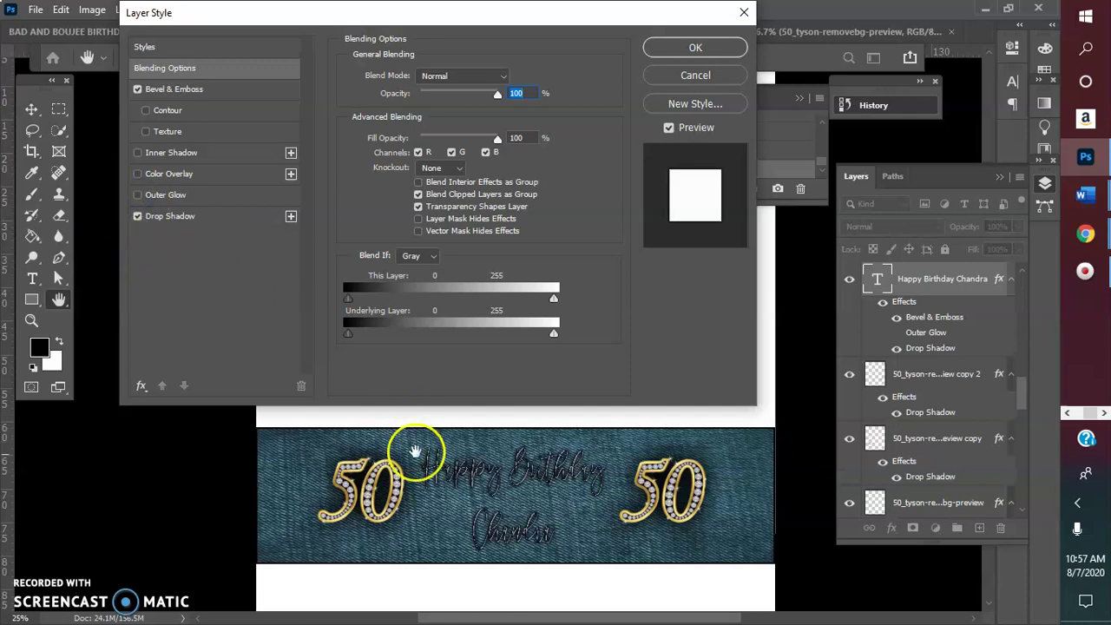
left_click(138, 216)
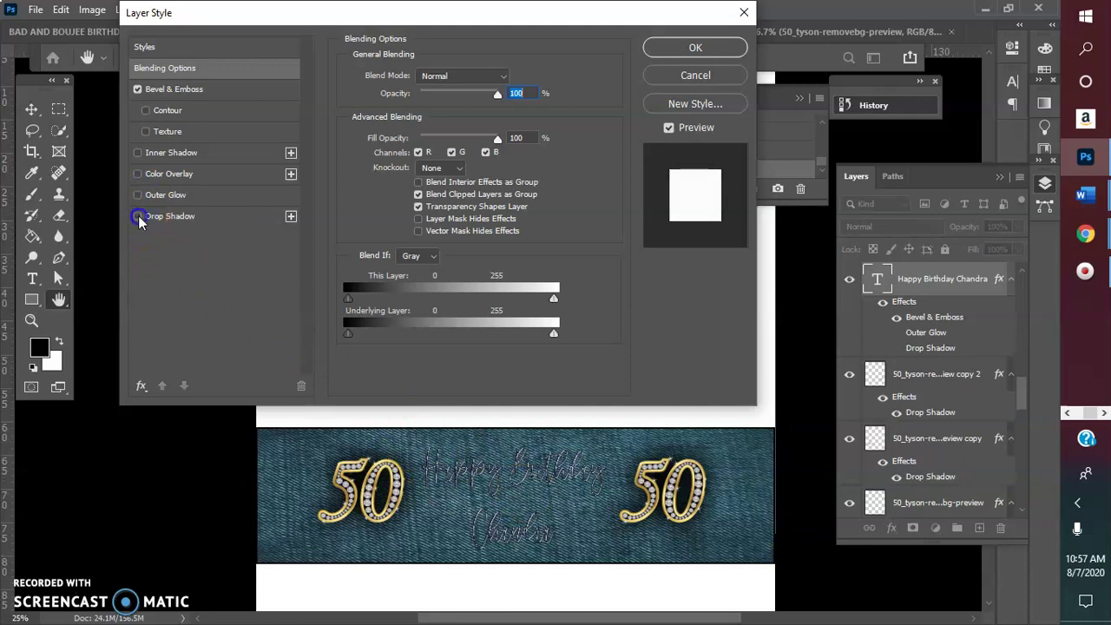
left_click(138, 217)
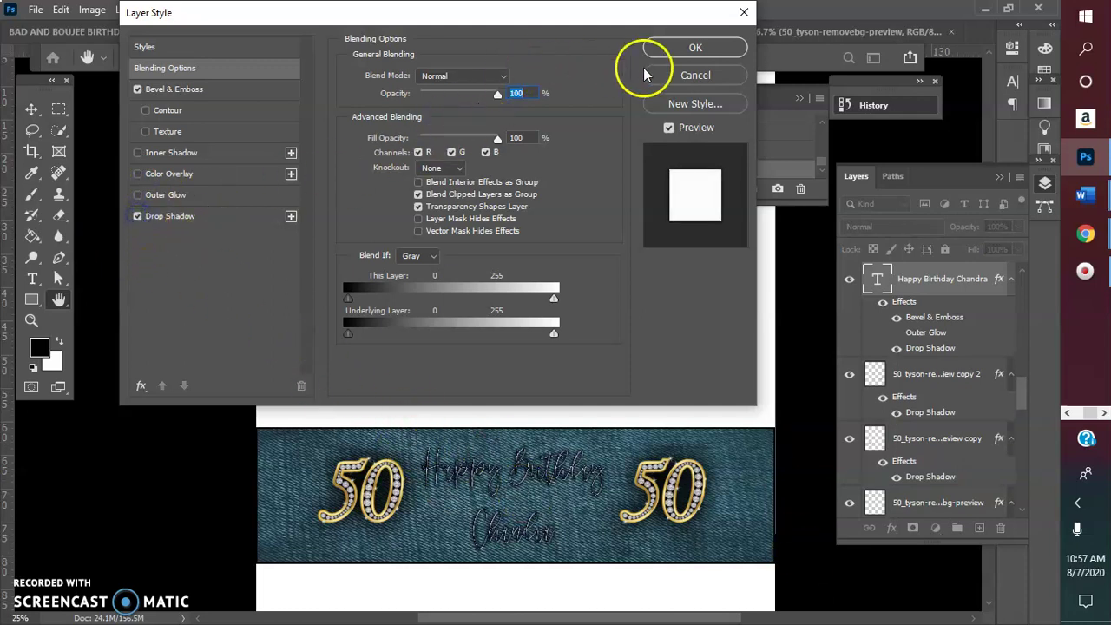
left_click(682, 78)
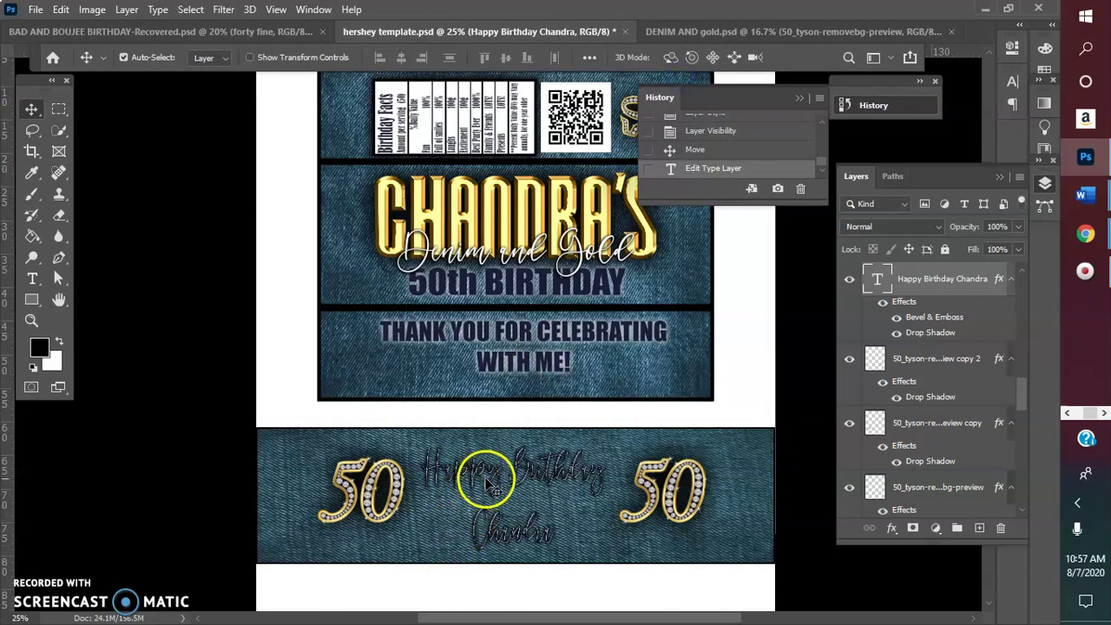
Change the greeting's font to Magnolia Sky at 36 pt, widening its text box, and commit the text edit.
double_click(486, 482)
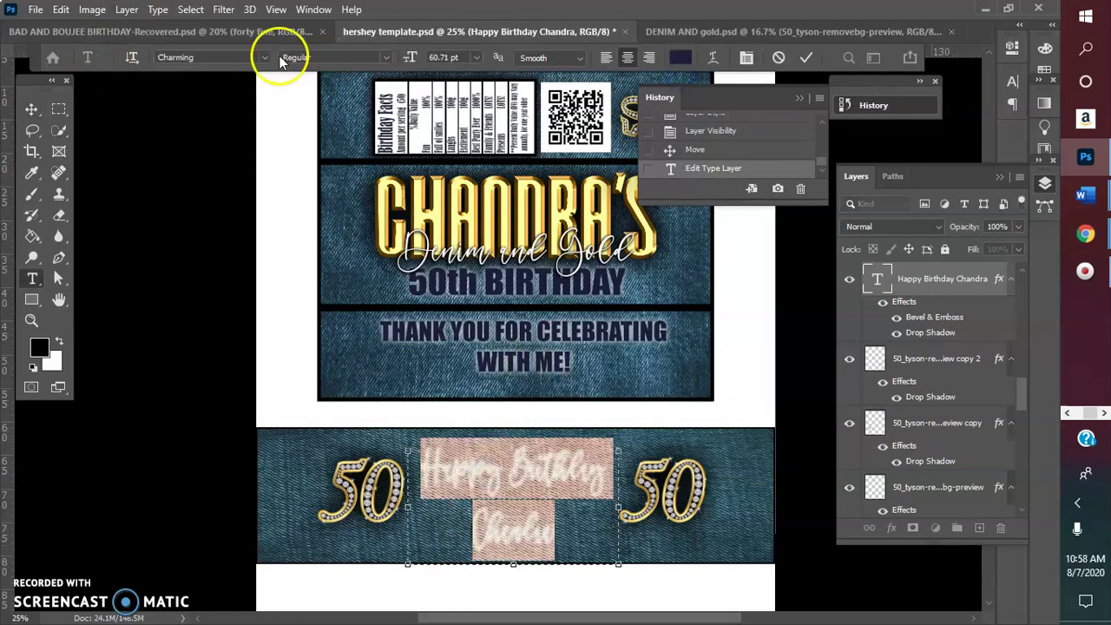
left_click(266, 58)
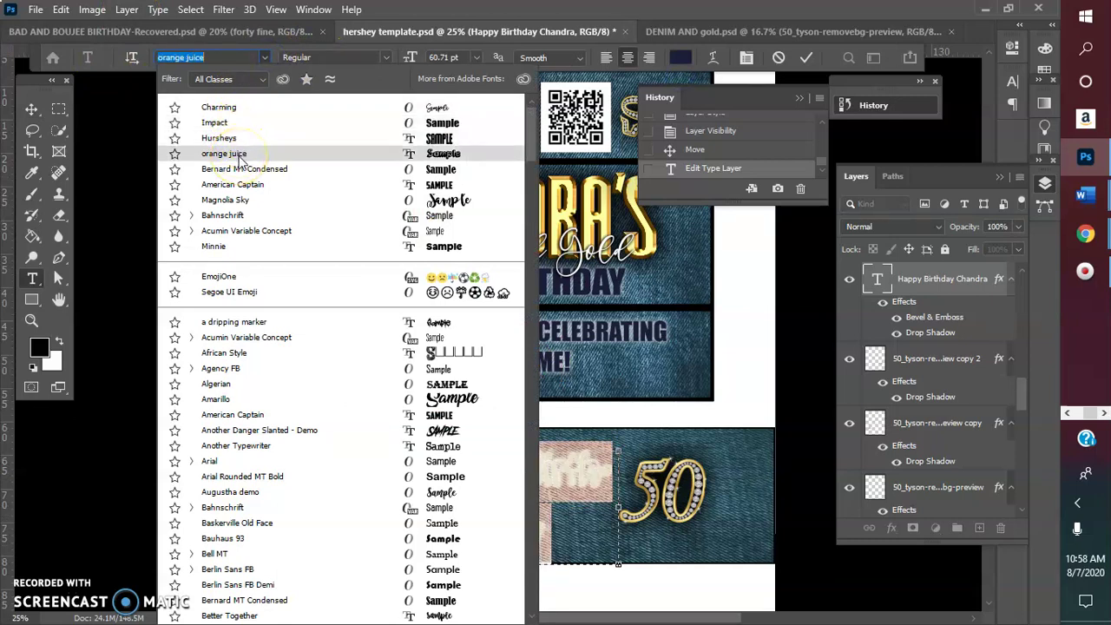
left_click(254, 199)
left_click_drag(407, 506, 374, 504)
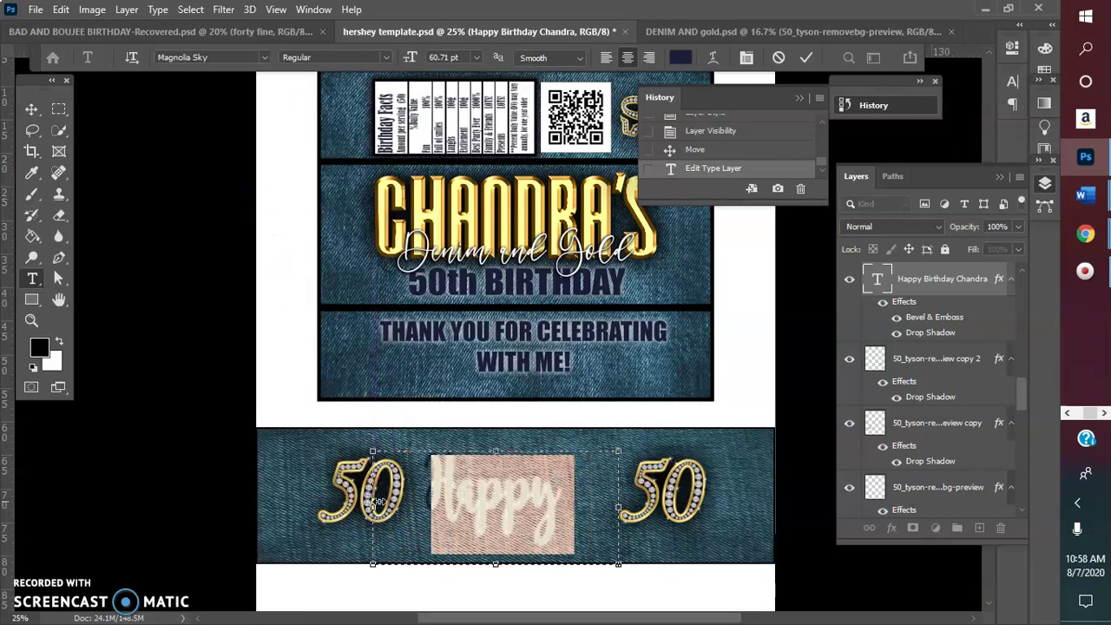
left_click(396, 59)
left_click(475, 57)
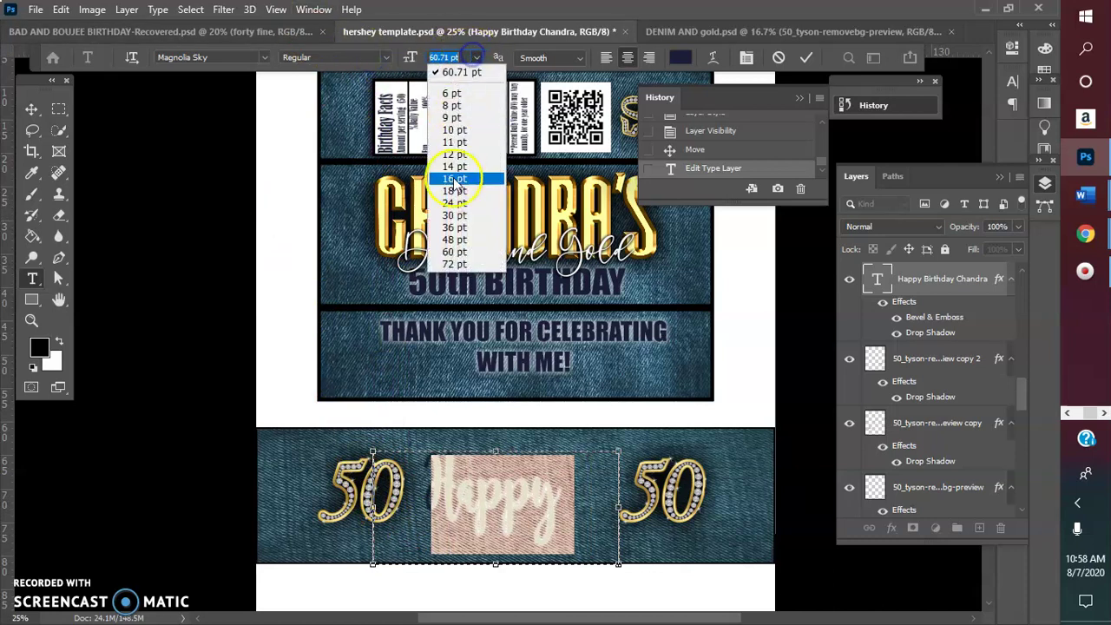
left_click(452, 227)
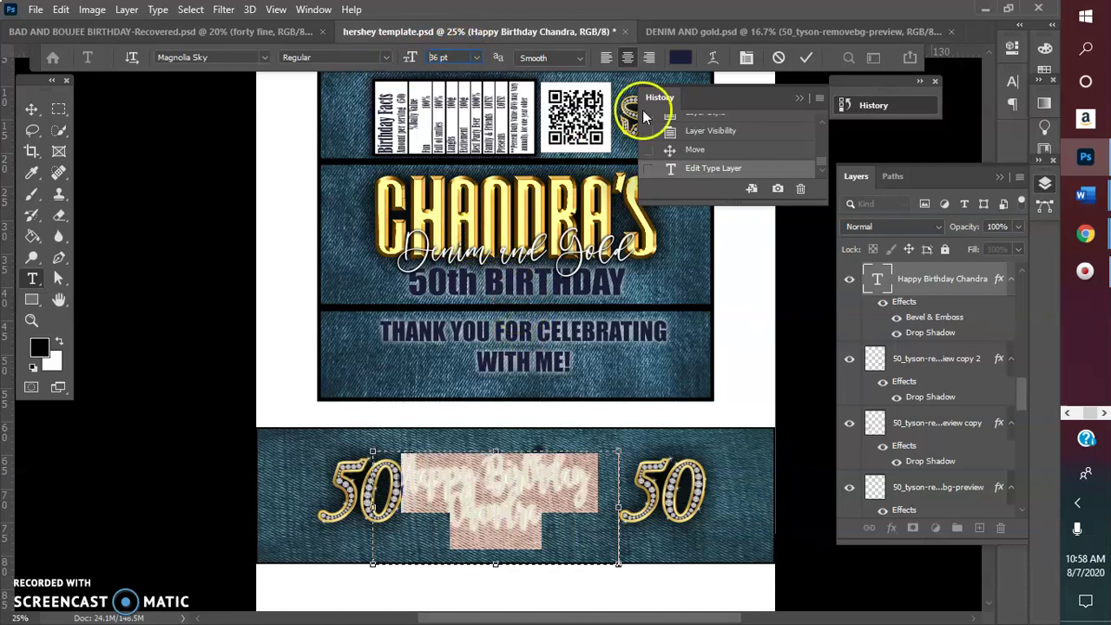
left_click(805, 58)
Move the greeting slightly right and down between the two 50 graphics and hide all of its layer effects.
key("v")
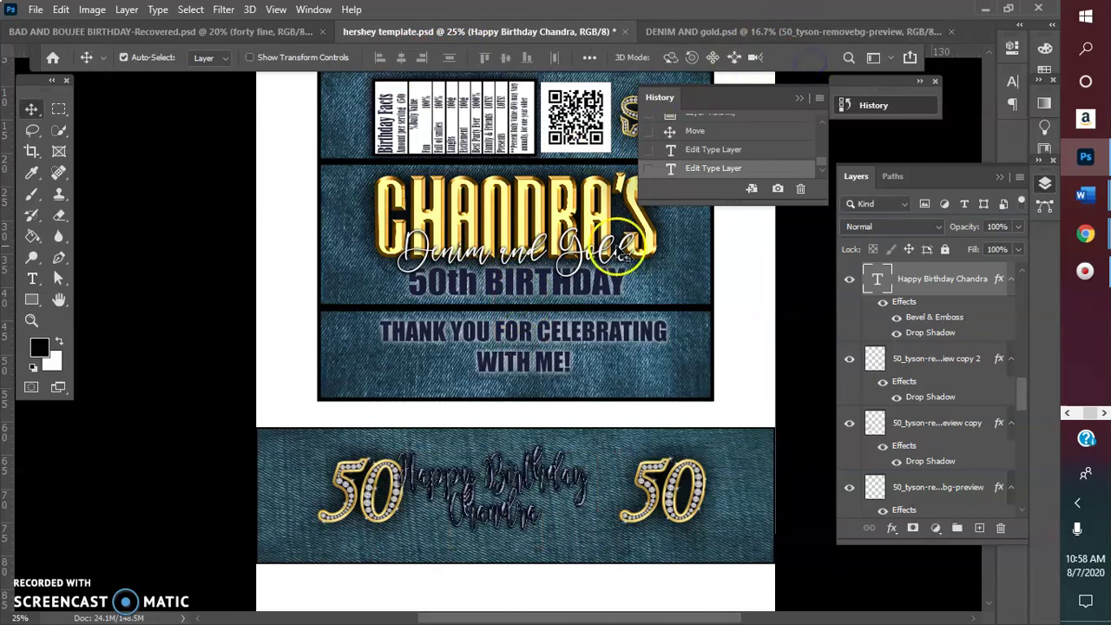
left_click_drag(551, 488, 564, 486)
double_click(564, 482)
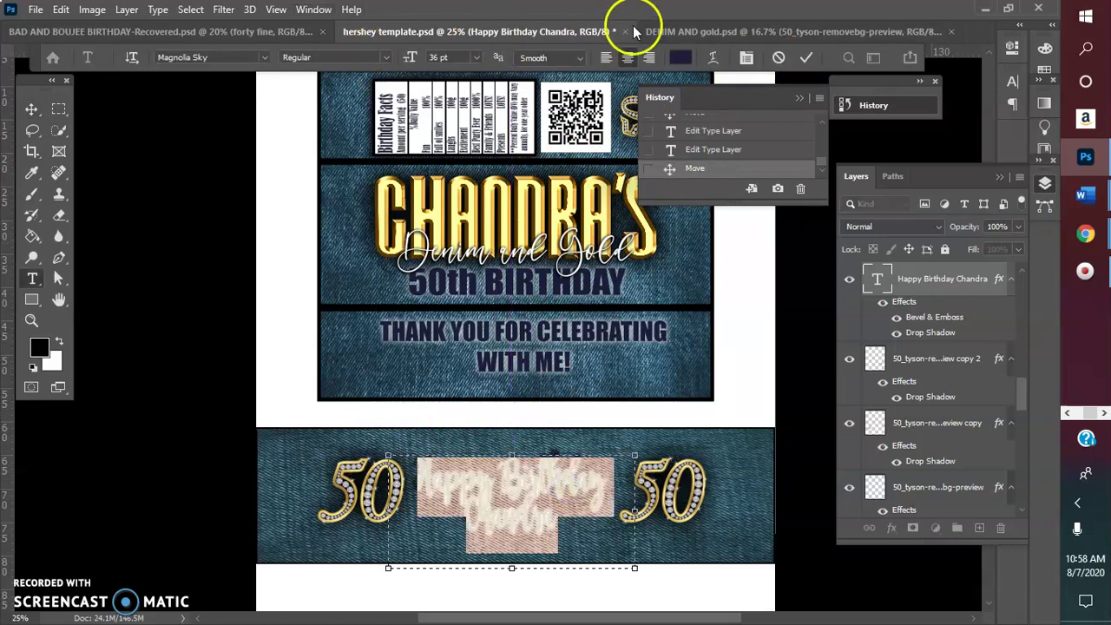
left_click(882, 304)
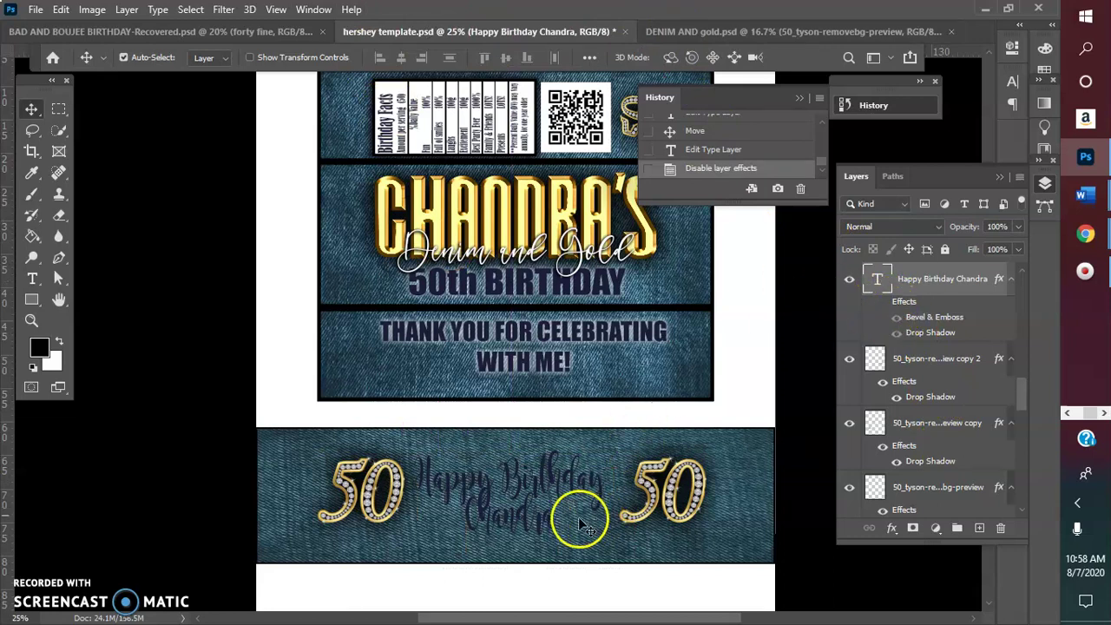
Recolor the whole greeting text white (ffffff).
double_click(560, 488)
left_click(713, 136)
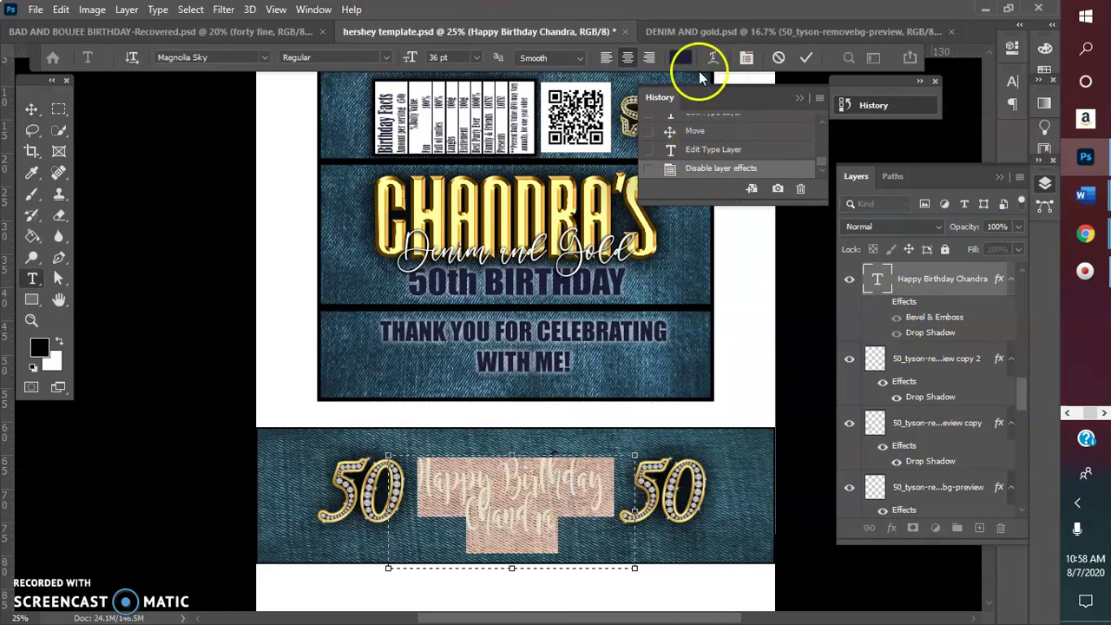
left_click(681, 57)
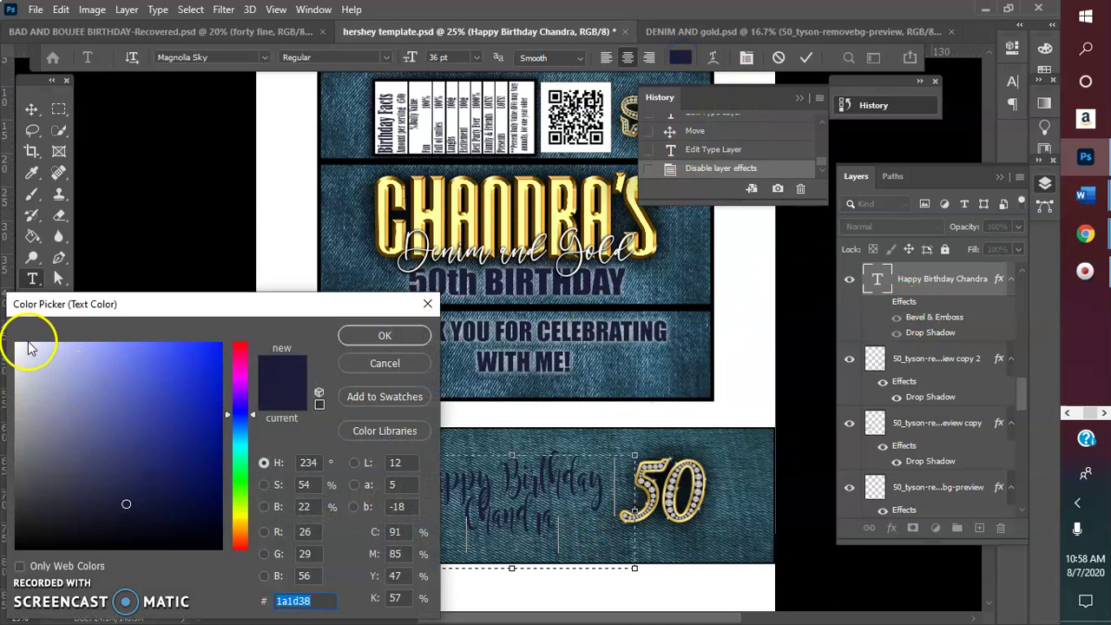
left_click_drag(22, 346, 299, 356)
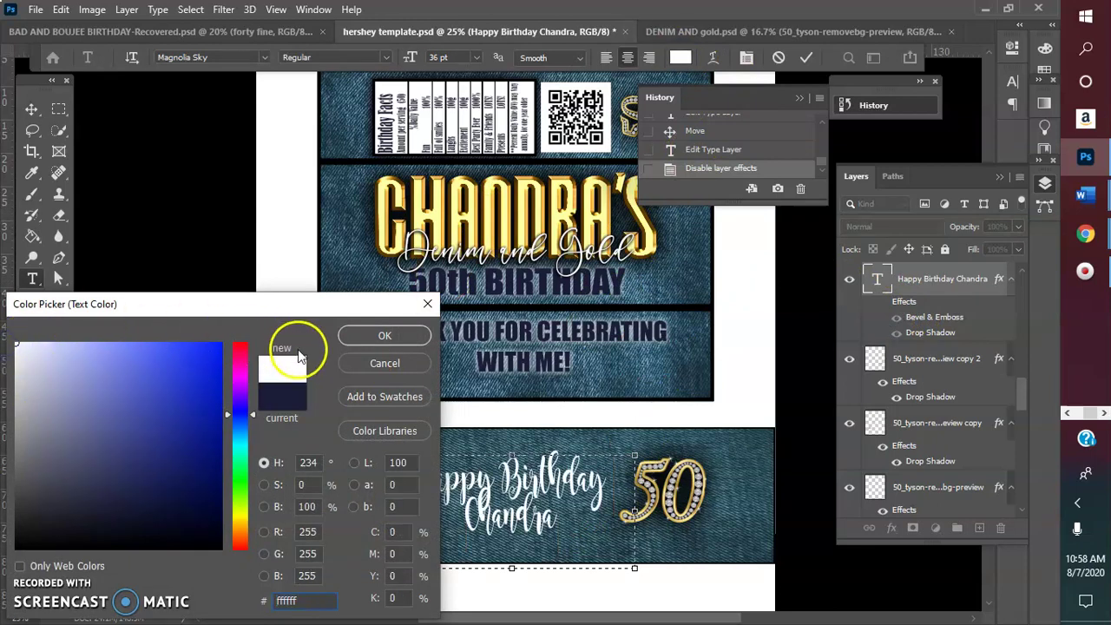
left_click(382, 338)
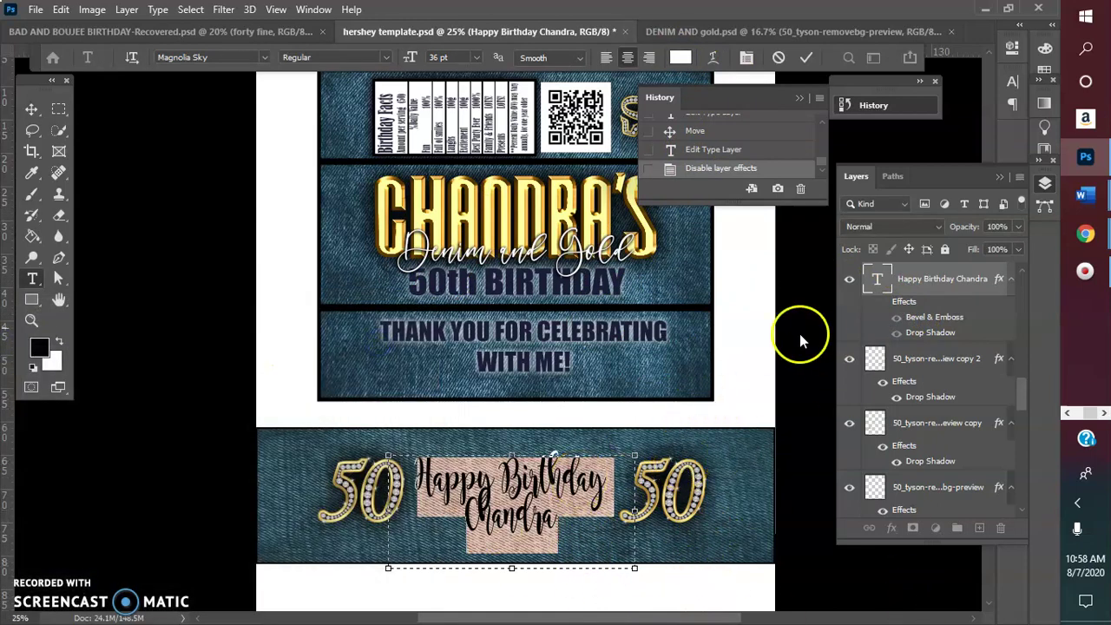
Change the font of the entire greeting to Impact.
left_click(558, 499)
double_click(558, 501)
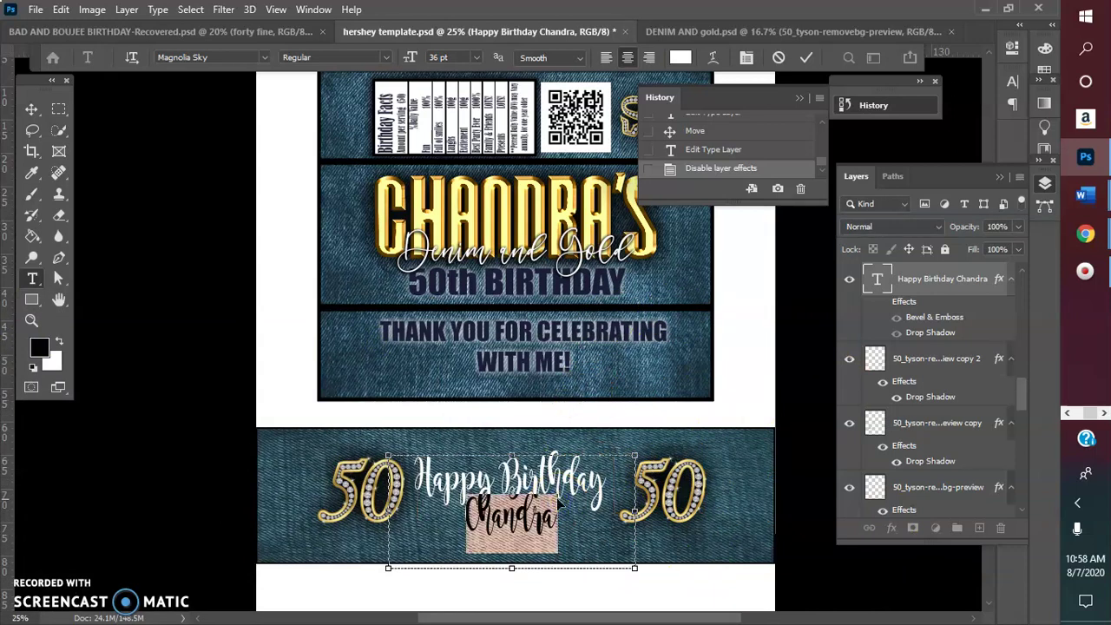
key("ctrl+a")
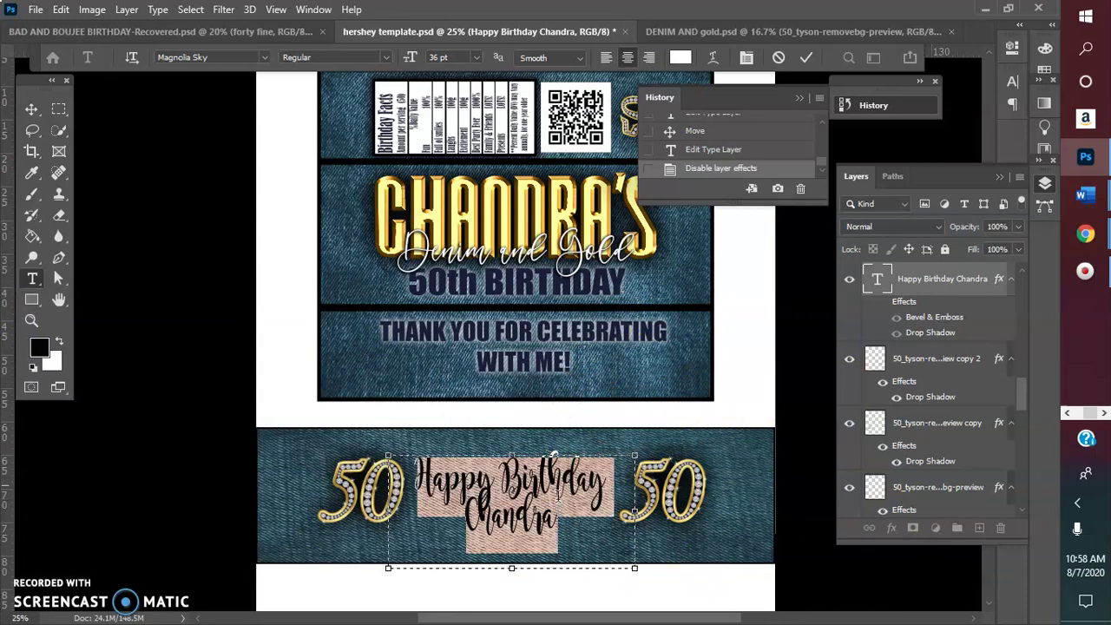
left_click(265, 57)
left_click(216, 138)
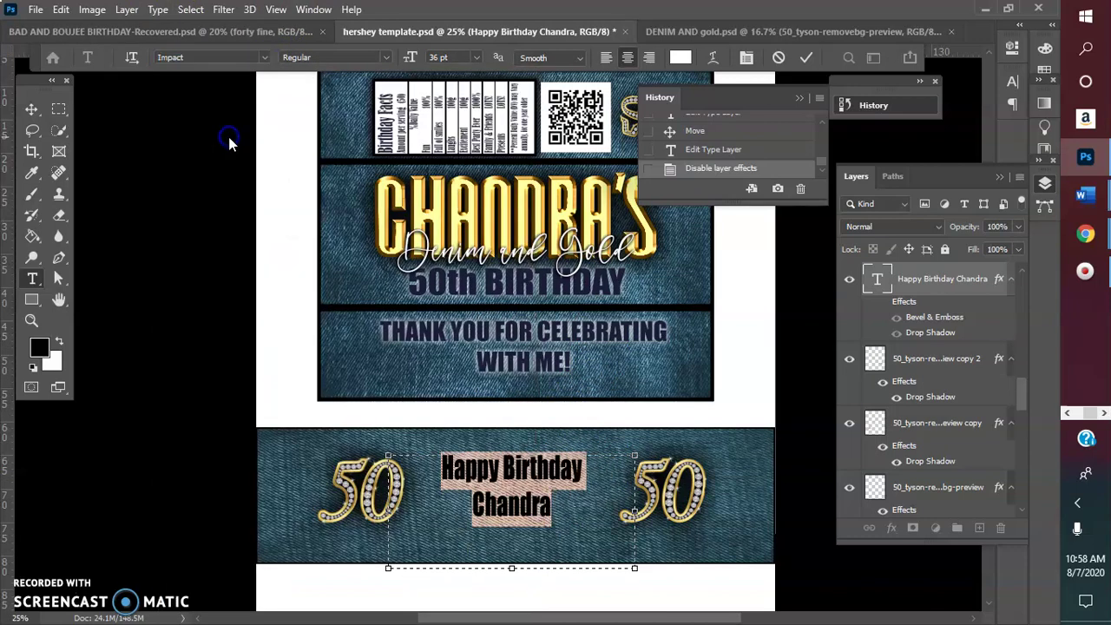
Remove the name line from the greeting so the text reads "Happy Birthday".
left_click_drag(566, 510, 436, 501)
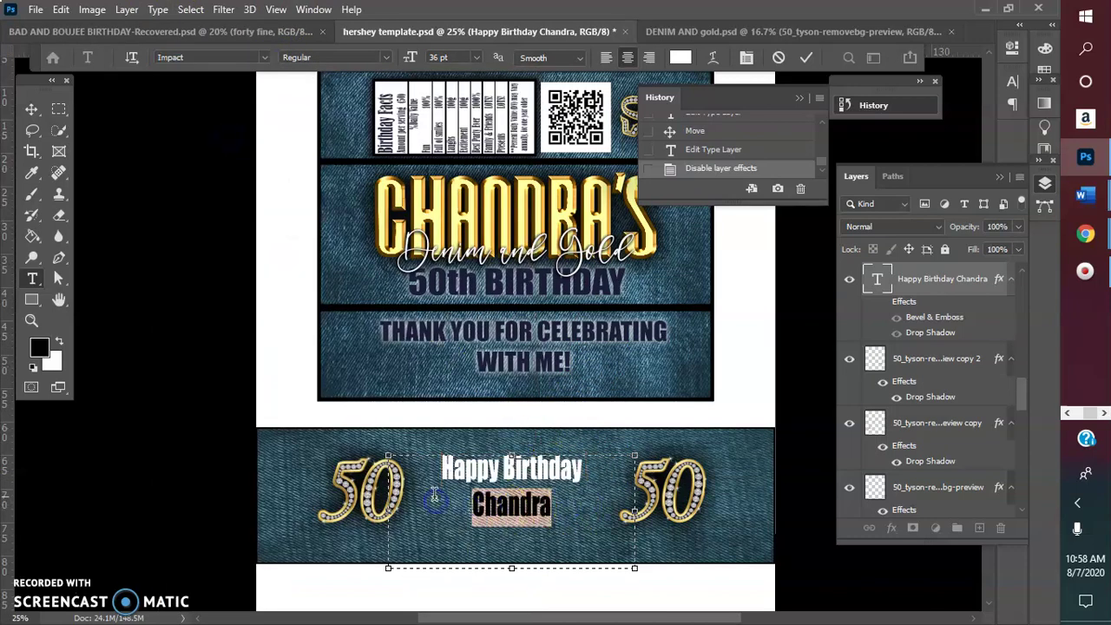
key("BackSpace")
key("BackSpace")
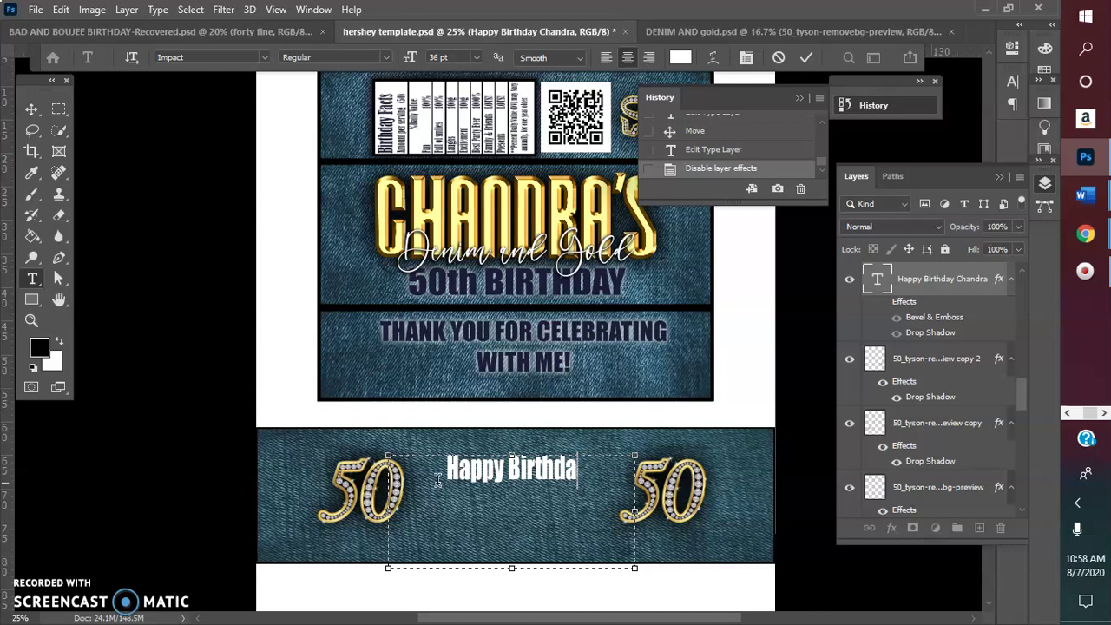
type("y")
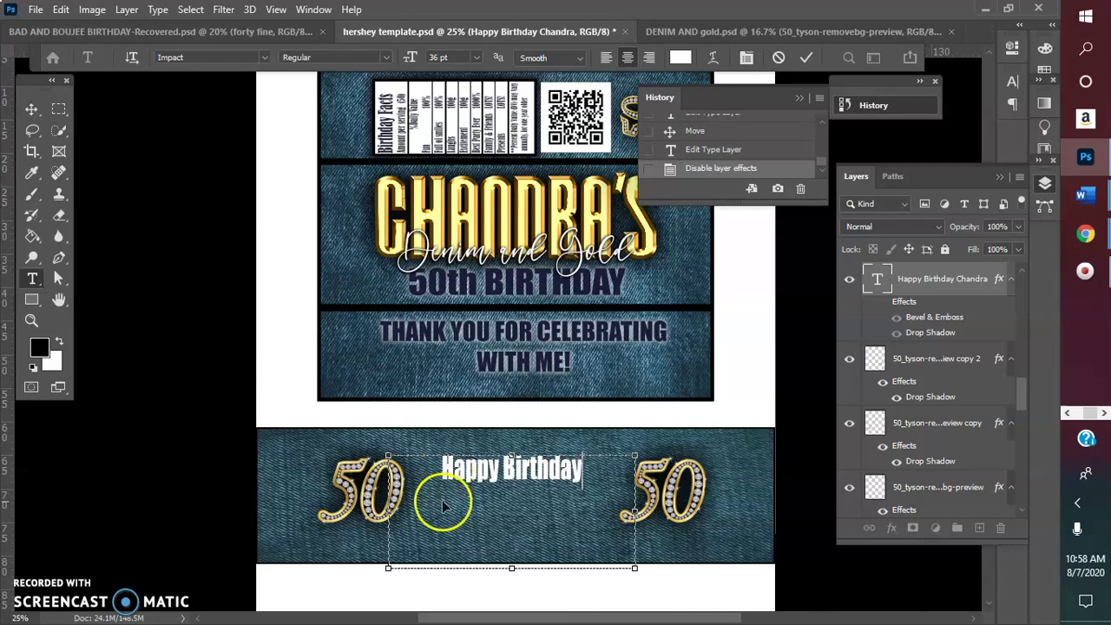
Recolor the greeting very dark navy 080a20, starting from the shade sampled from the 50th BIRTHDAY lettering.
key("ctrl+a")
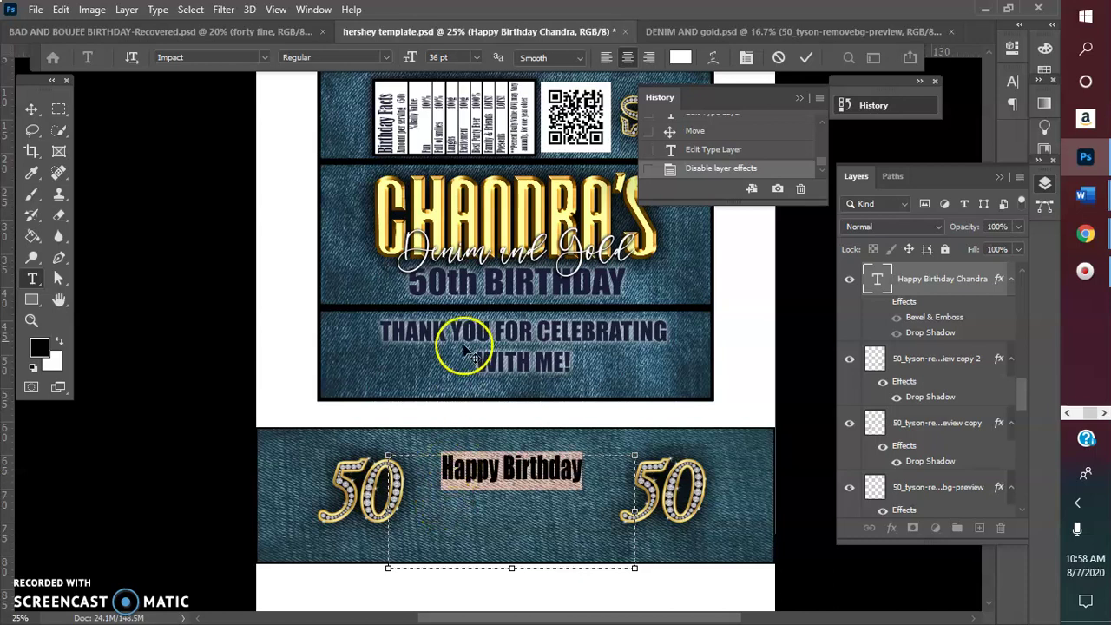
left_click(676, 58)
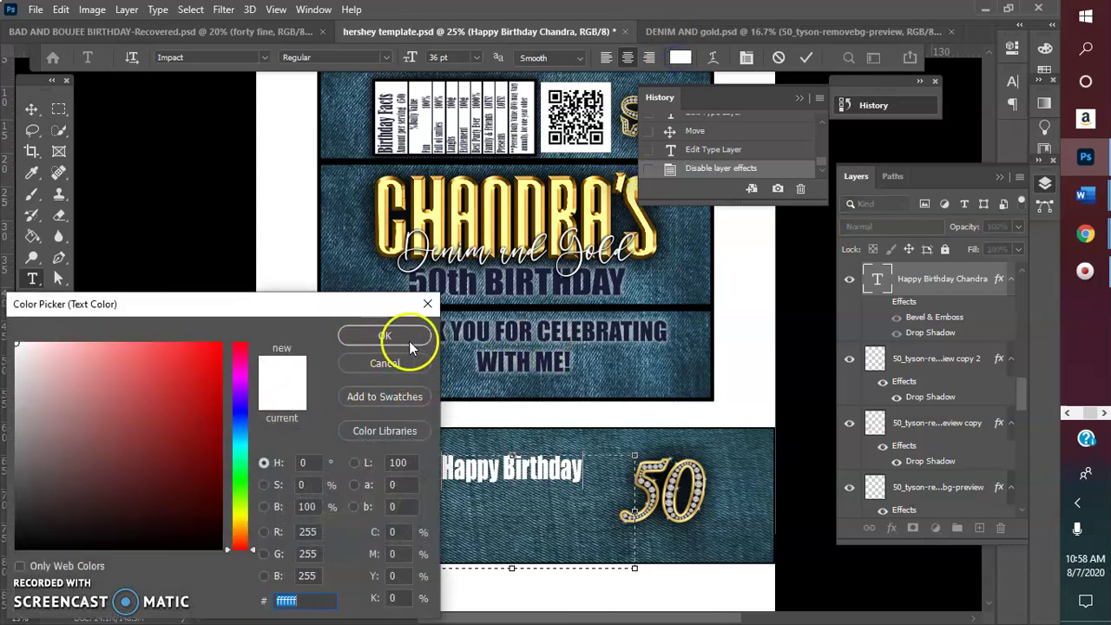
left_click(429, 274)
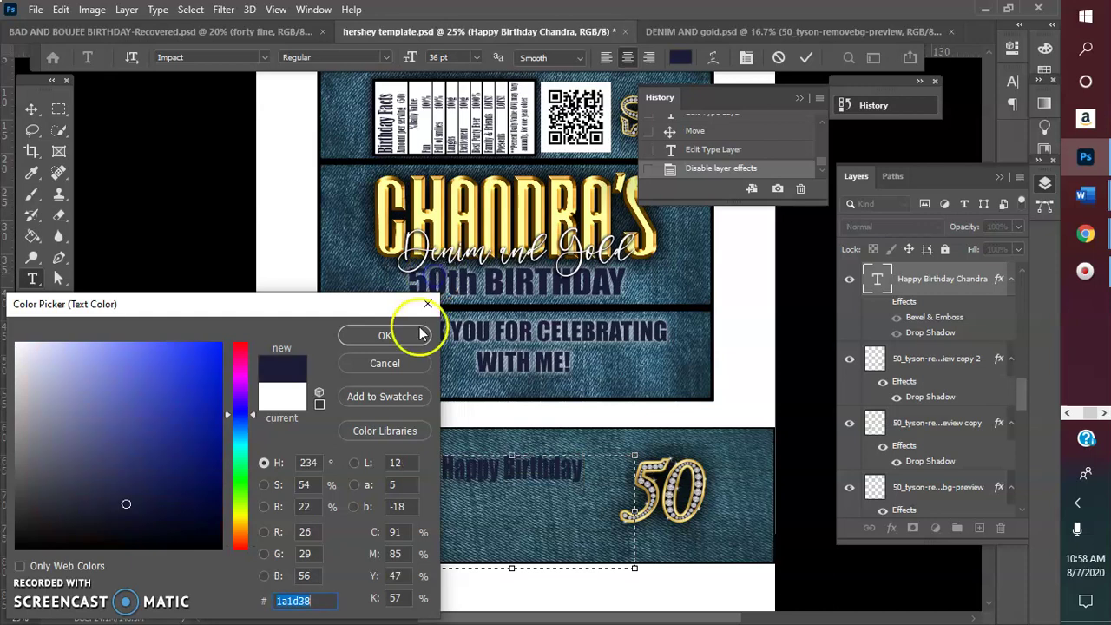
left_click(173, 523)
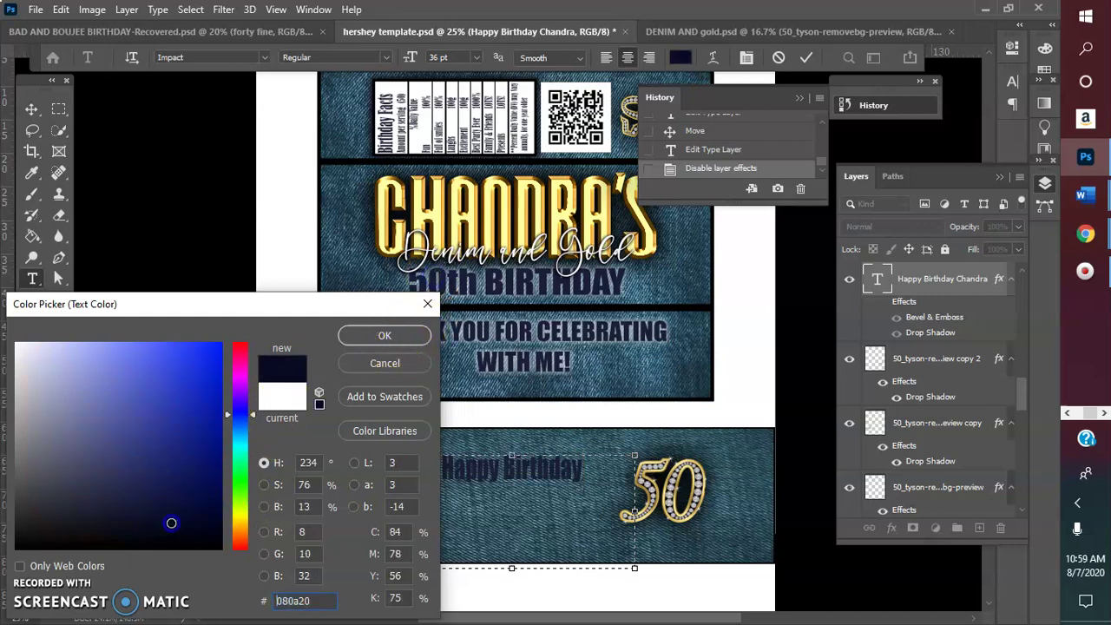
left_click(373, 336)
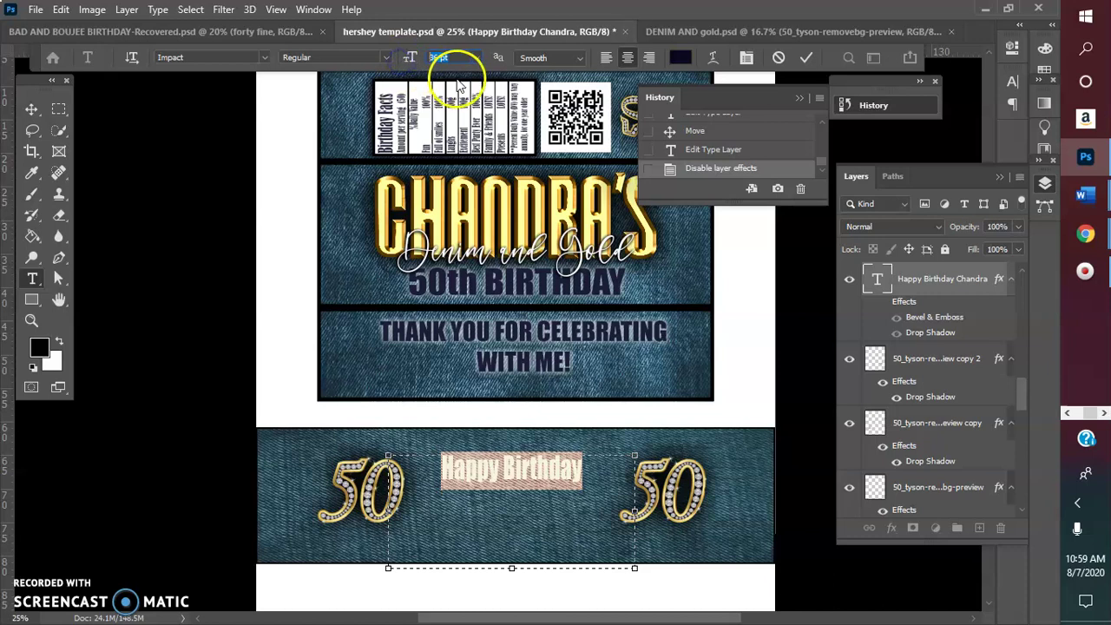
Set the greeting's font size to 50 pt, commit the text, and nudge it slightly right between the 50 graphics.
left_click(476, 57)
left_click(465, 254)
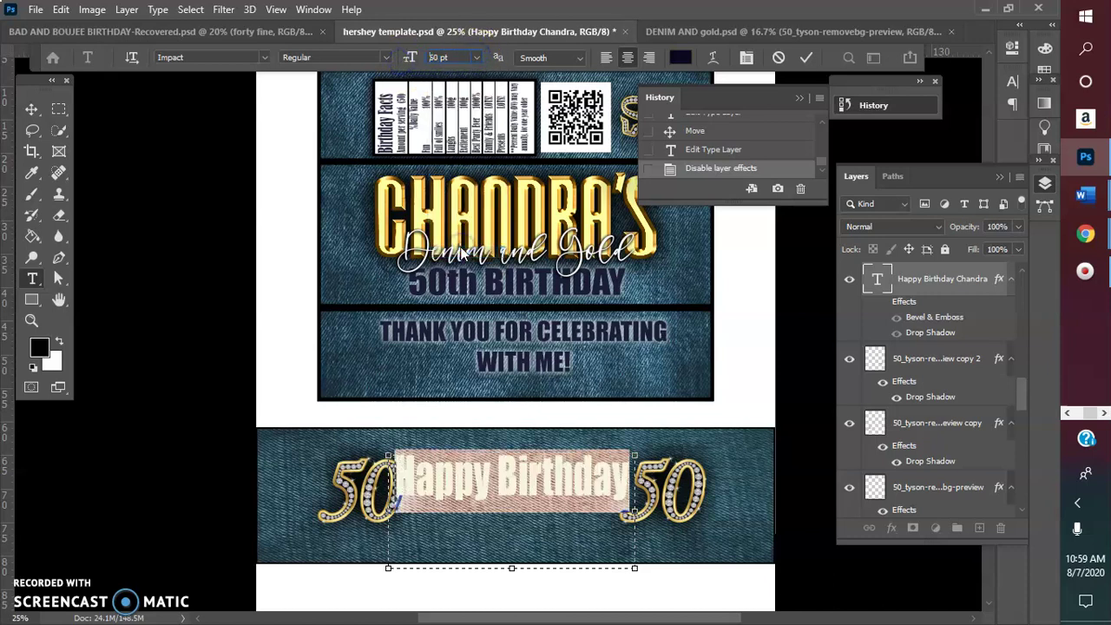
left_click(451, 59)
key("Return")
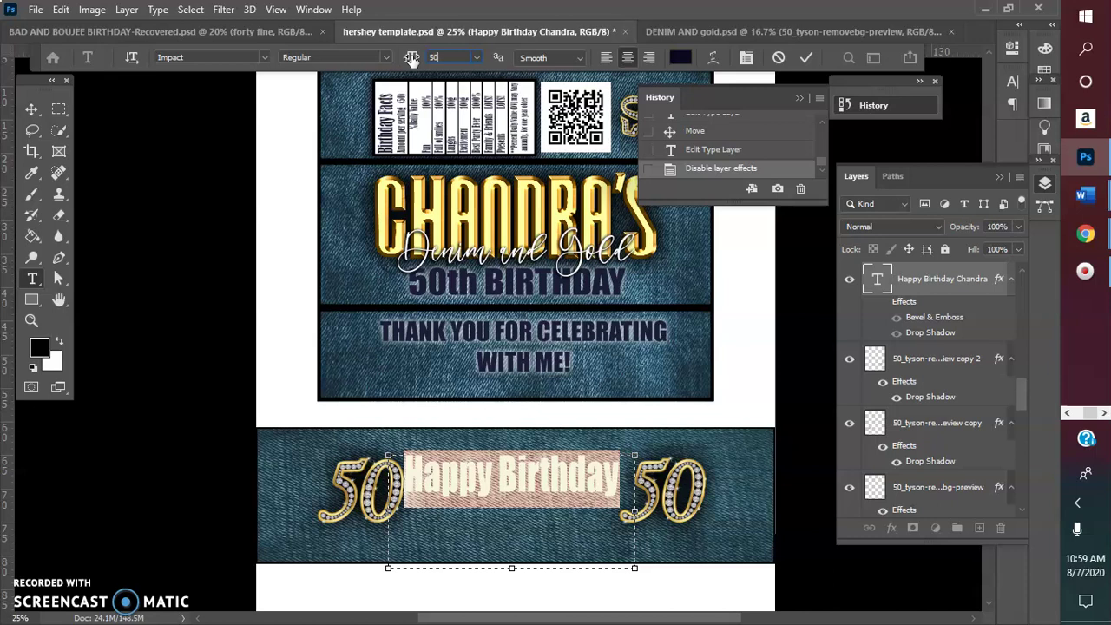
type("50")
key("Return")
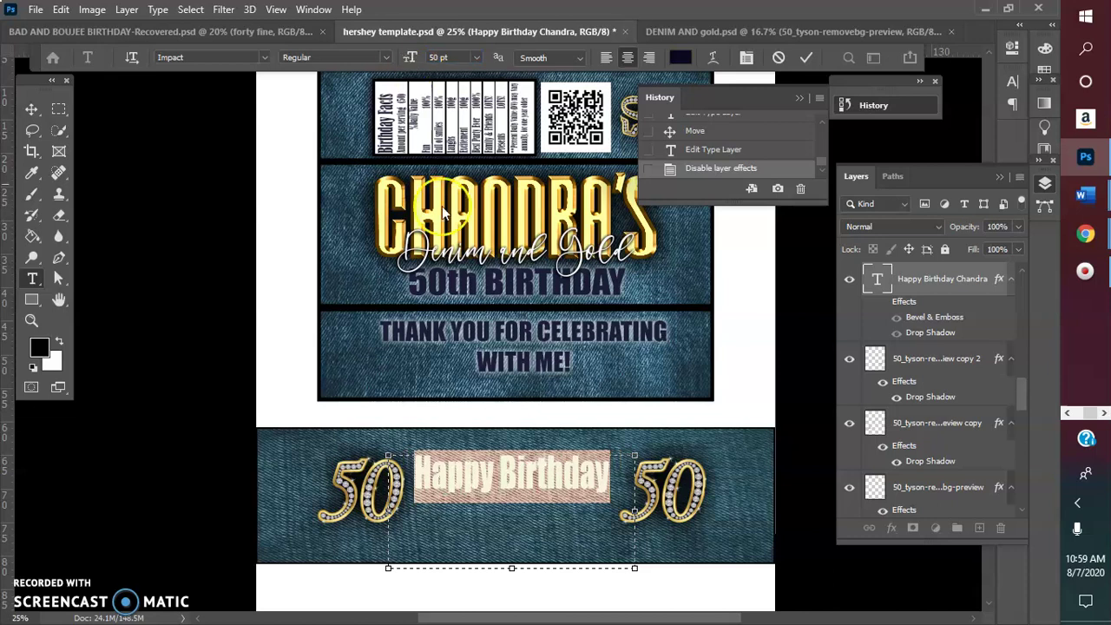
left_click(805, 60)
key("v")
left_click_drag(541, 491, 531, 486)
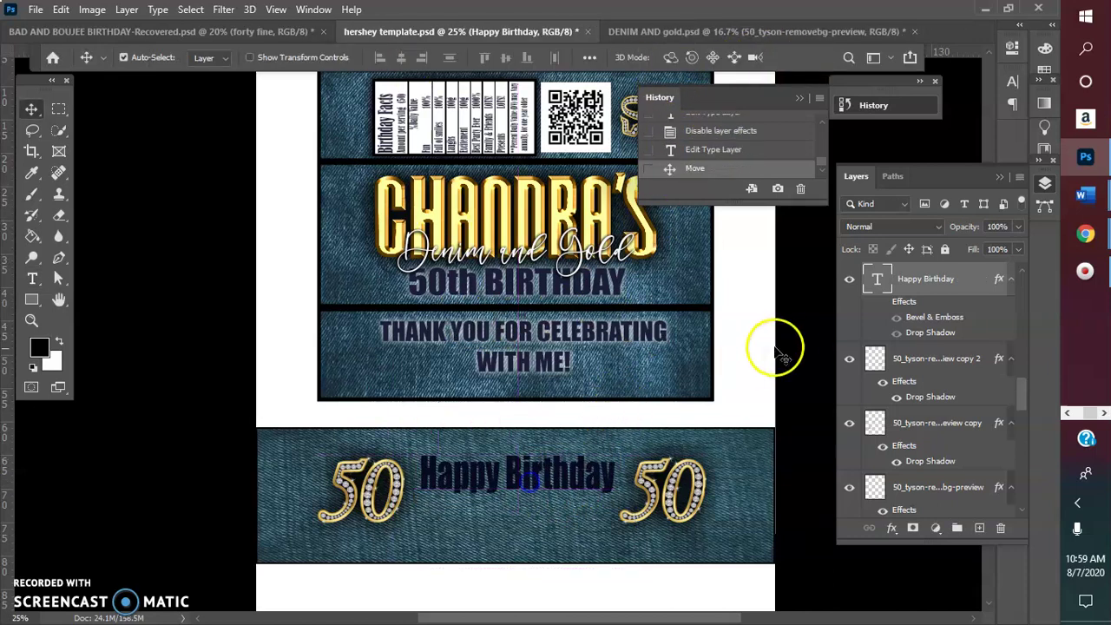
Re-enable the greeting's layer effects, but switch off both its Bevel & Emboss and its Drop Shadow.
left_click(884, 304)
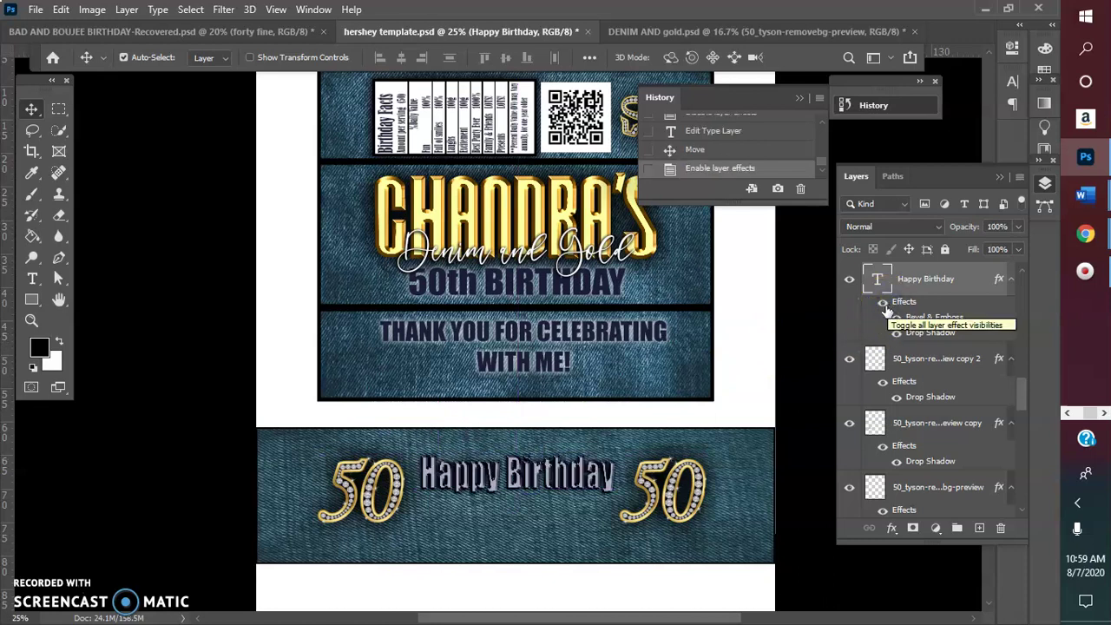
left_click(897, 318)
left_click(896, 319)
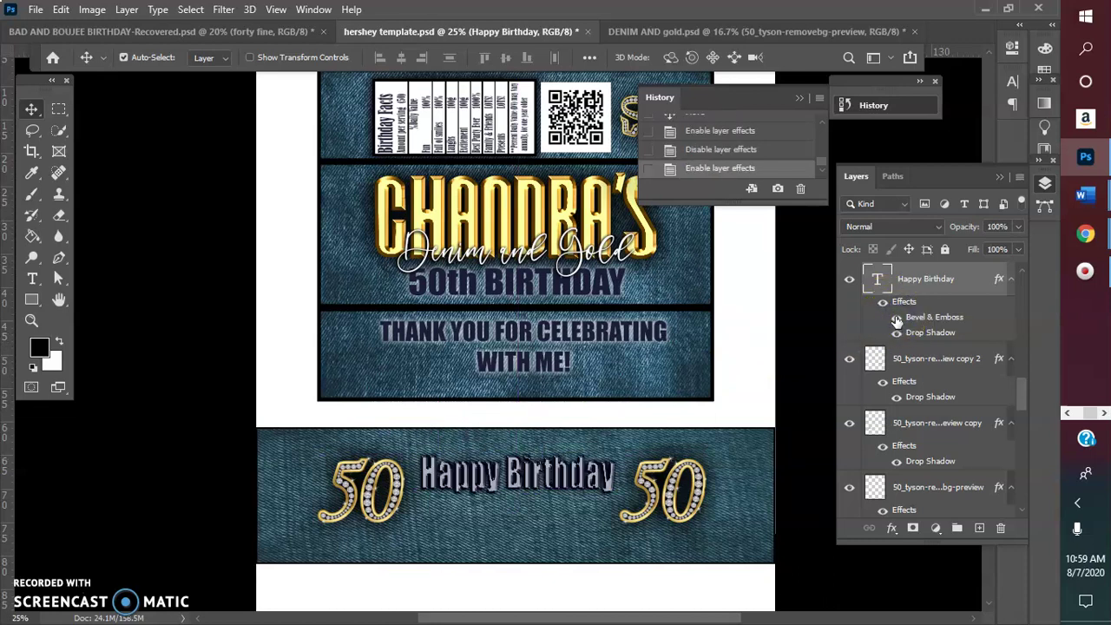
left_click(897, 319)
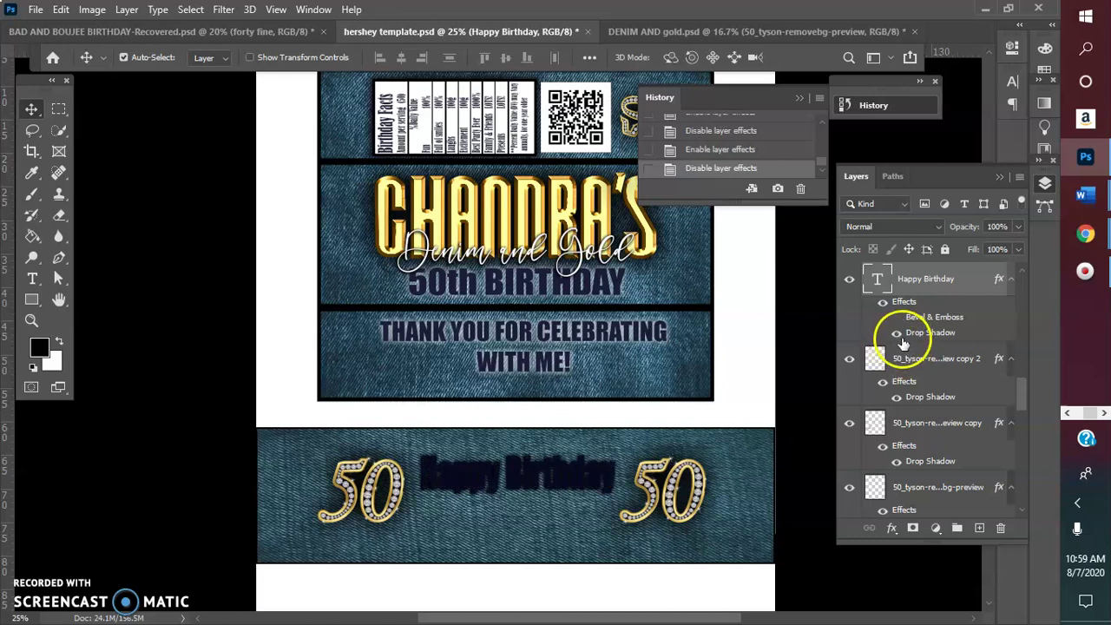
left_click(897, 335)
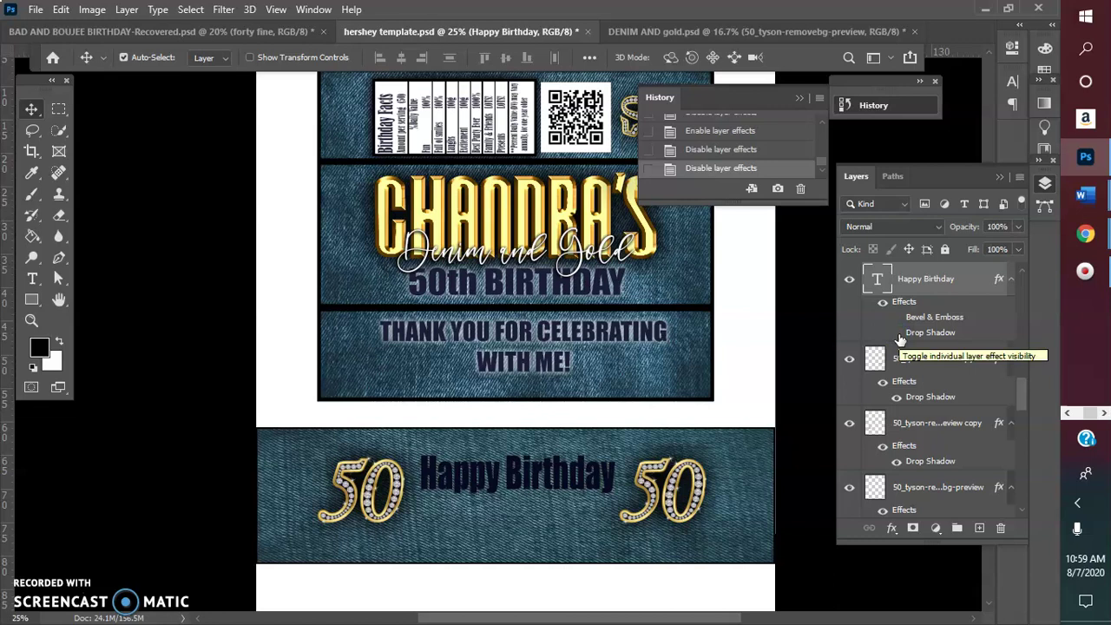
Add a white Outer Glow to the greeting at 50% opacity with a size of 29 px.
left_click(892, 528)
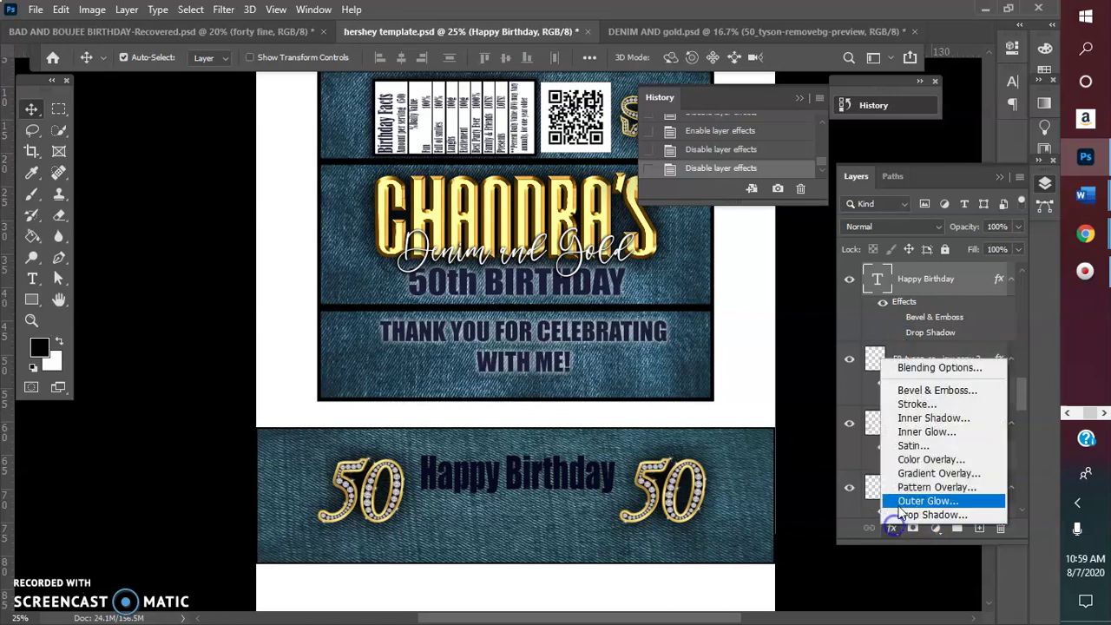
left_click(921, 502)
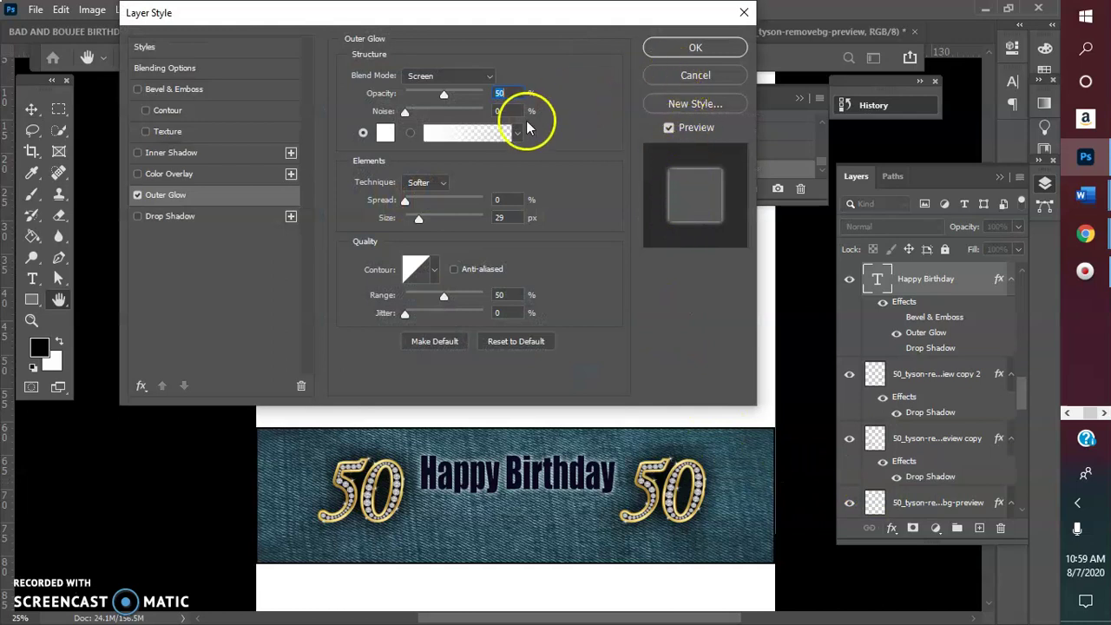
left_click(695, 47)
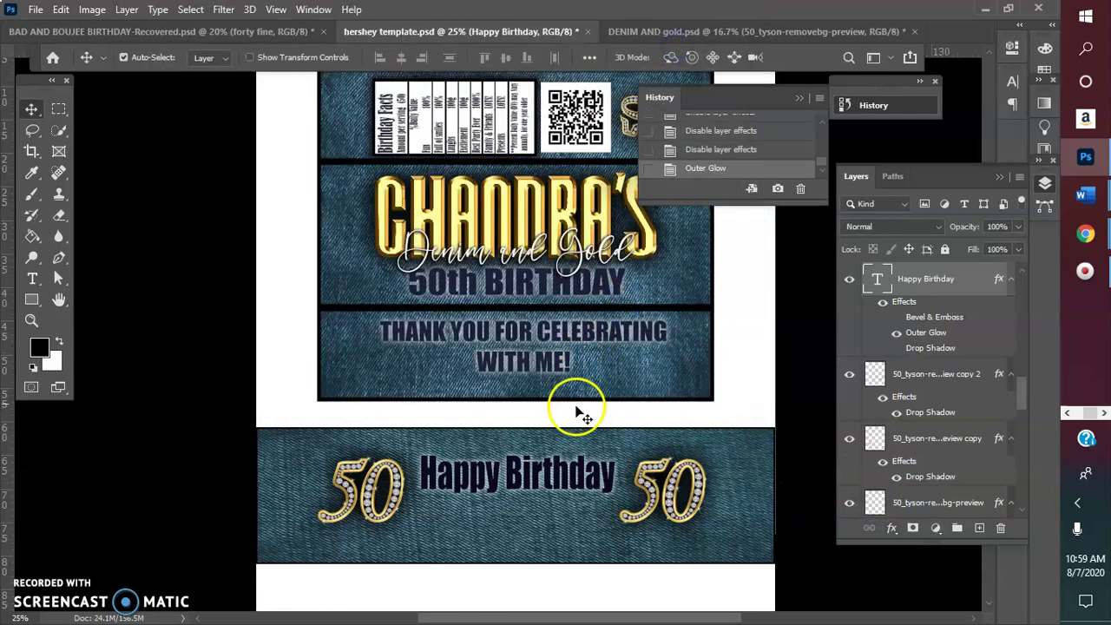
Replace the greeting text with all-capitals "HAPPY BIRTHDAY" and commit the text edit.
double_click(537, 473)
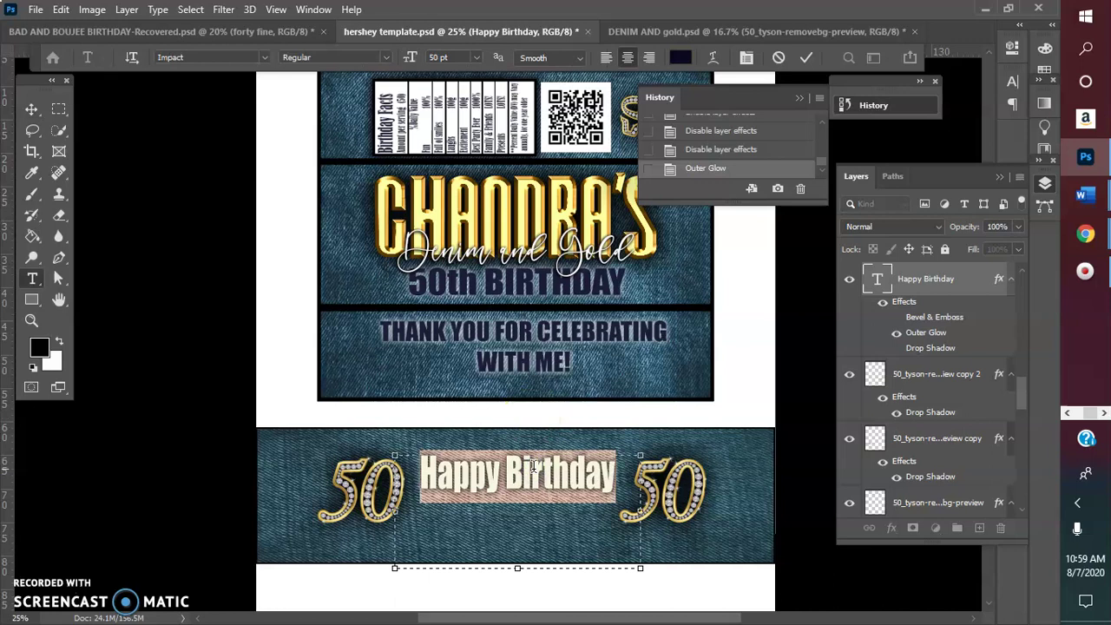
type("HA")
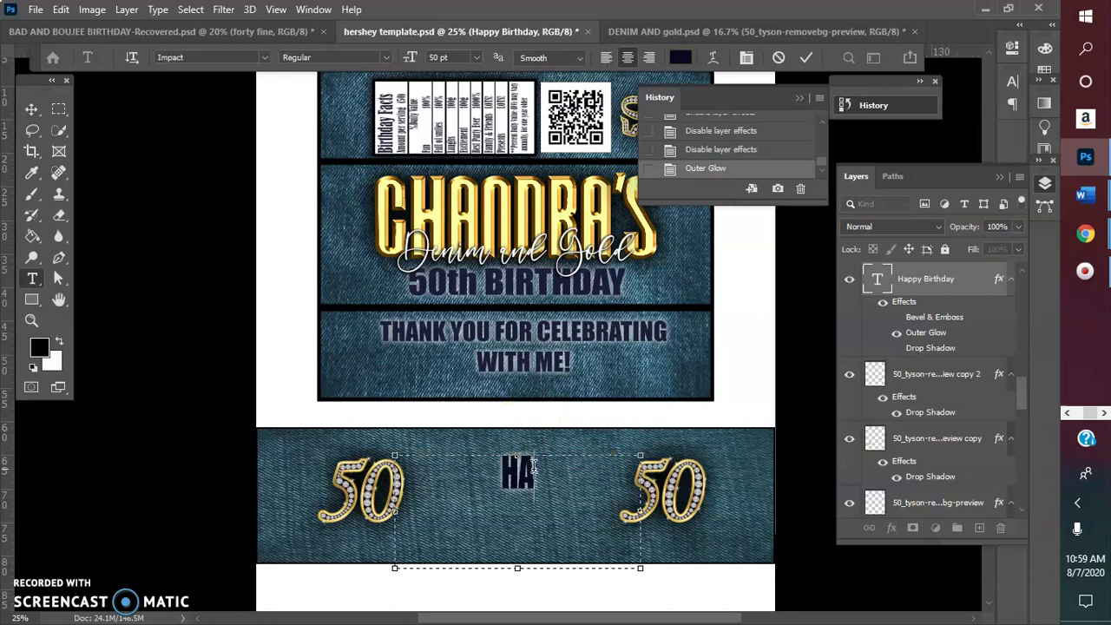
type("PPY BIRTHDAY")
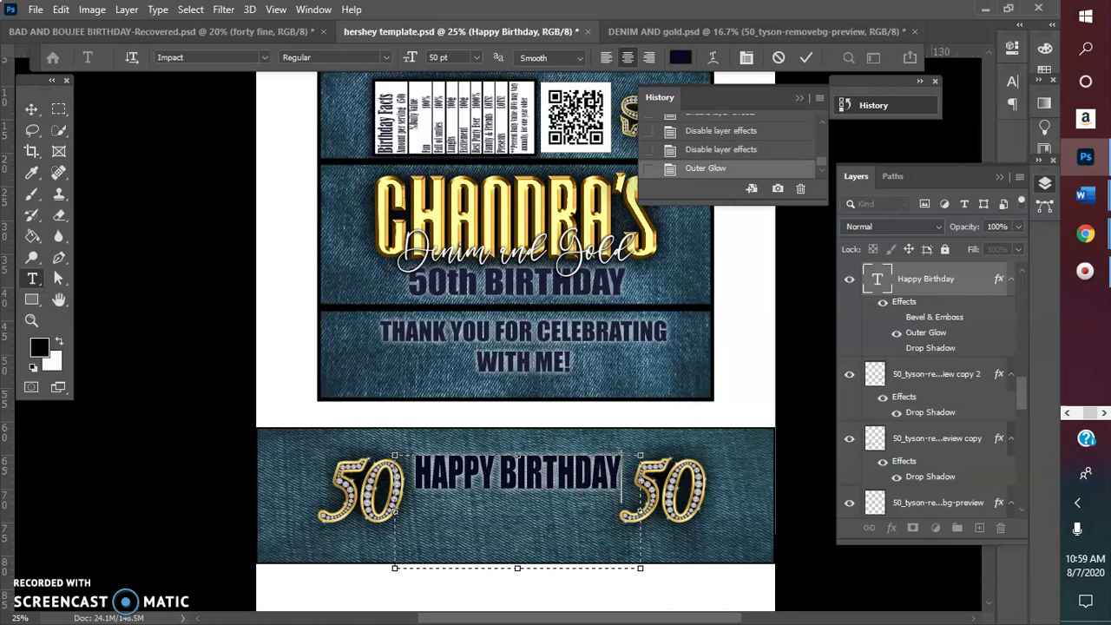
left_click(806, 57)
key("v")
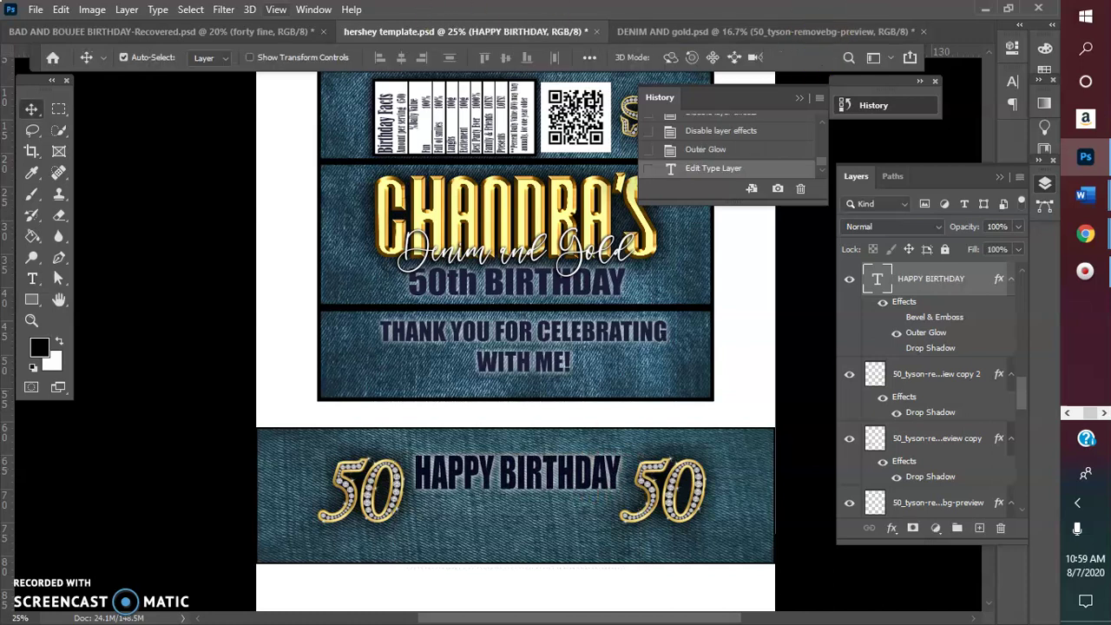
Free-transform the HAPPY BIRTHDAY greeting, stretching its text box to about 2.77 in tall, and nudge it slightly up on the strip.
left_click(47, 11)
left_click(57, 11)
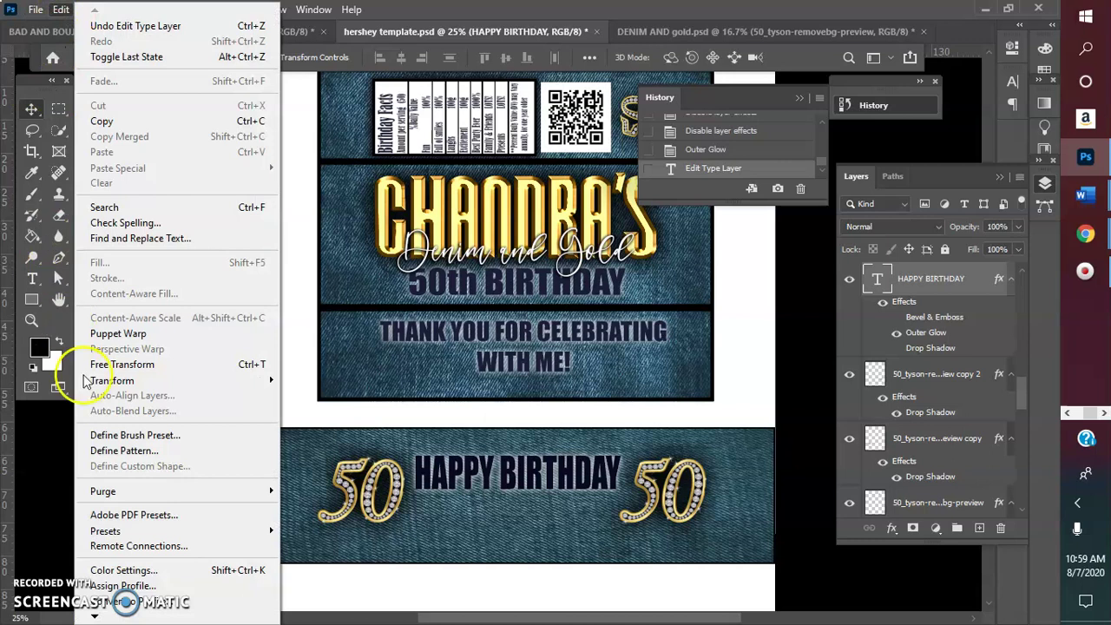
left_click(121, 364)
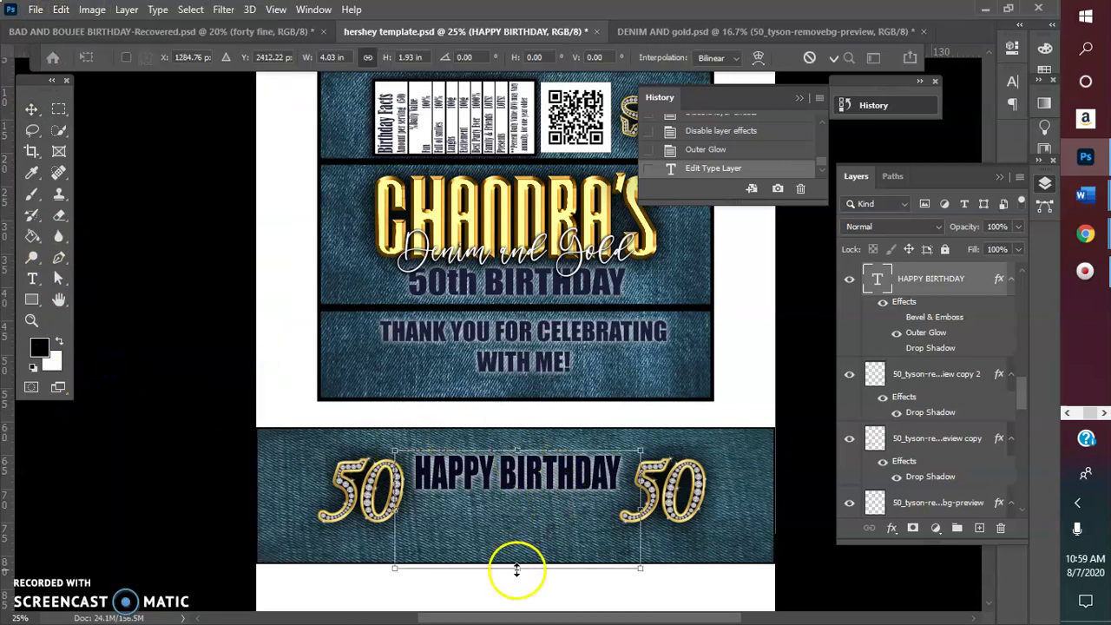
mouse_move(517, 568)
left_mouse_down()
mouse_move(516, 608)
mouse_move(512, 580)
left_mouse_up()
left_click(506, 460)
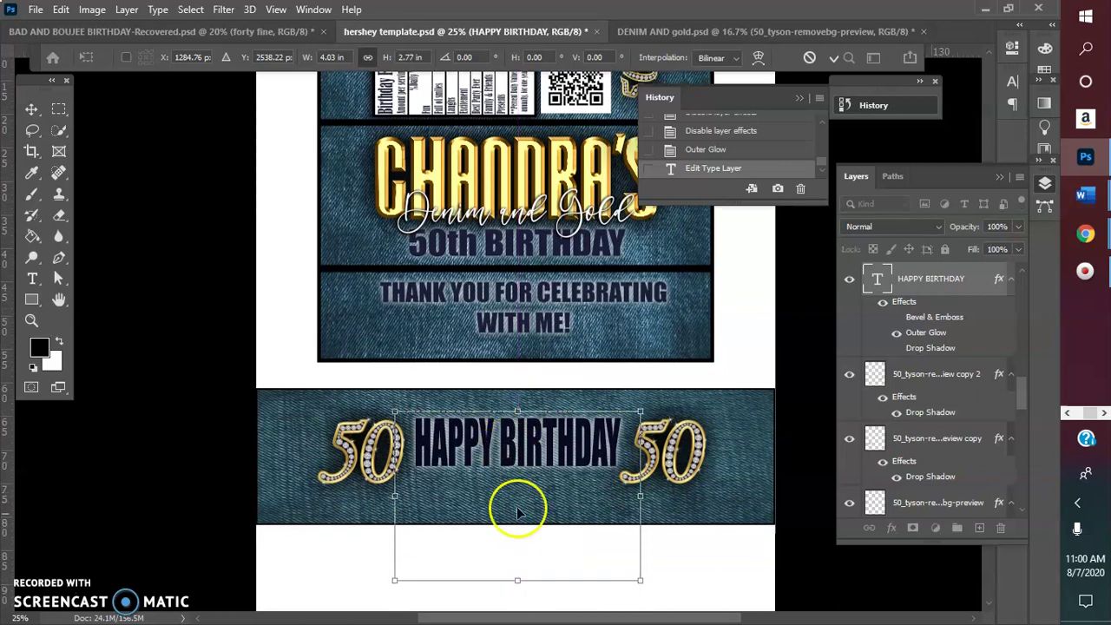
left_click_drag(509, 458, 512, 462)
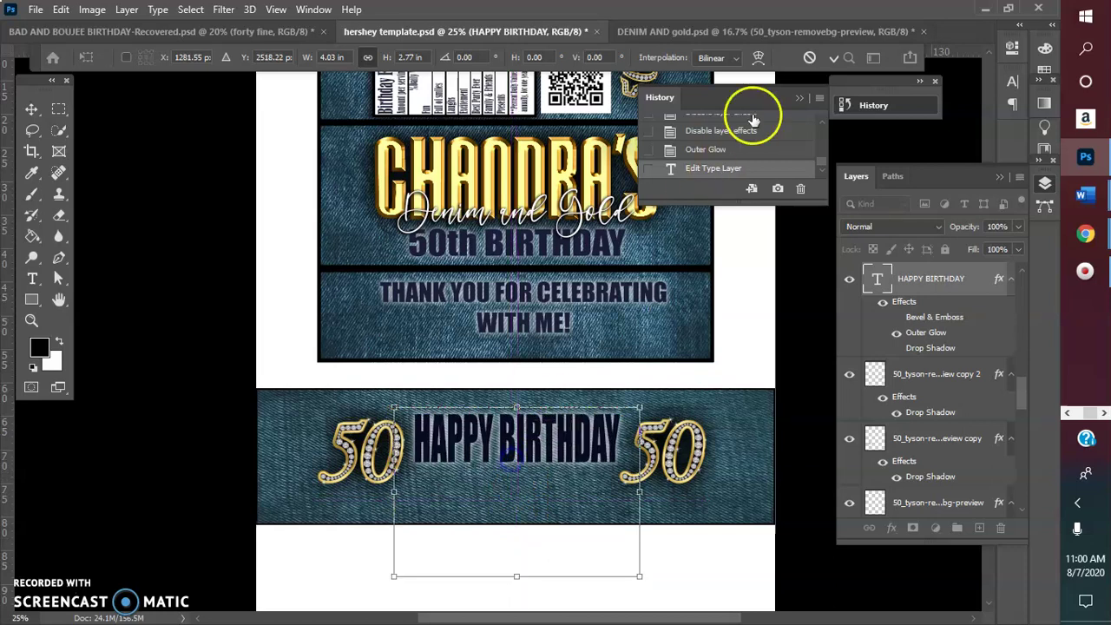
left_click(833, 57)
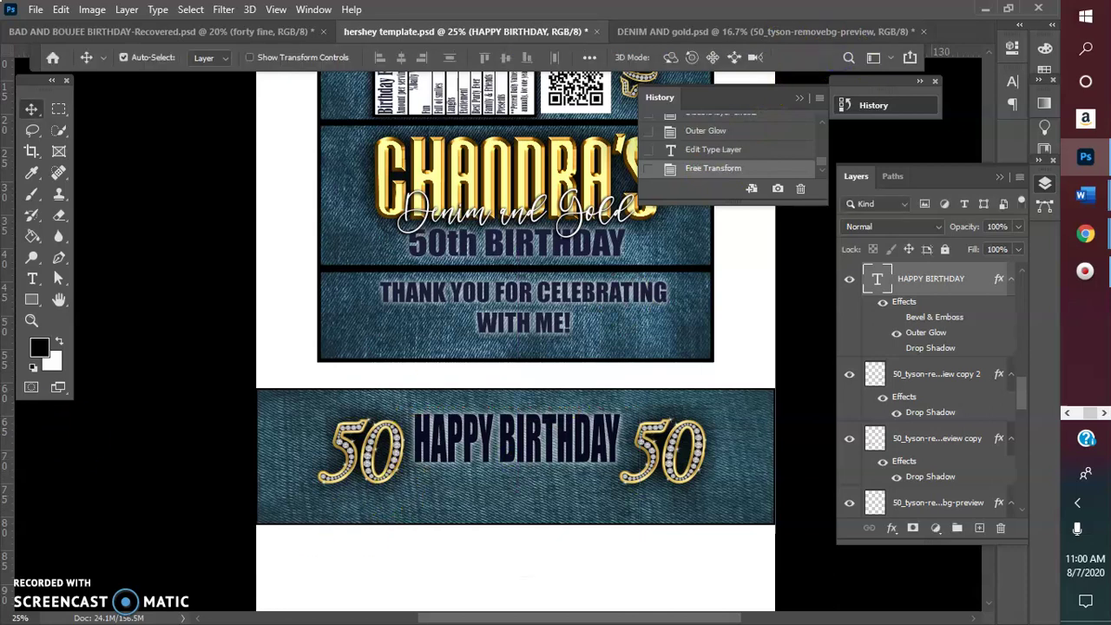
Create a text box on the white area beneath the strip and enter the celebrant's first name in the Lavanderia font.
left_click(31, 277)
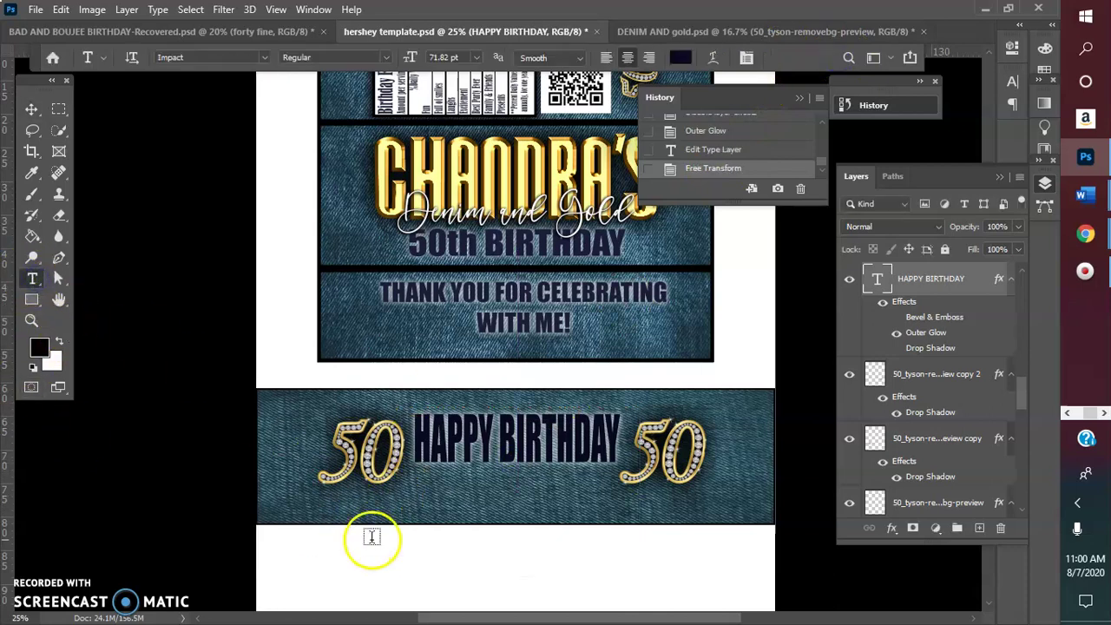
left_click_drag(393, 553, 658, 568)
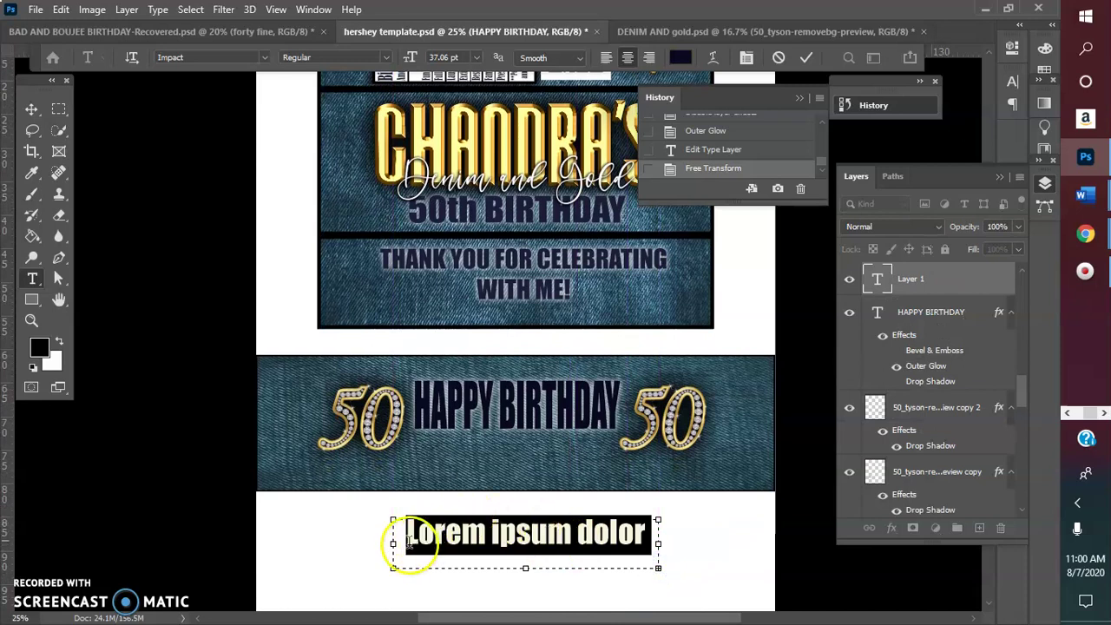
left_click(265, 57)
type("LAV")
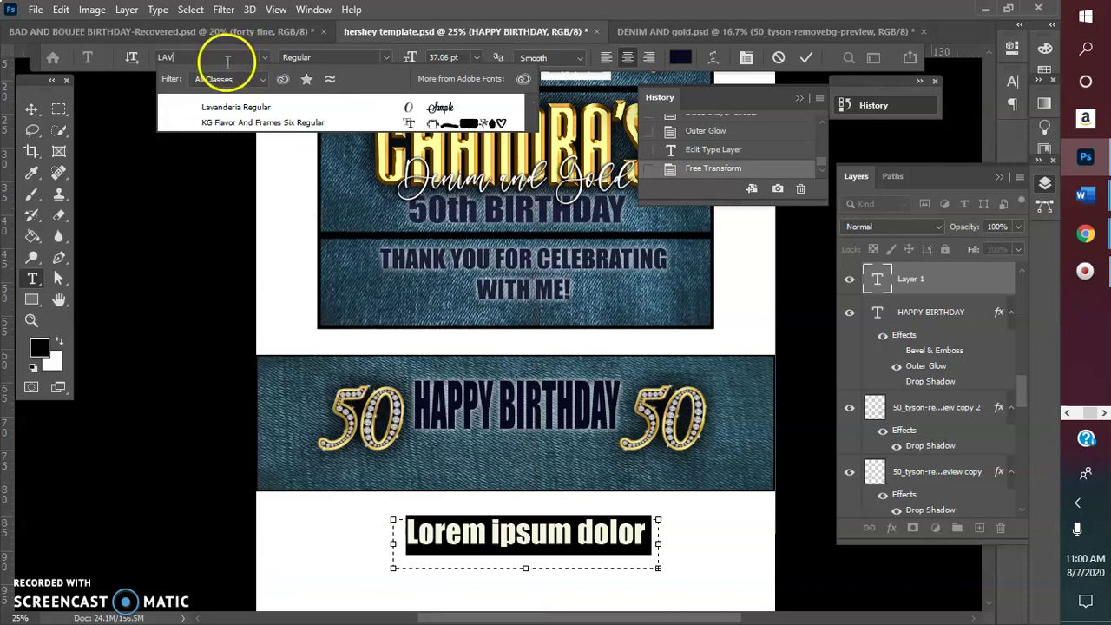
left_click(233, 105)
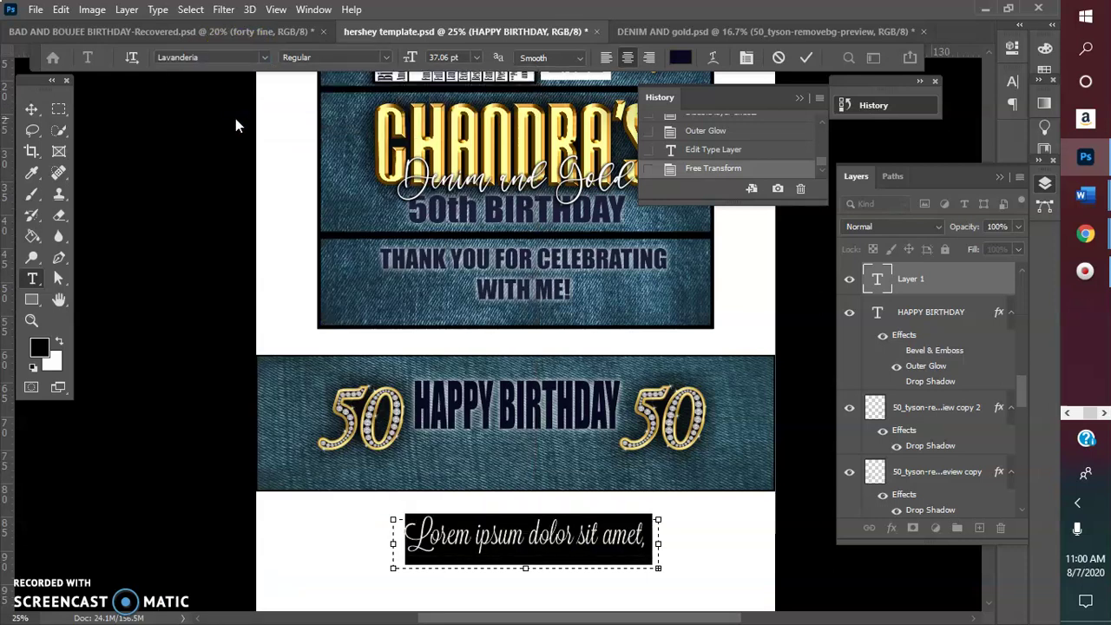
type("C")
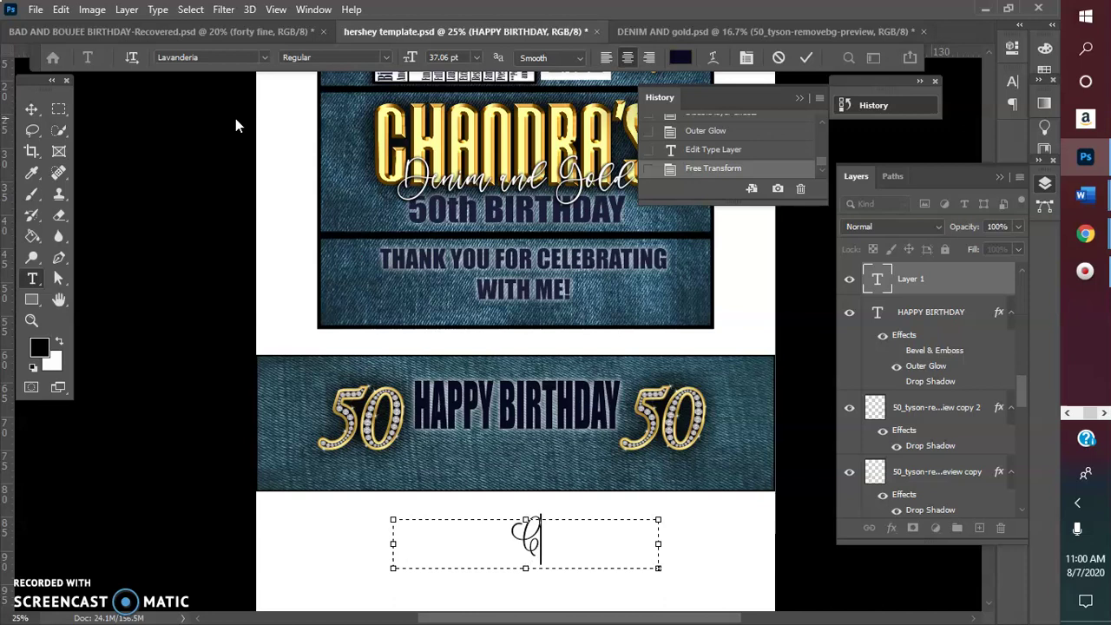
type("handra")
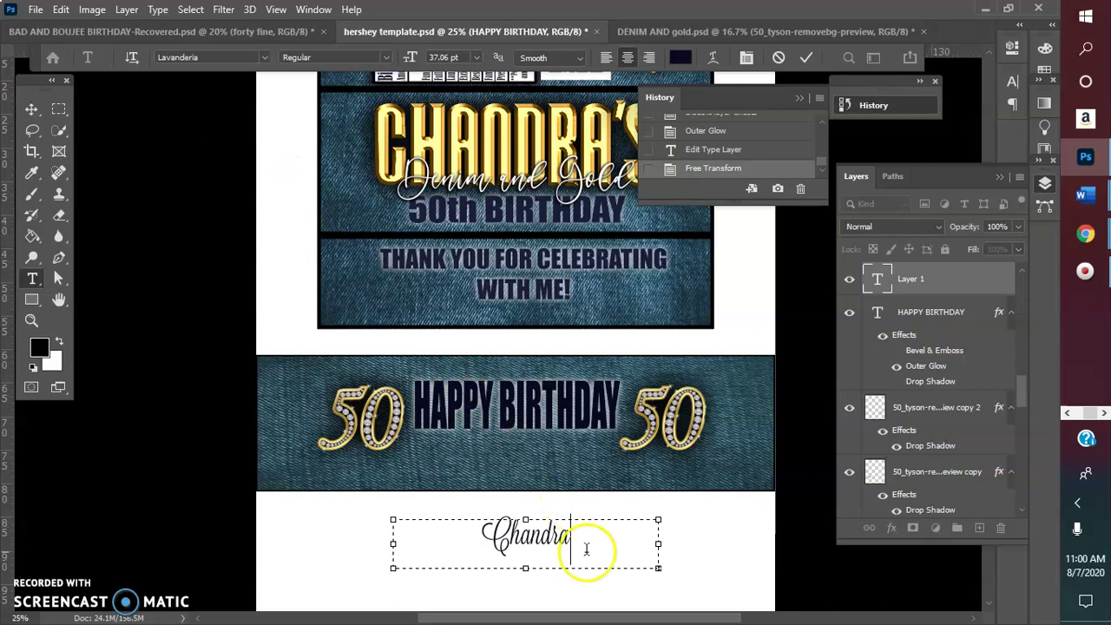
Color the celebrant's name white, set its font size to 48 pt, and commit the text.
left_click_drag(588, 542, 422, 542)
left_click(680, 58)
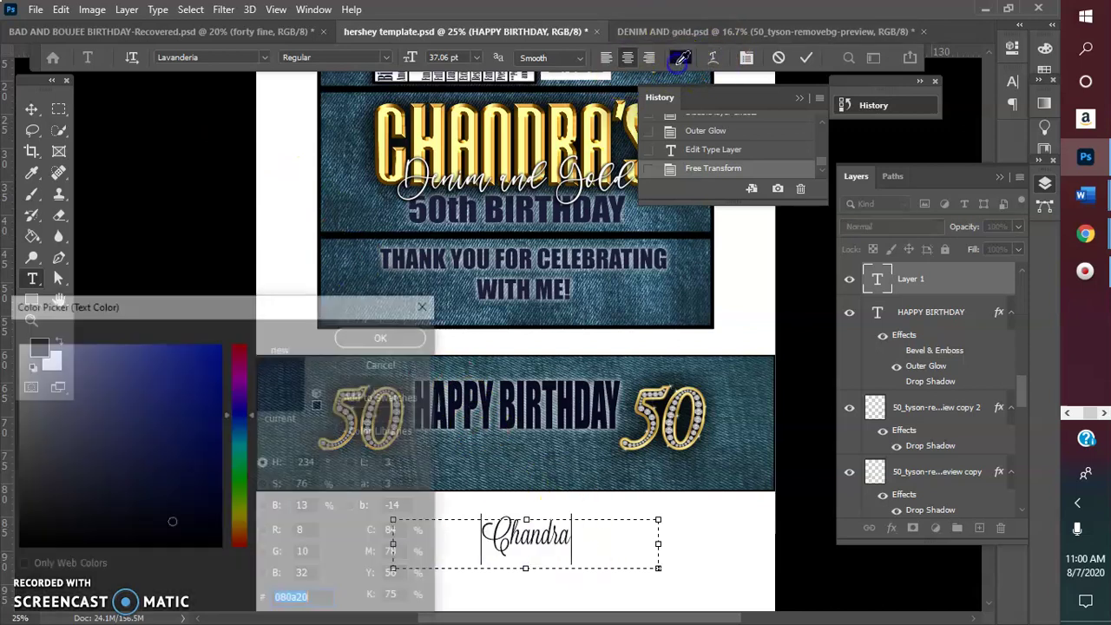
left_click(20, 343)
left_click(363, 339)
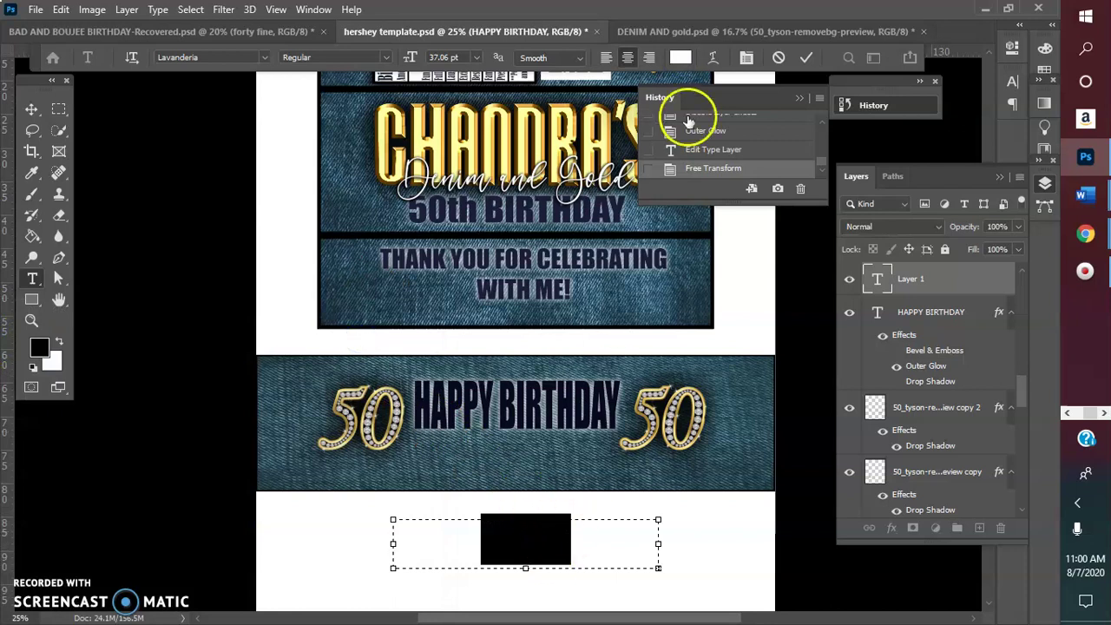
left_click(478, 57)
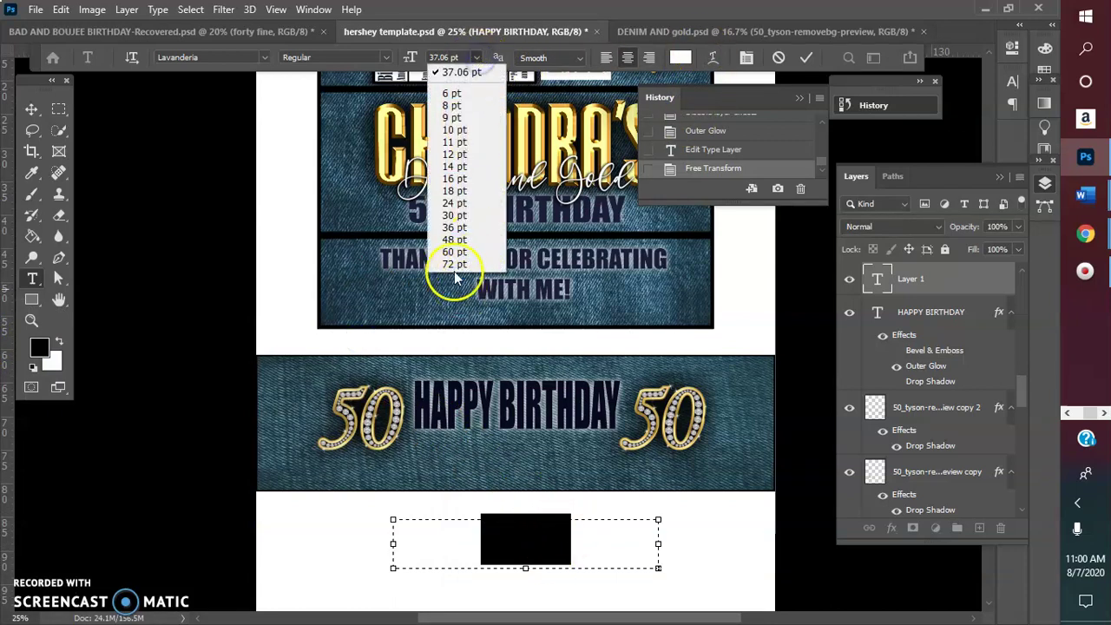
left_click(458, 239)
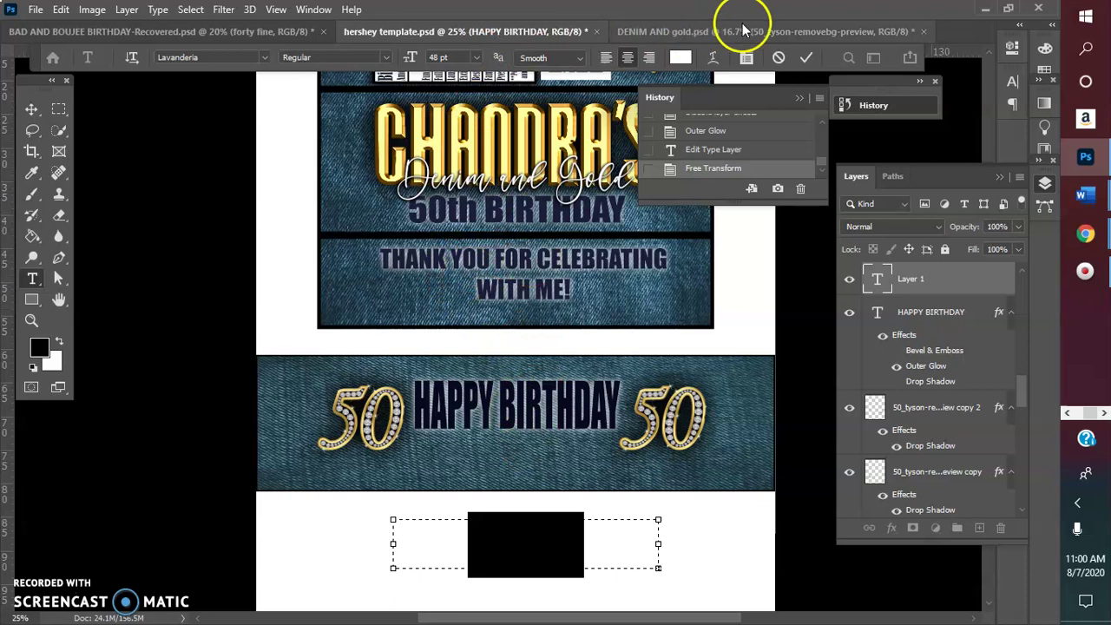
left_click(806, 58)
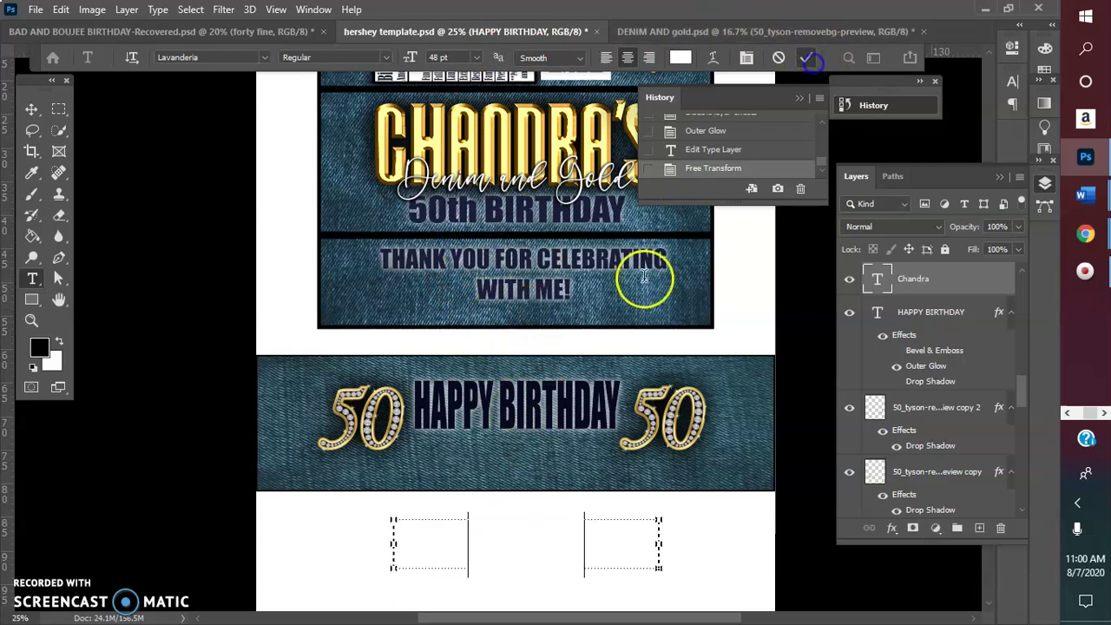
Move the white script name onto the denim strip, centered just beneath the HAPPY BIRTHDAY greeting.
left_click(30, 108)
left_click_drag(514, 544, 499, 447)
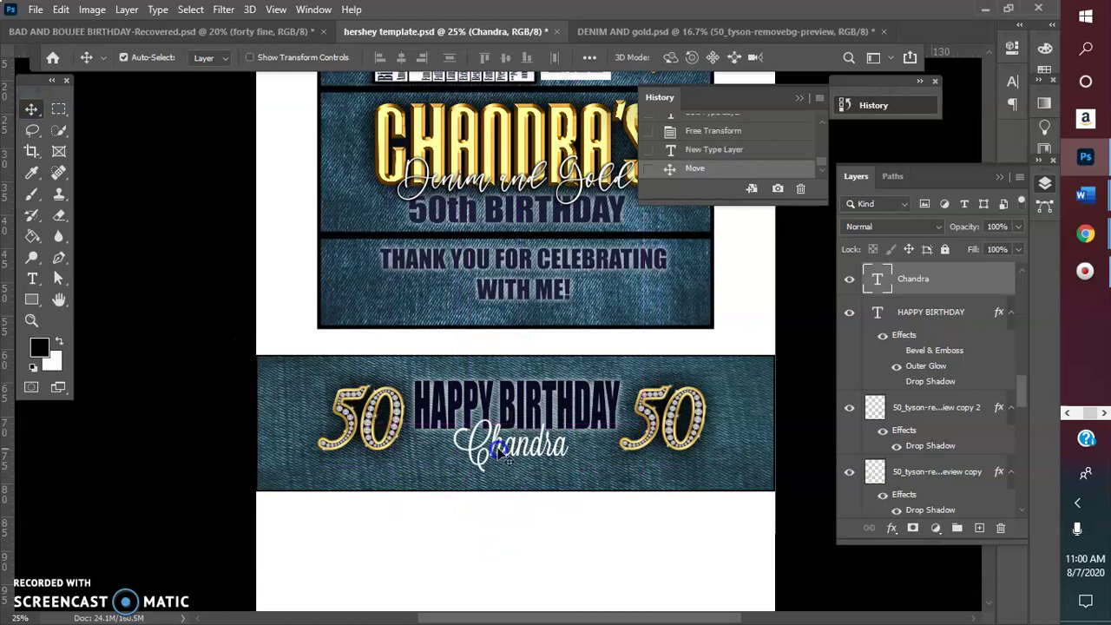
double_click(499, 447)
mouse_move(602, 454)
left_mouse_down()
mouse_move(638, 447)
mouse_move(494, 443)
left_mouse_up()
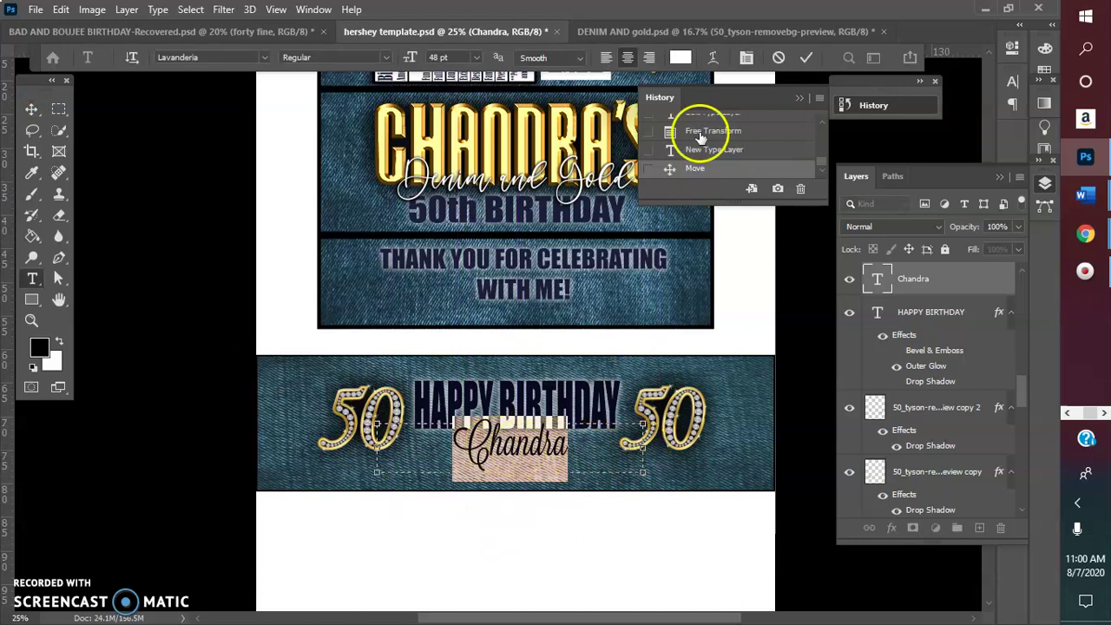
left_click(806, 57)
mouse_move(515, 447)
left_mouse_down()
mouse_move(514, 460)
mouse_move(510, 444)
left_mouse_up()
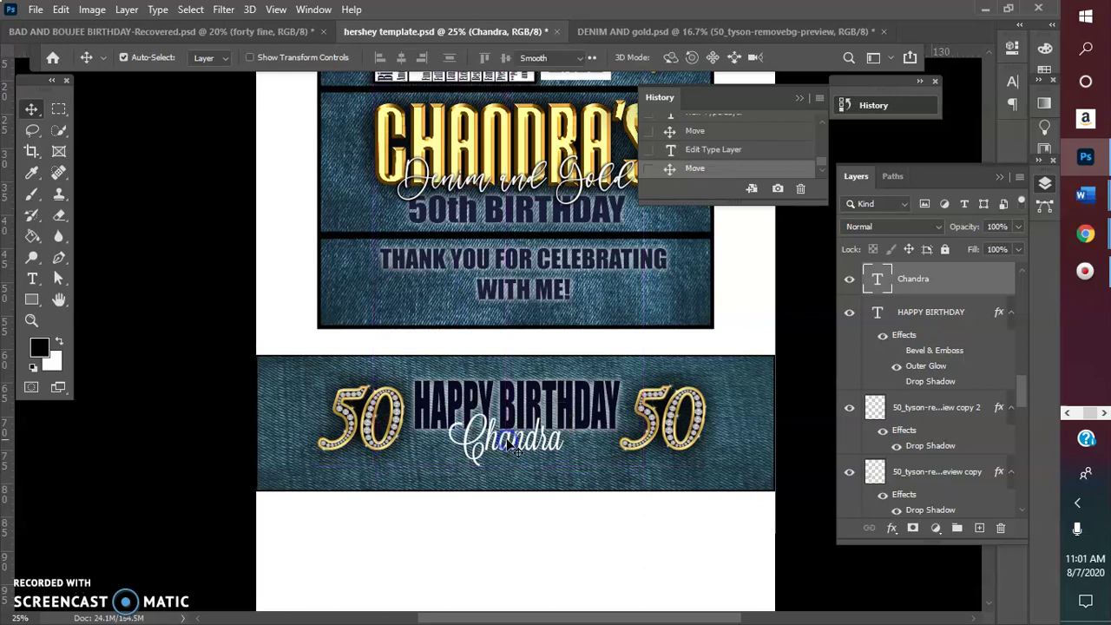
double_click(512, 438)
left_click(827, 332)
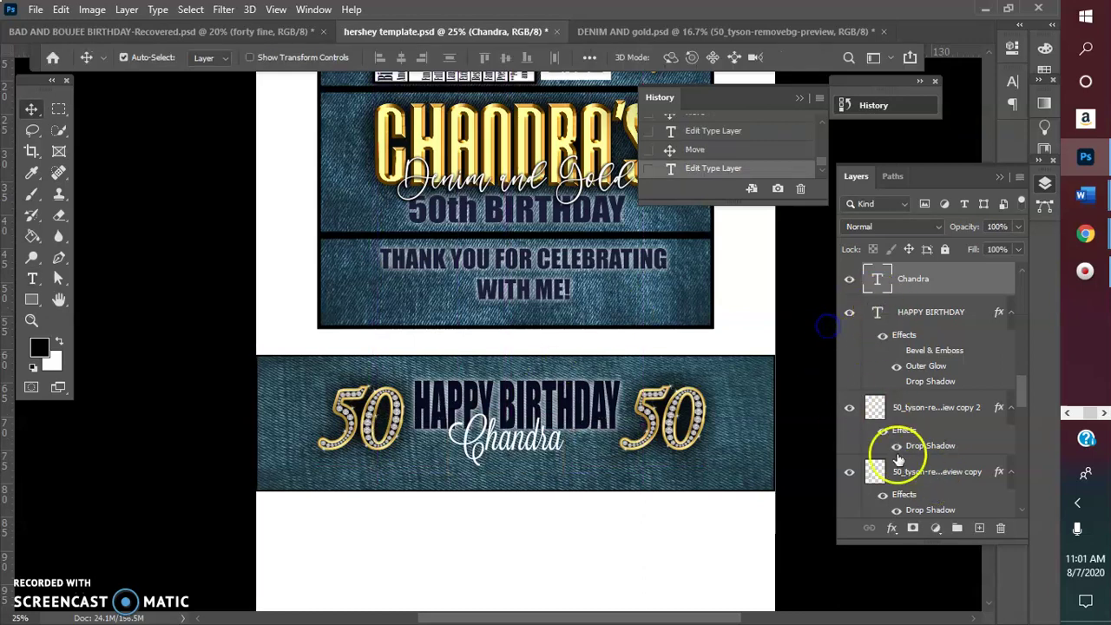
left_click(891, 527)
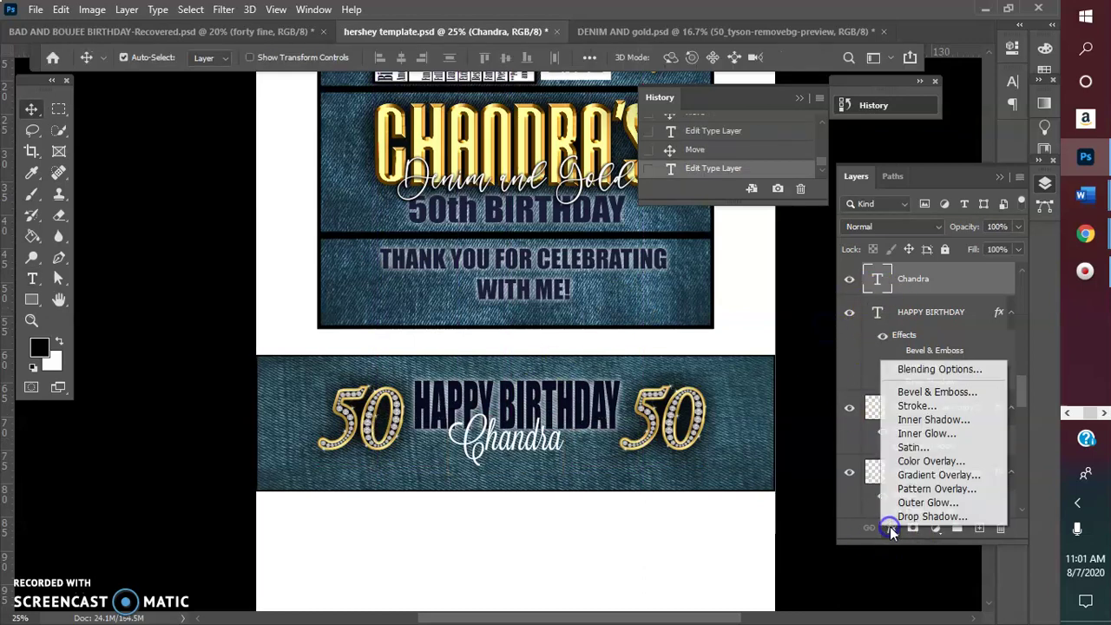
left_click(920, 392)
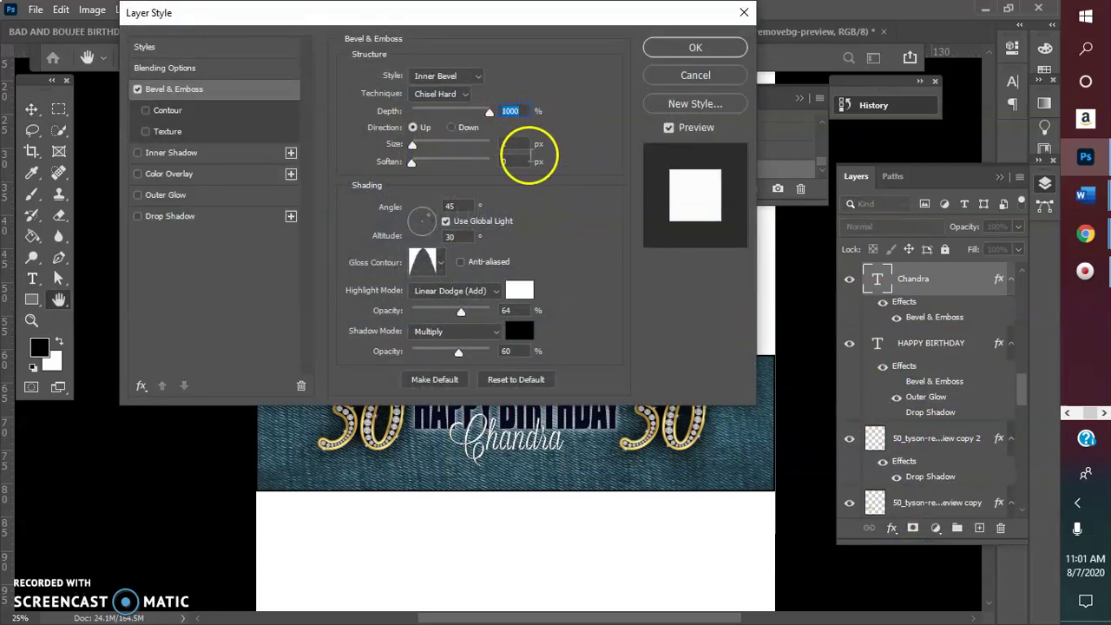
left_click(681, 75)
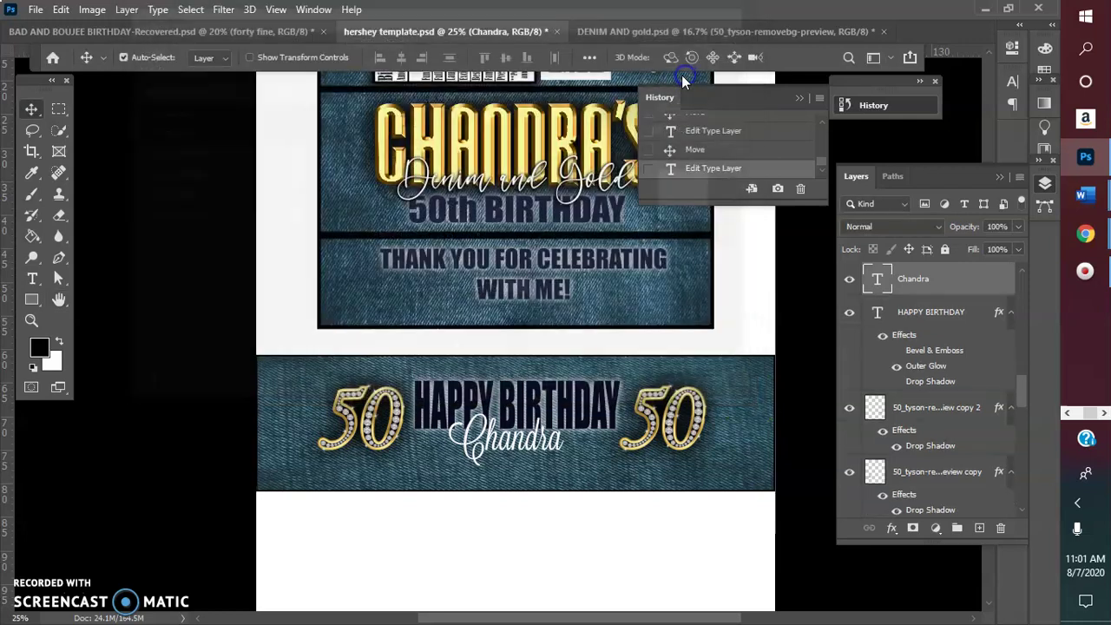
Apply the gold beveled preset layer style to the celebrant's name.
left_click(892, 528)
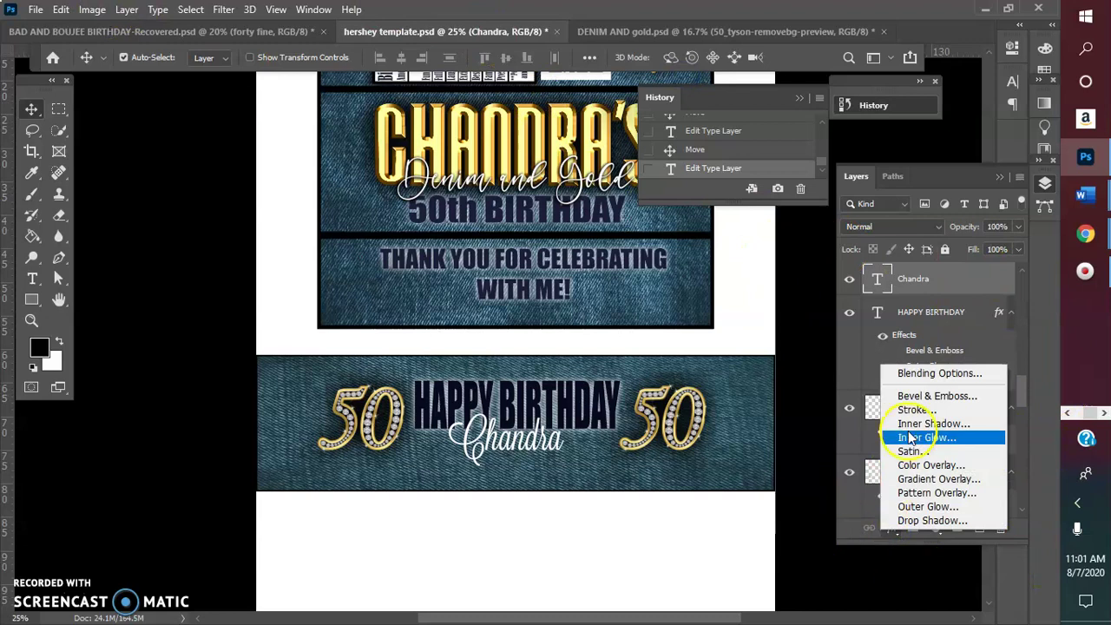
left_click(921, 373)
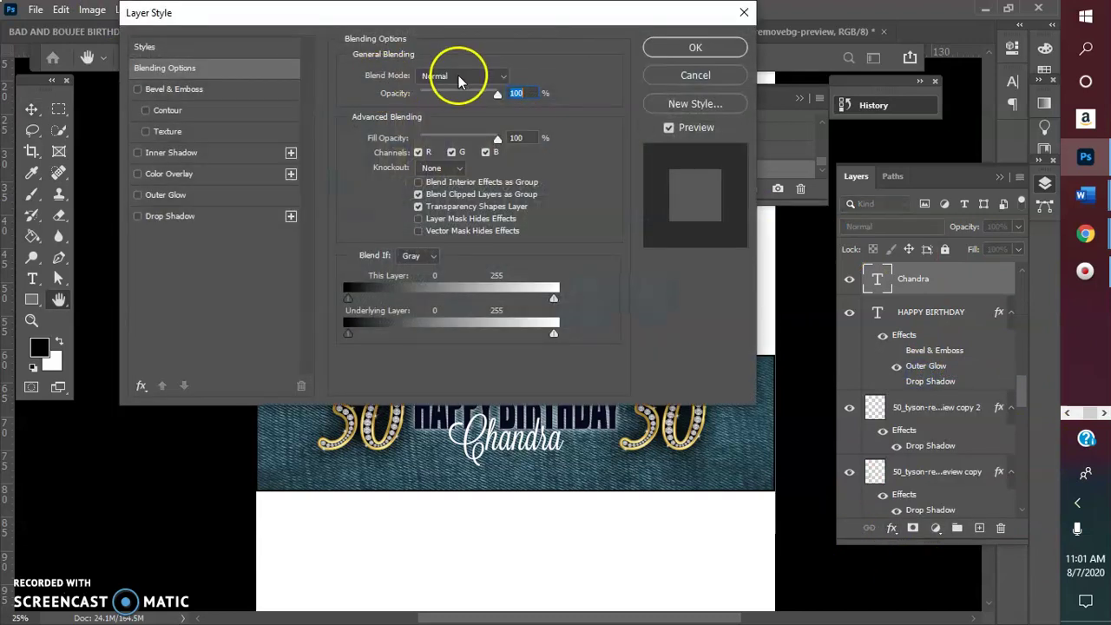
left_click(189, 52)
left_click(453, 159)
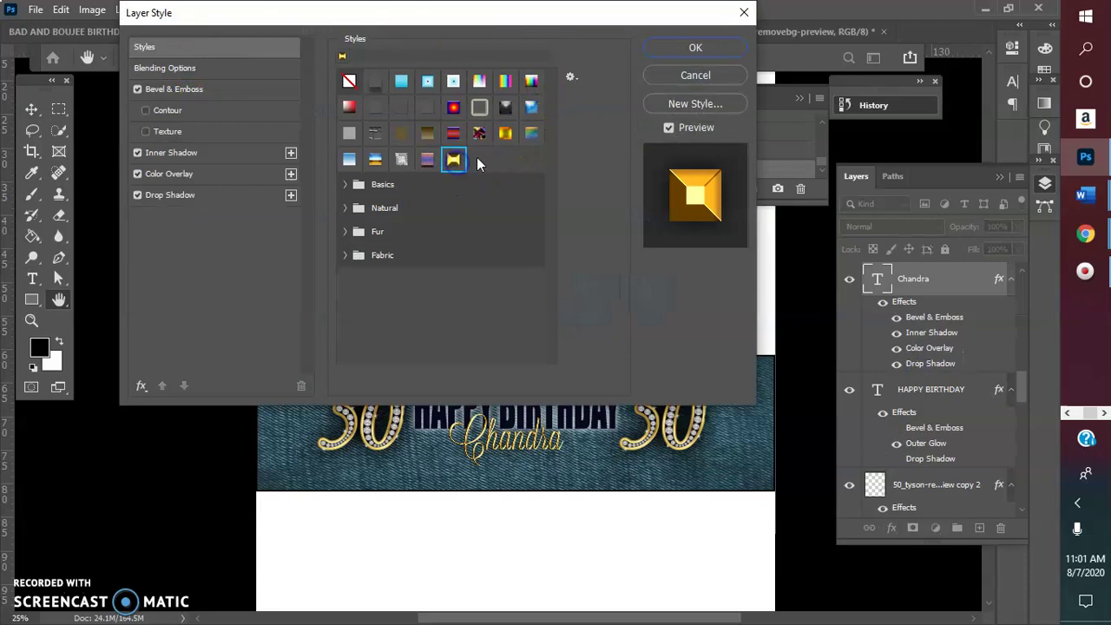
left_click(700, 47)
Set the gold name's font size to 72 pt and shift it slightly to stay centered beneath the greeting.
double_click(518, 457)
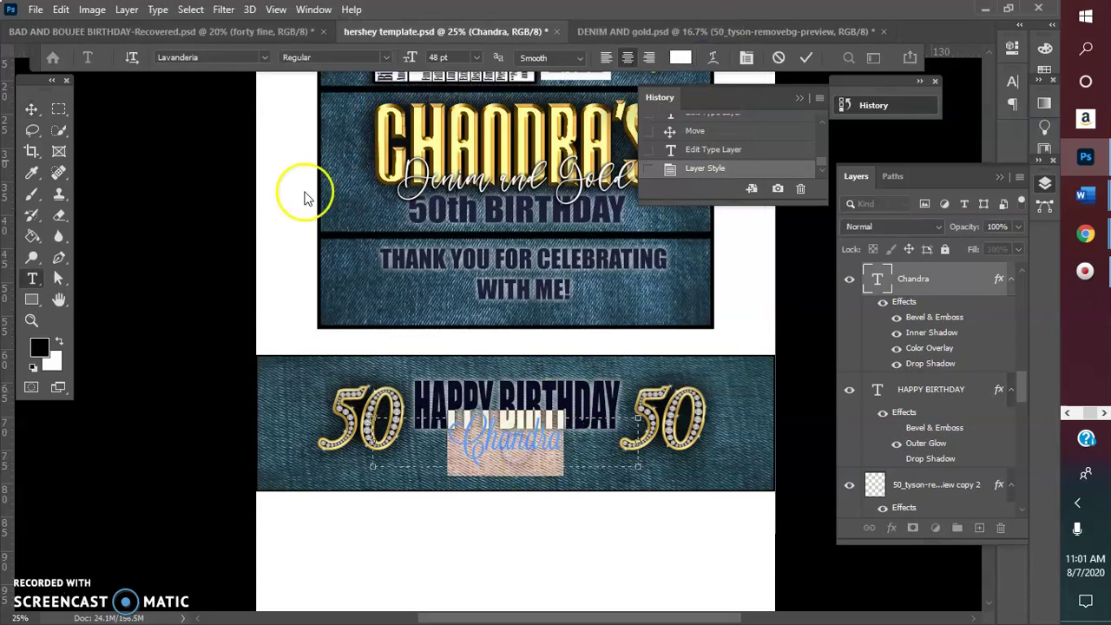
left_click(477, 58)
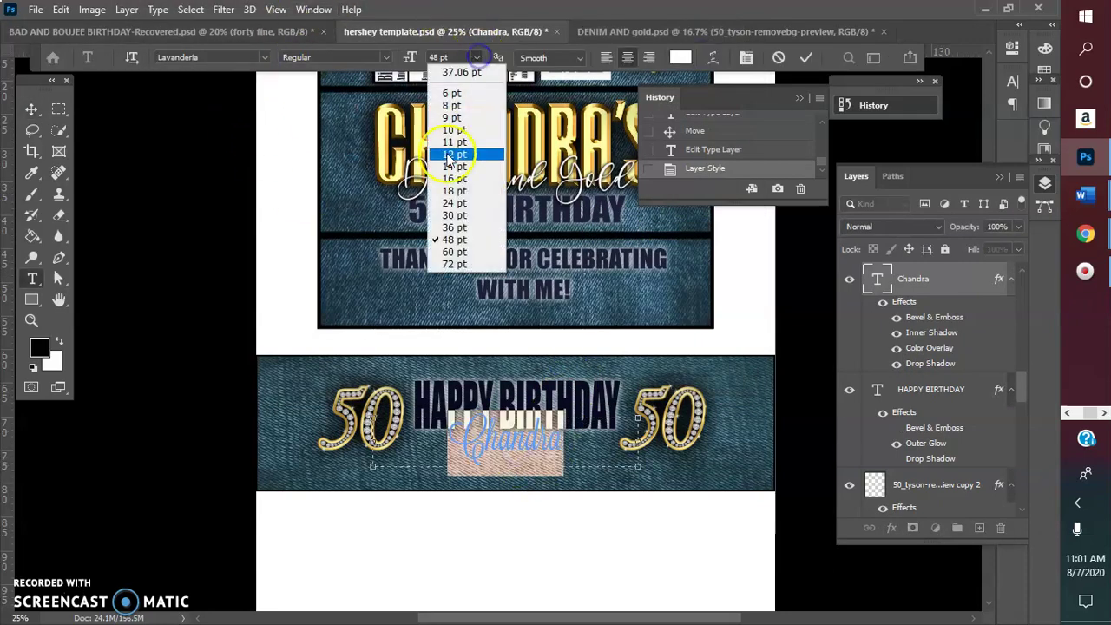
left_click(452, 267)
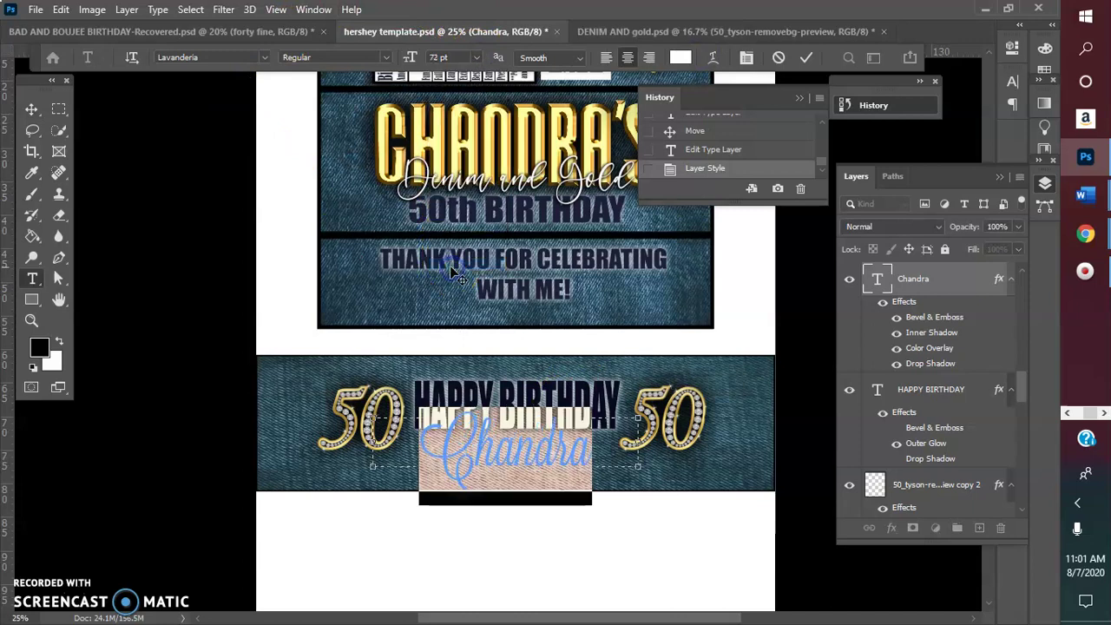
left_click(804, 61)
left_click_drag(528, 460, 518, 458)
double_click(513, 452)
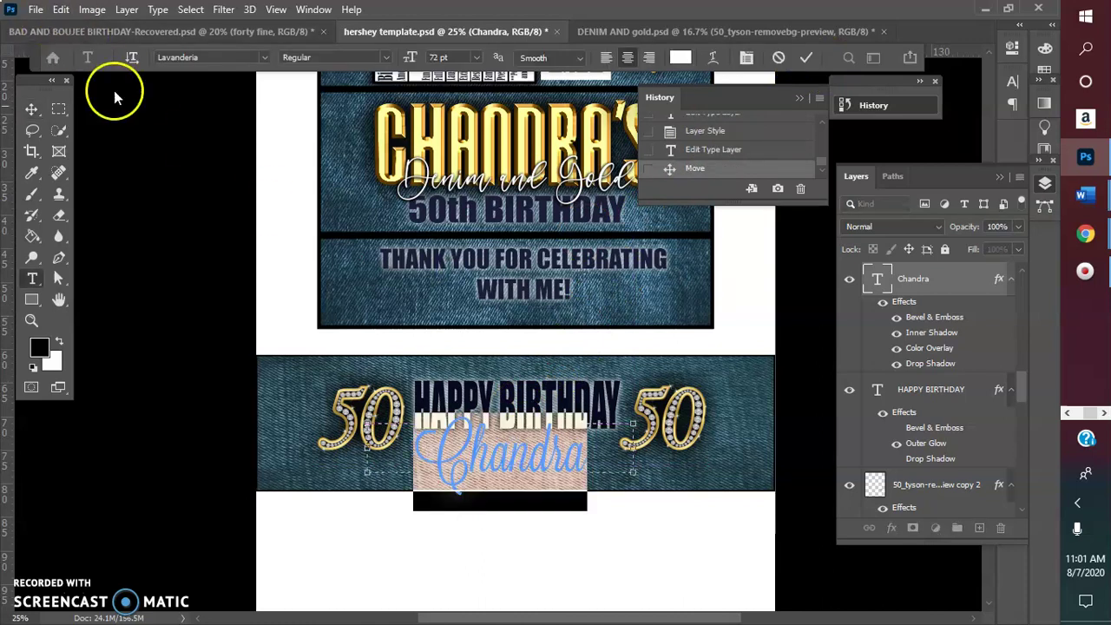
key("Escape")
Free-transform the celebrant's script name to 1.29 in high and 5.14 in wide so it fits within the denim strip.
left_click(61, 10)
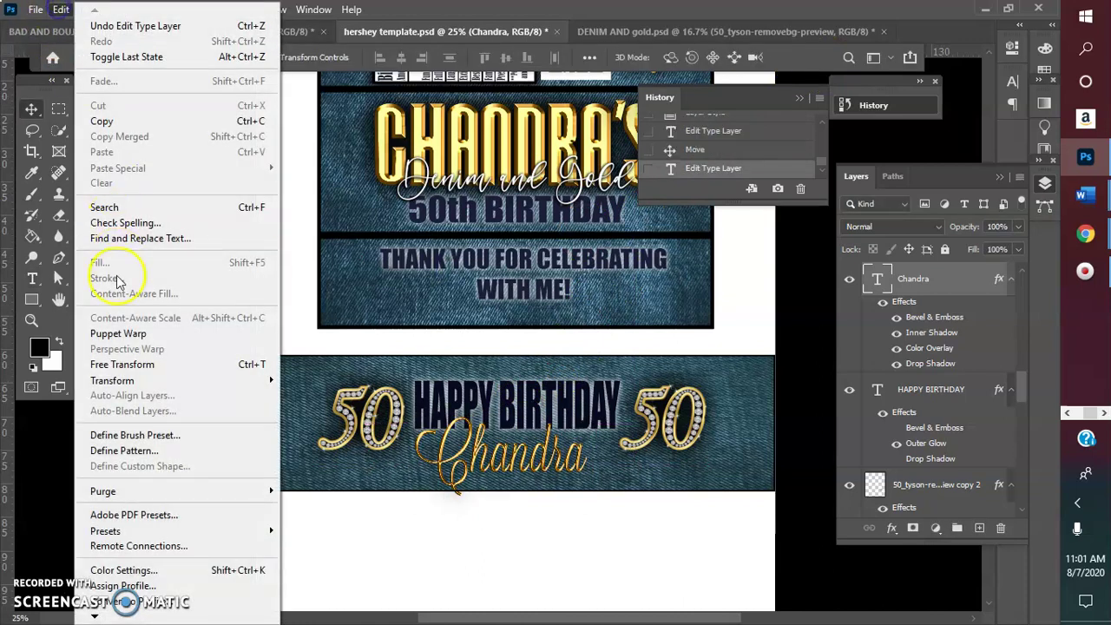
left_click(121, 363)
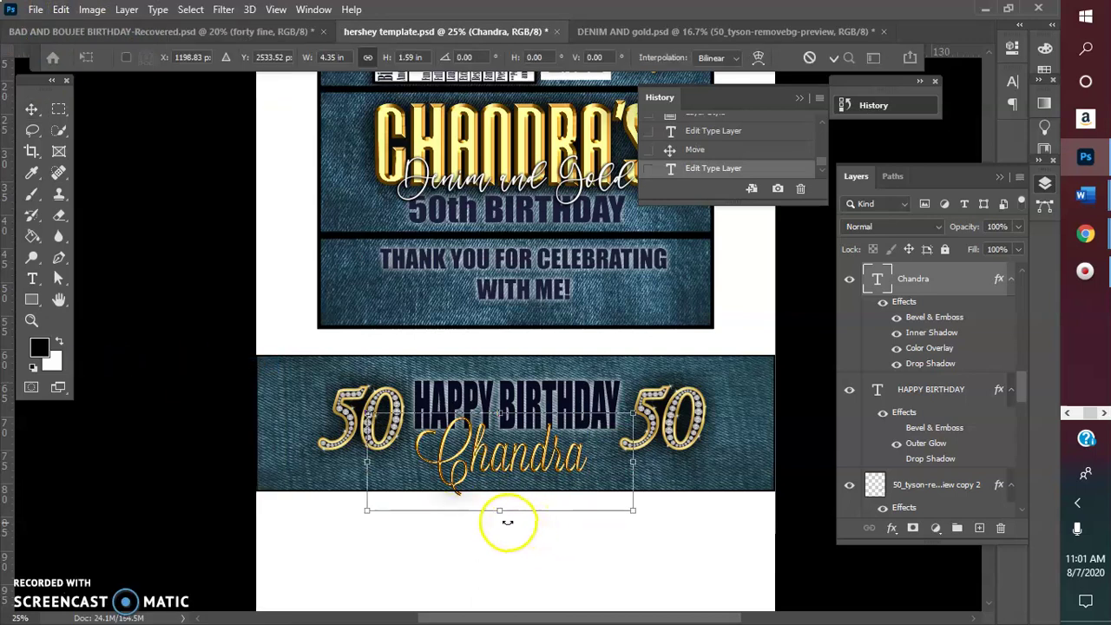
left_click_drag(502, 512, 502, 491)
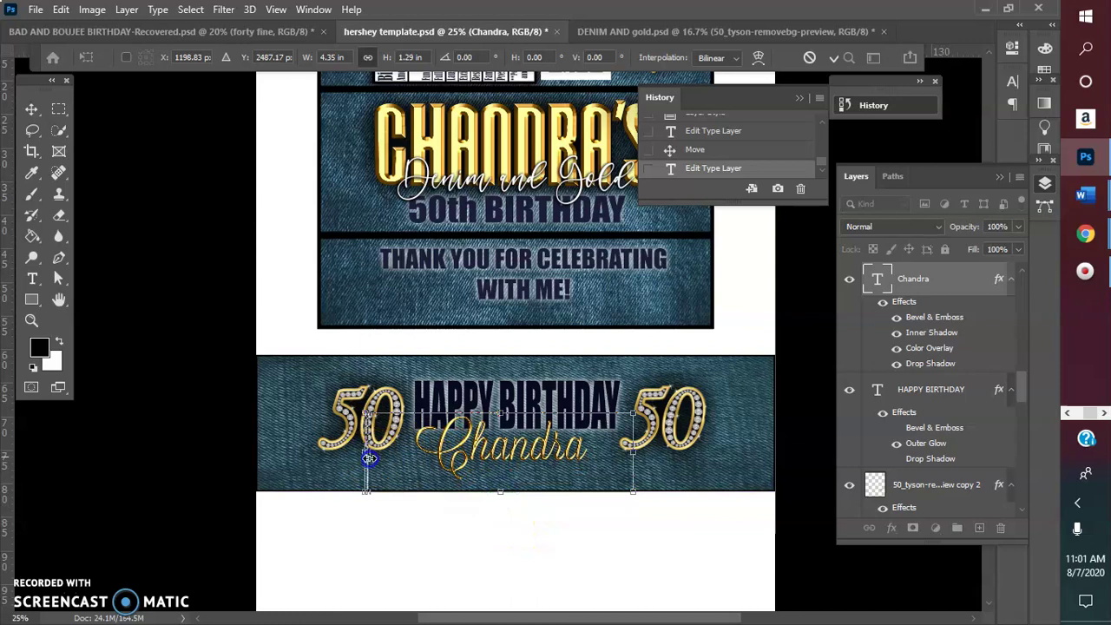
left_click_drag(368, 454, 362, 458)
left_click_drag(634, 457, 674, 457)
left_click_drag(575, 452, 569, 460)
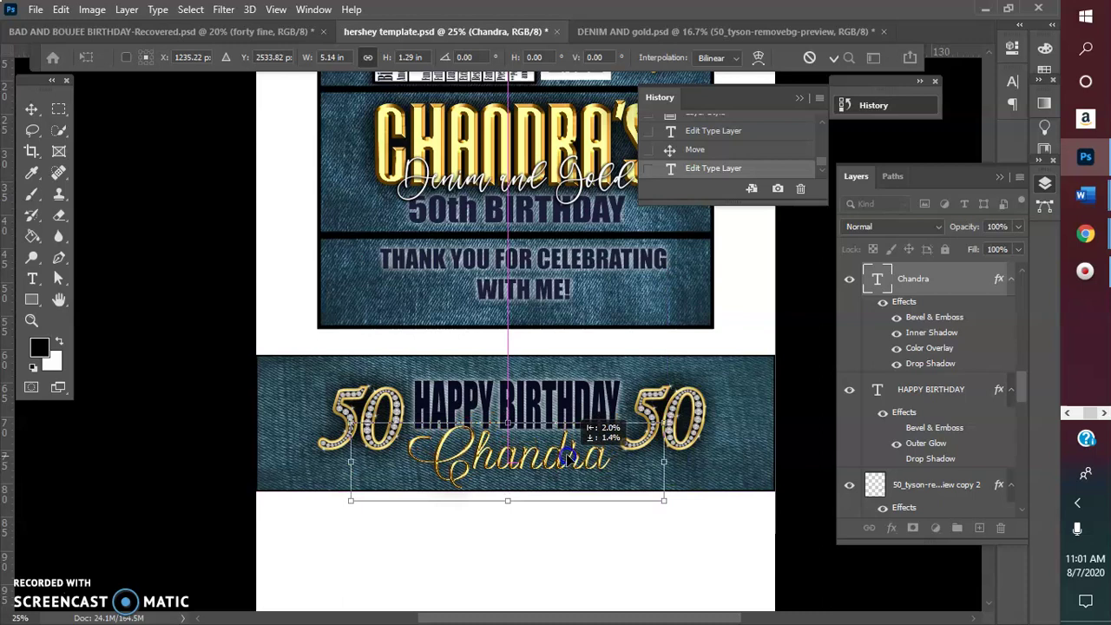
key("ctrl+z")
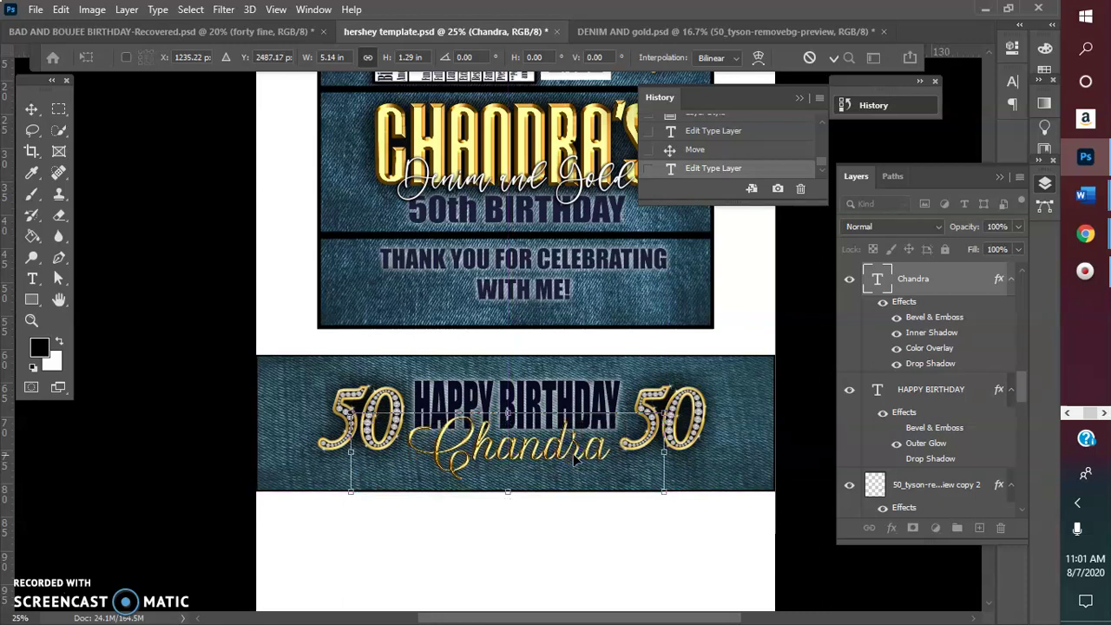
left_click(833, 57)
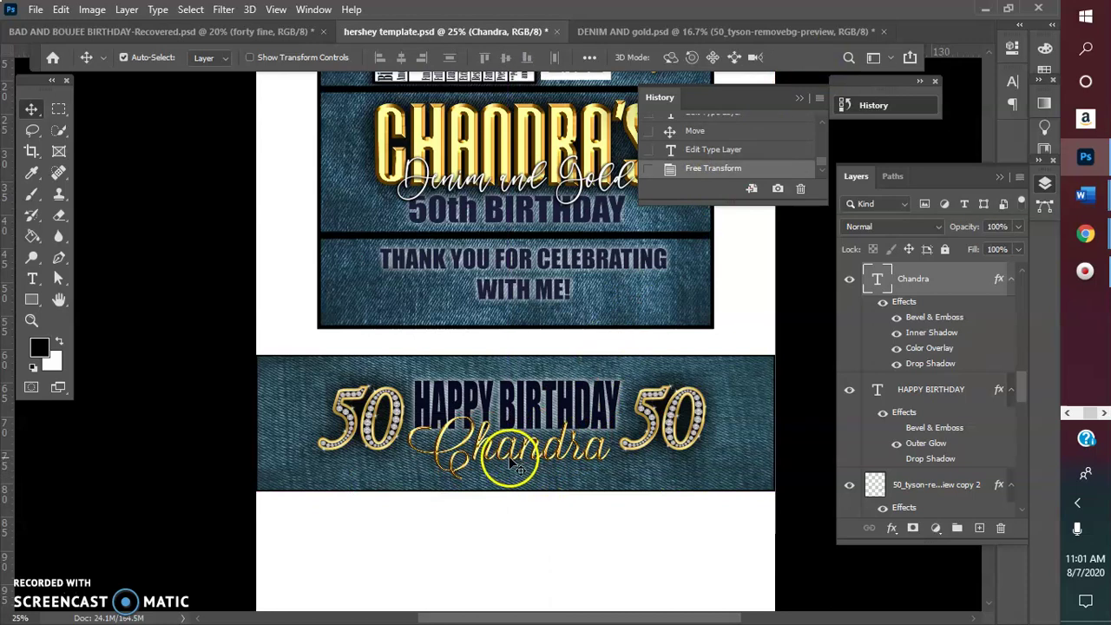
Turn off the Color Overlay and Bevel & Emboss effects on the celebrant's script name and nudge it slightly.
double_click(512, 464)
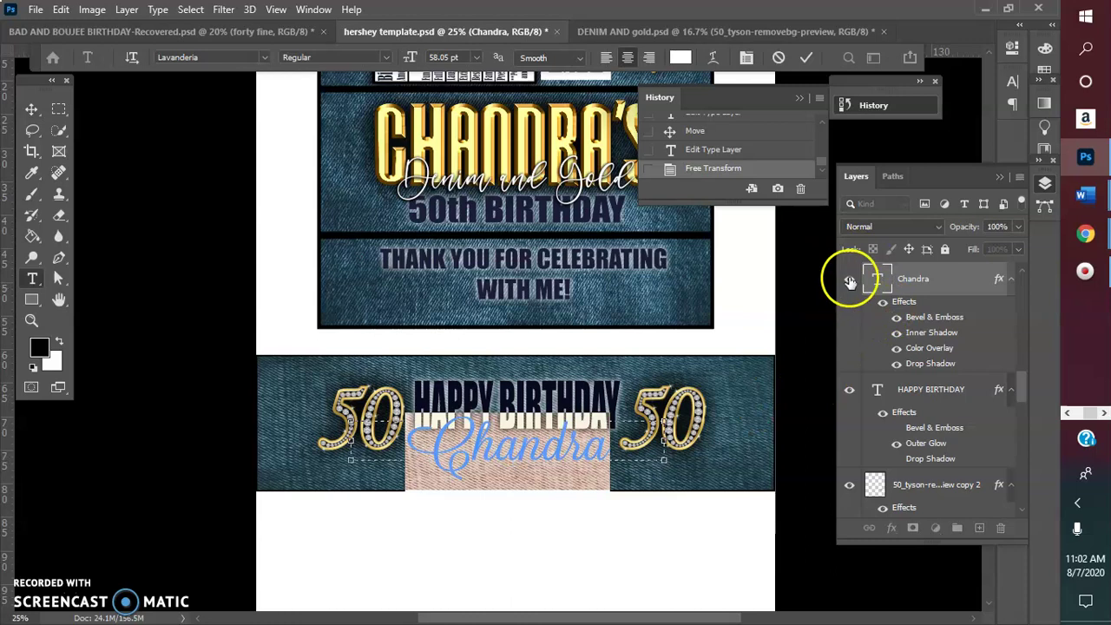
left_click(896, 348)
key("v")
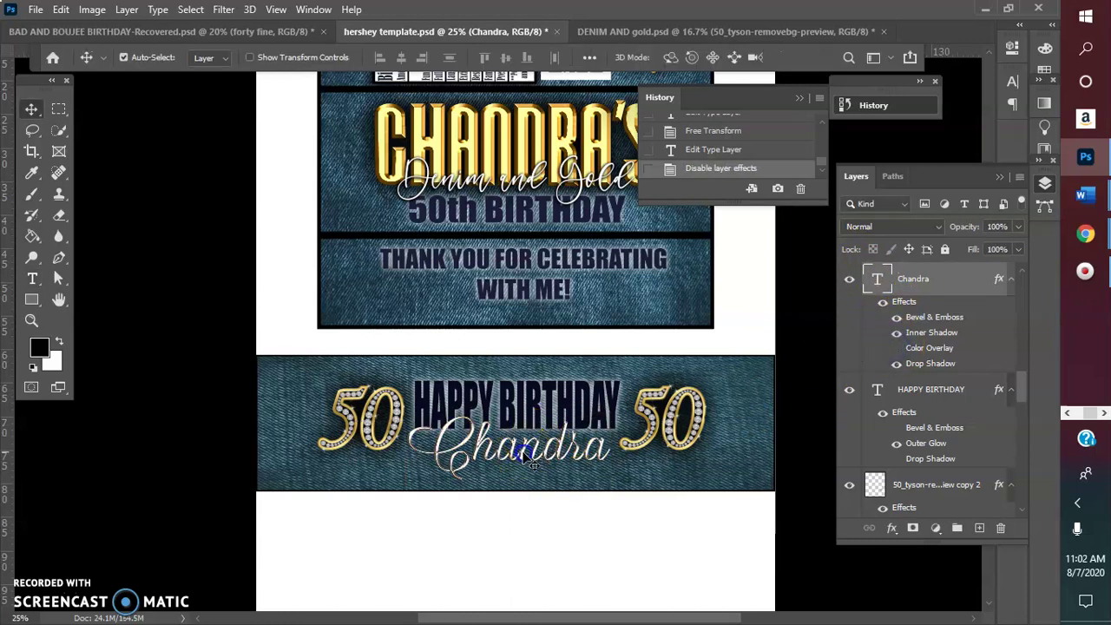
left_click_drag(524, 458, 525, 456)
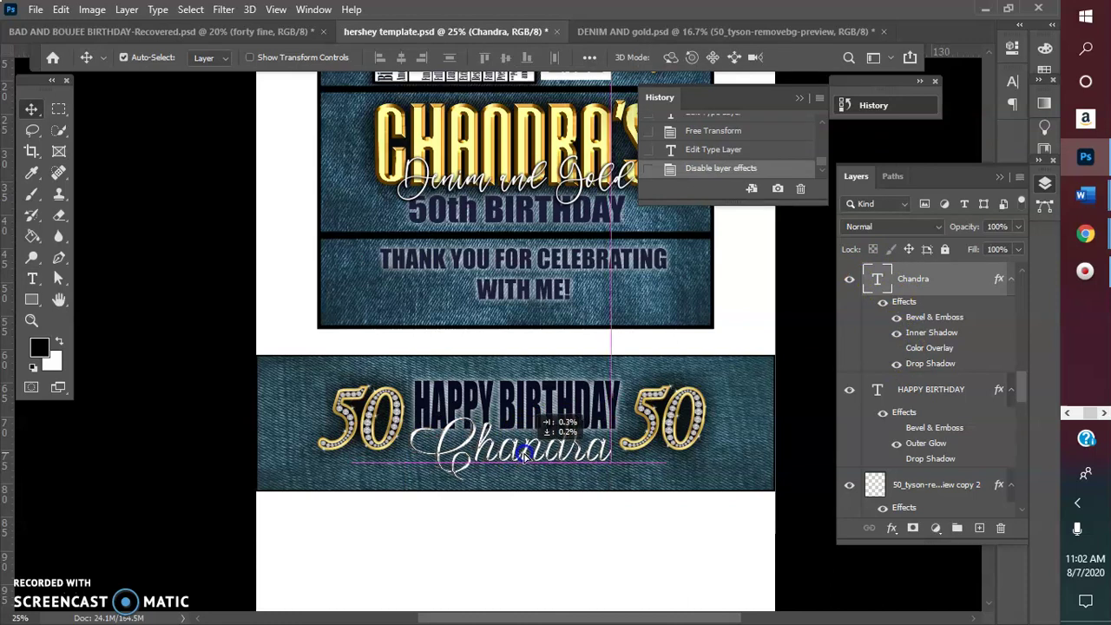
left_click(896, 333)
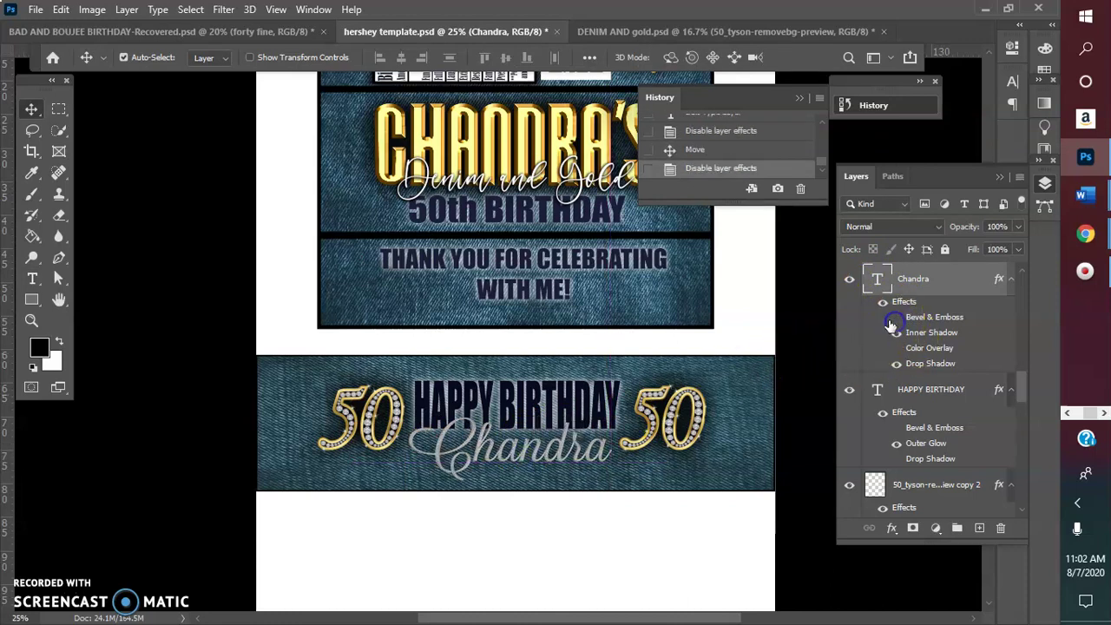
Collapse the History panel and confirm white (ffffff) as the text color of the celebrant's script name.
left_click(502, 447)
double_click(502, 447)
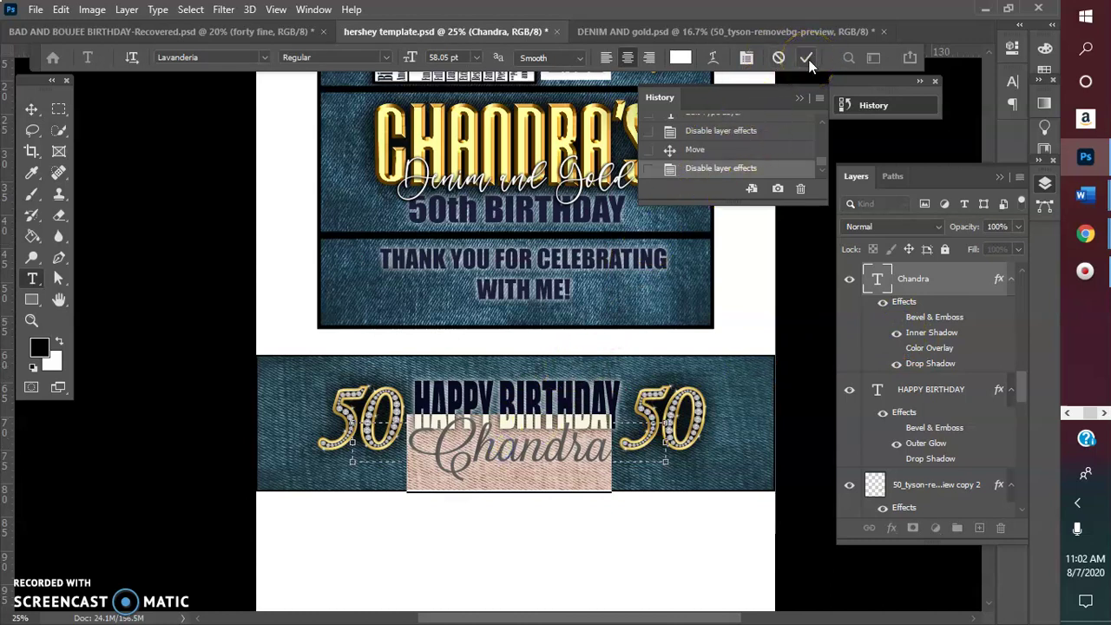
left_click(799, 98)
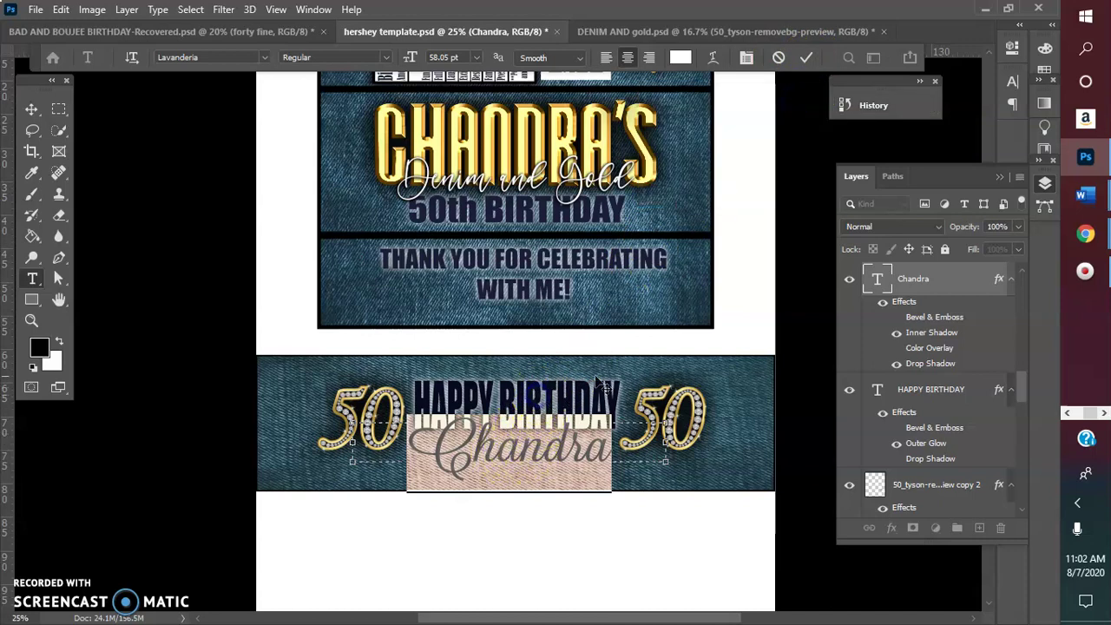
left_click(807, 57)
key("v")
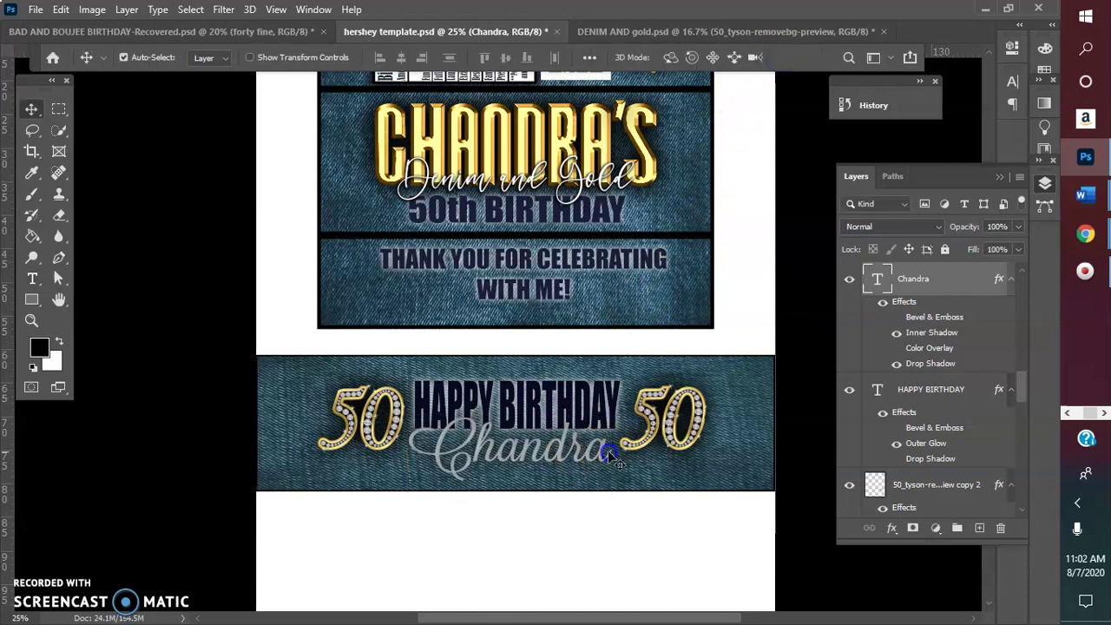
double_click(608, 451)
left_click(679, 57)
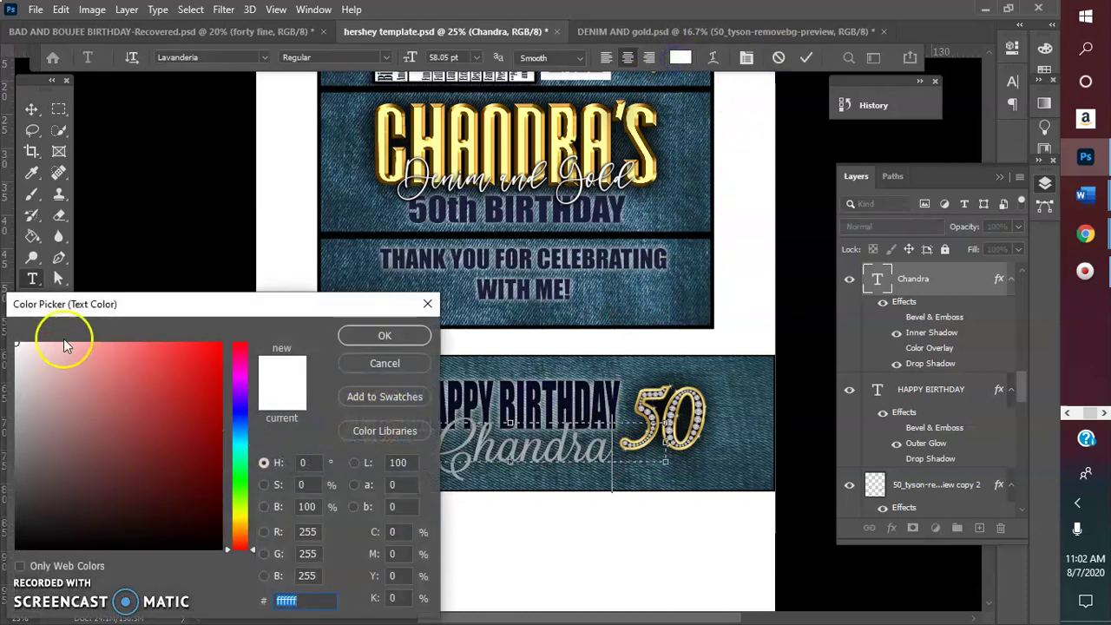
left_click(367, 337)
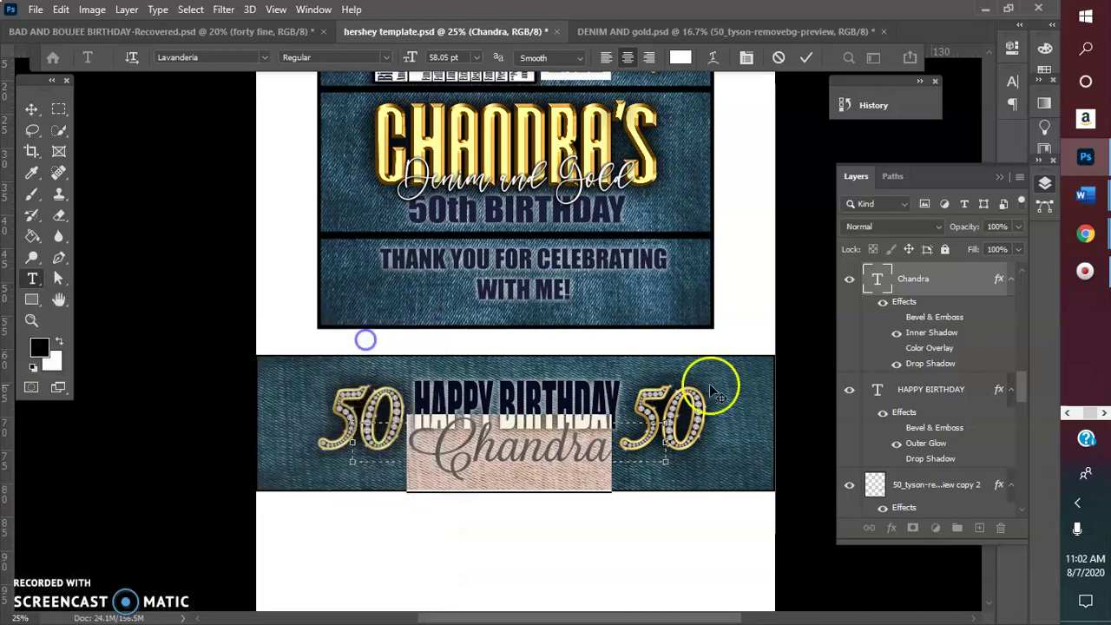
Turn off the script name's remaining Drop Shadow and Inner Shadow effects and shift the name slightly left beneath the greeting.
left_click(895, 338)
key("v")
left_click(896, 364)
left_click(897, 332)
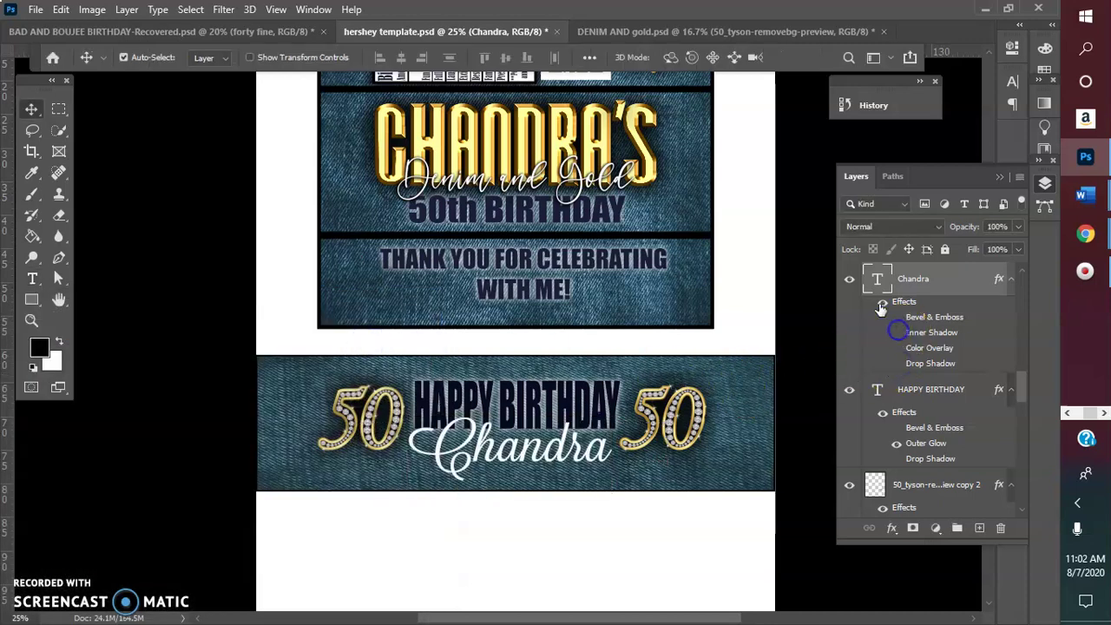
left_click_drag(540, 454, 533, 450)
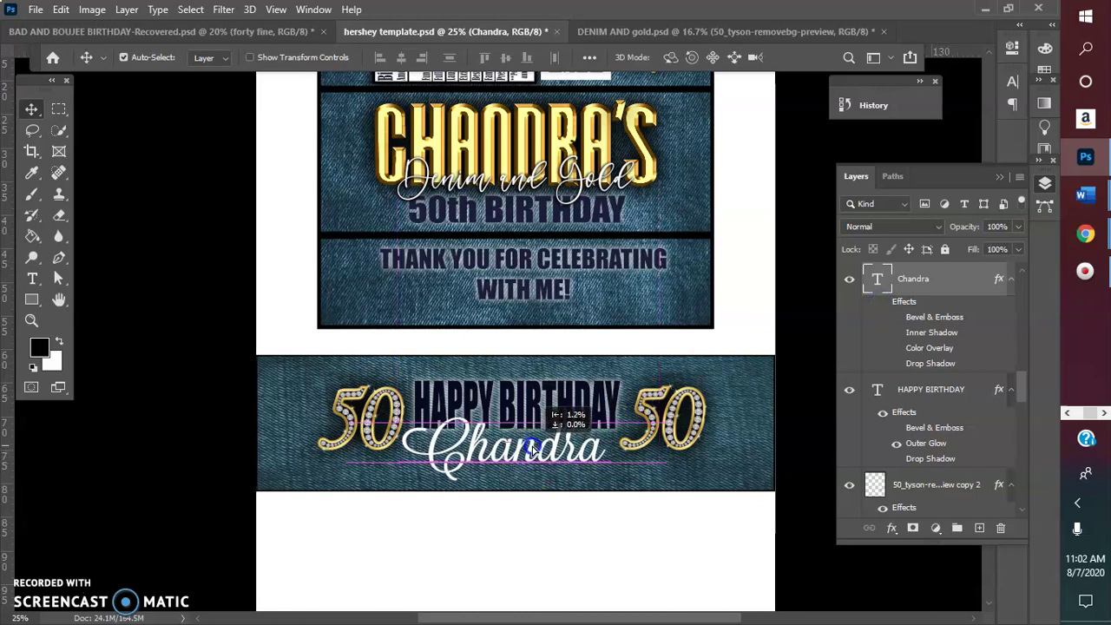
Add the celebrant's name in capitals after HAPPY BIRTHDAY, as a second line of the same Impact text layer.
double_click(518, 404)
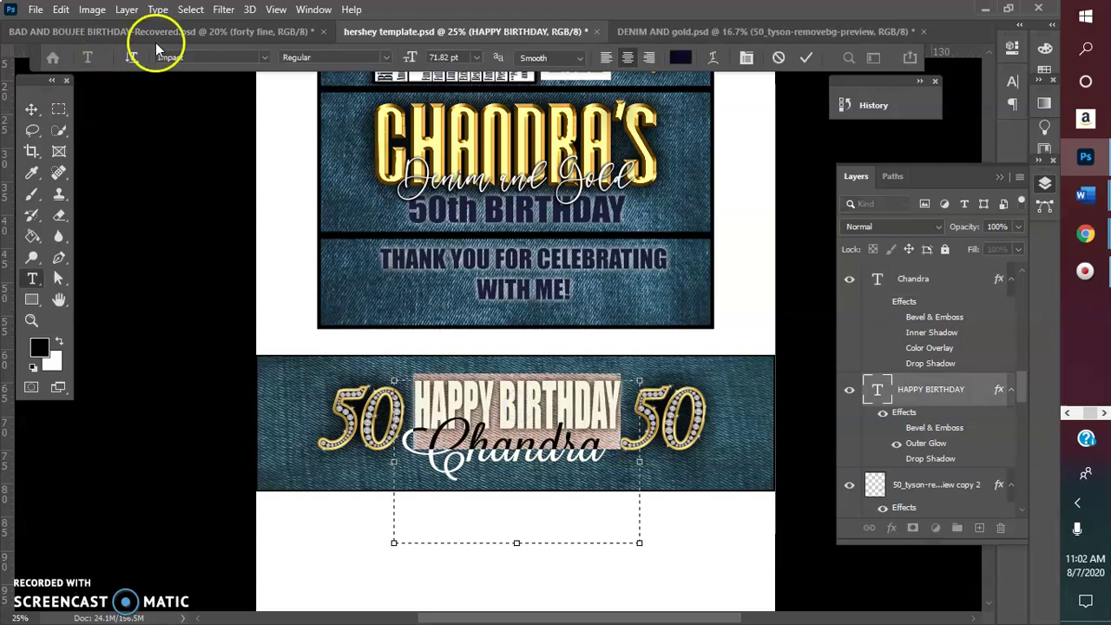
left_click(621, 405)
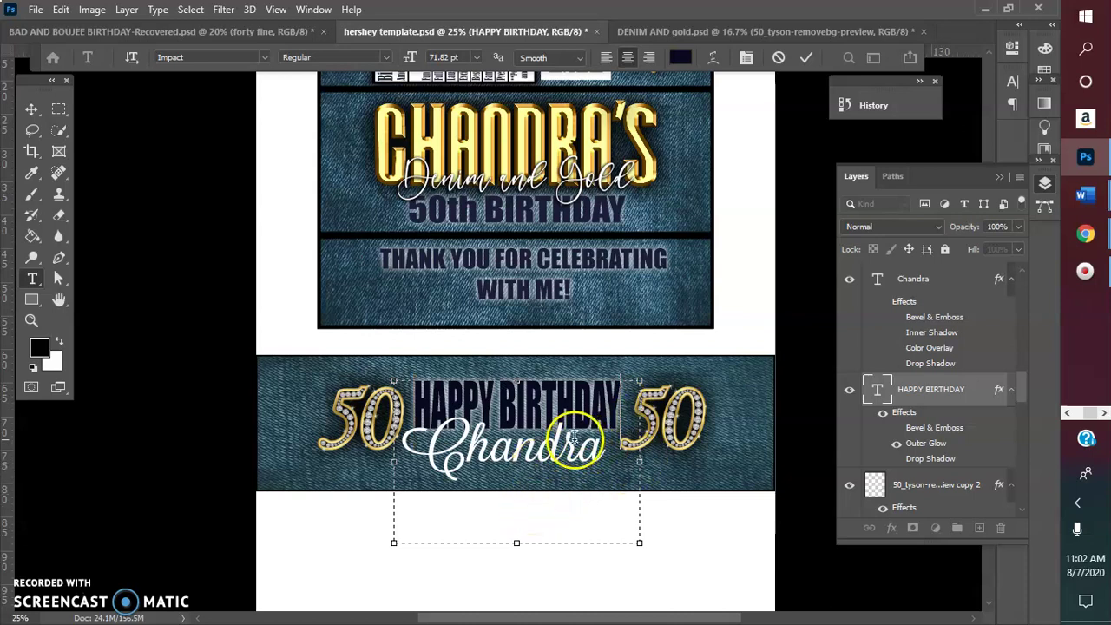
type("Chandr")
key("BackSpace")
key("BackSpace")
key("BackSpace")
key("BackSpace")
key("BackSpace")
type("CHANDRA")
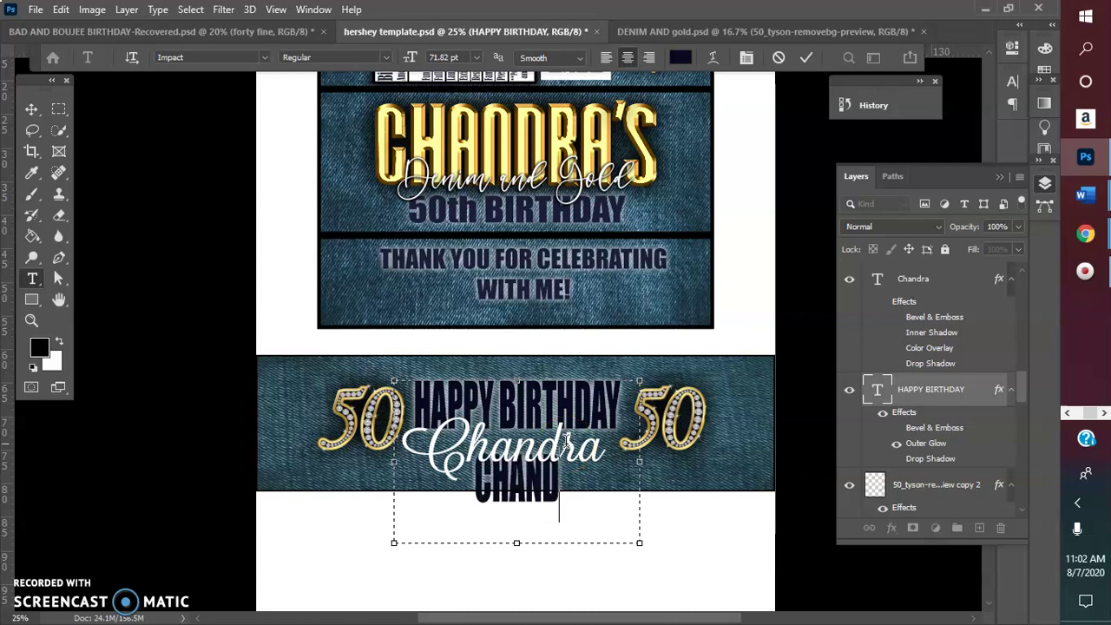